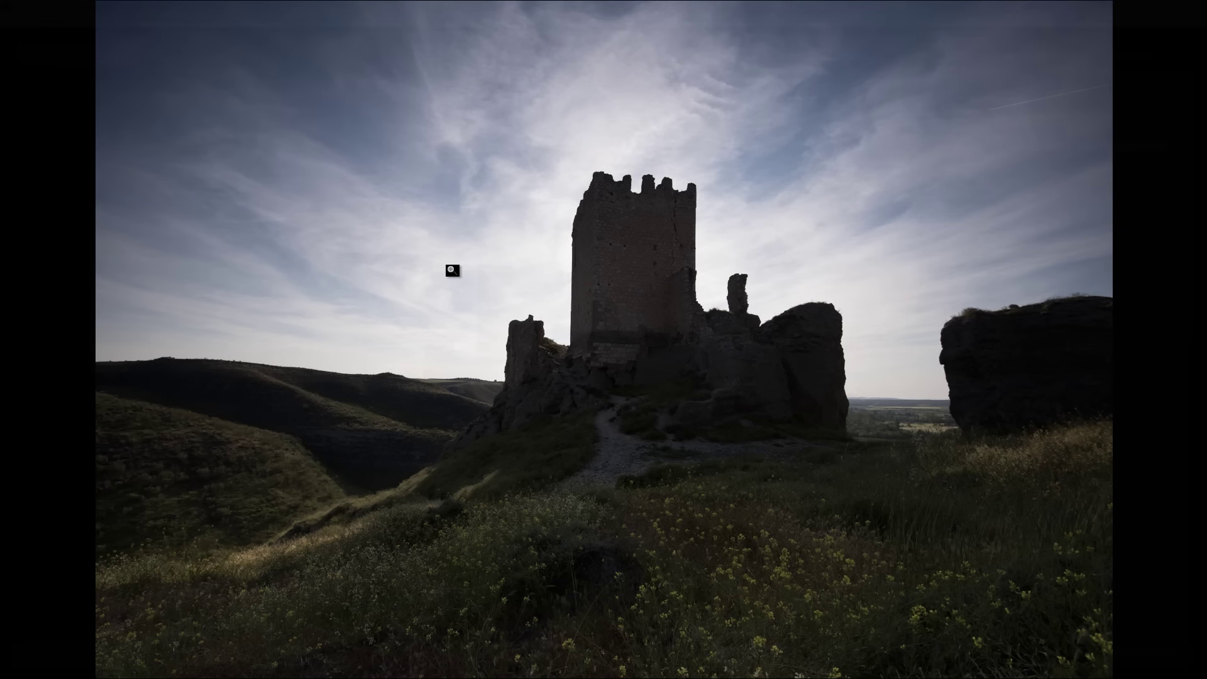
Step: Switch to Develop with the unedited castle photo _7500093.NEF ready for editing
key("r")
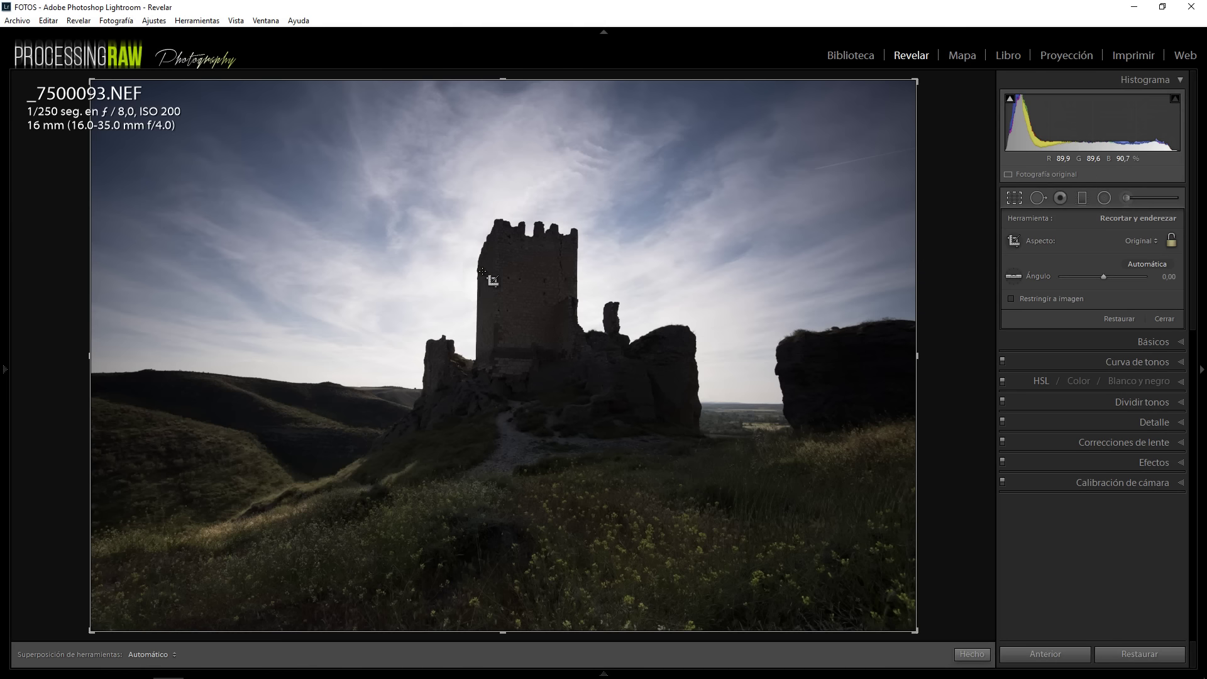
Step: Leave Crop & Straighten, then in Basic raise Exposure slightly and pull Highlights to −59
left_click(1014, 199)
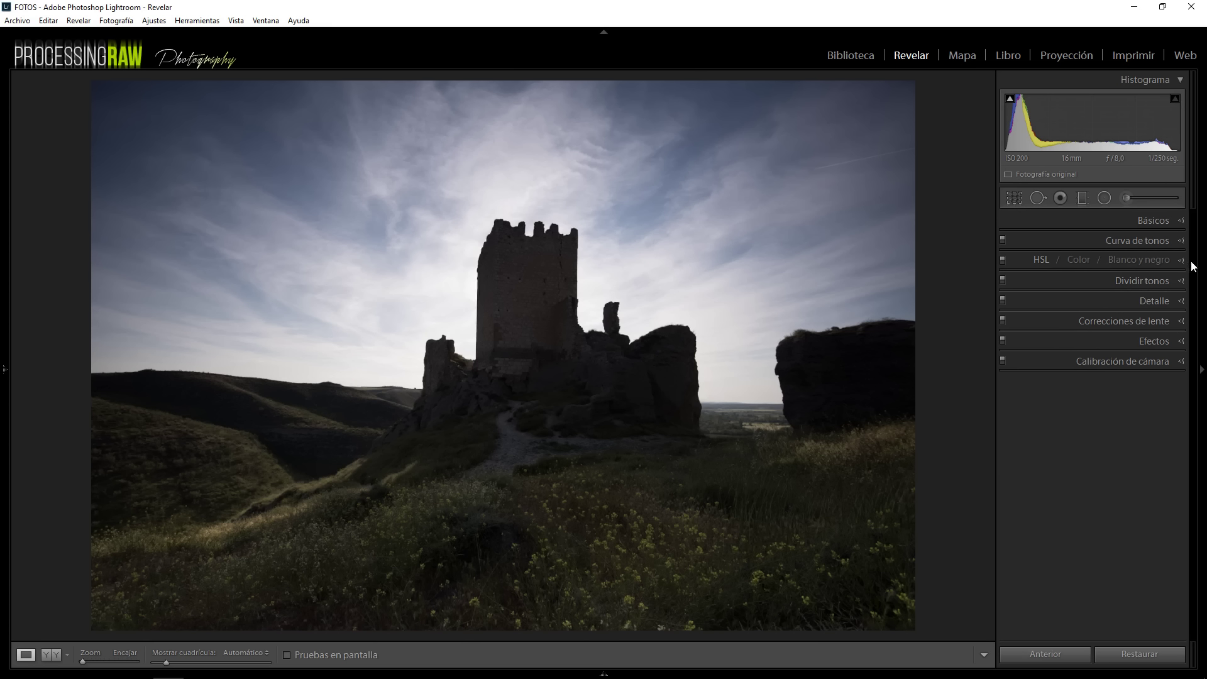
left_click(1165, 223)
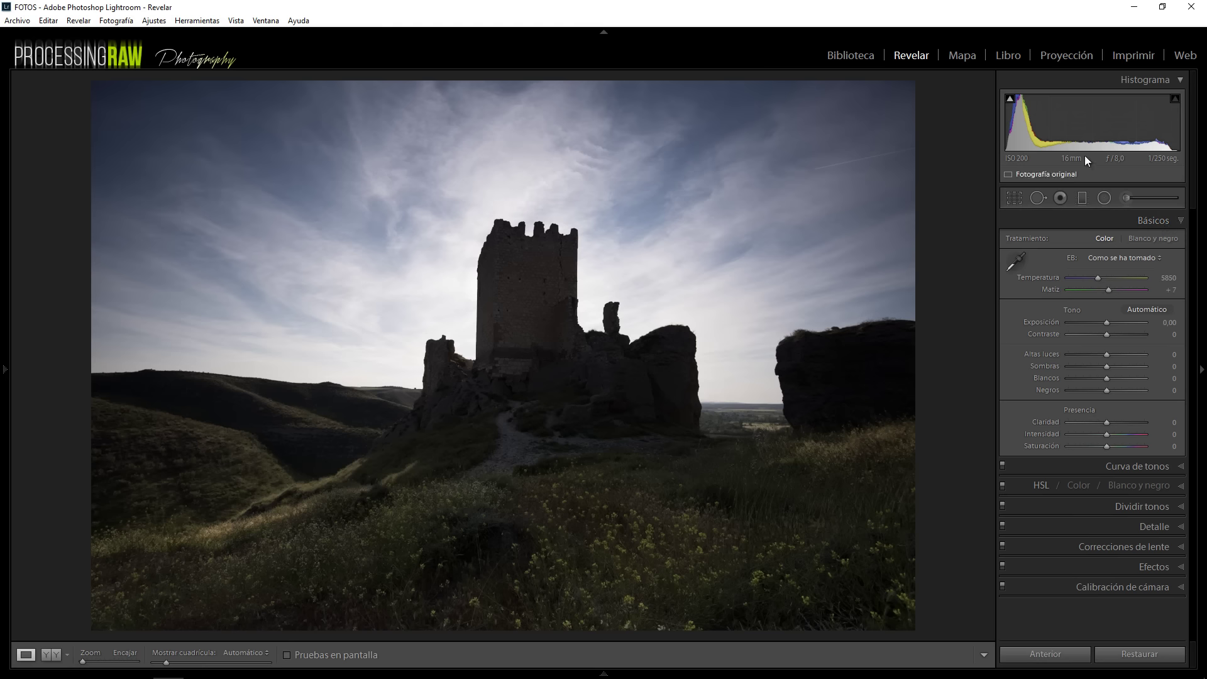
left_click_drag(1081, 144, 1089, 143)
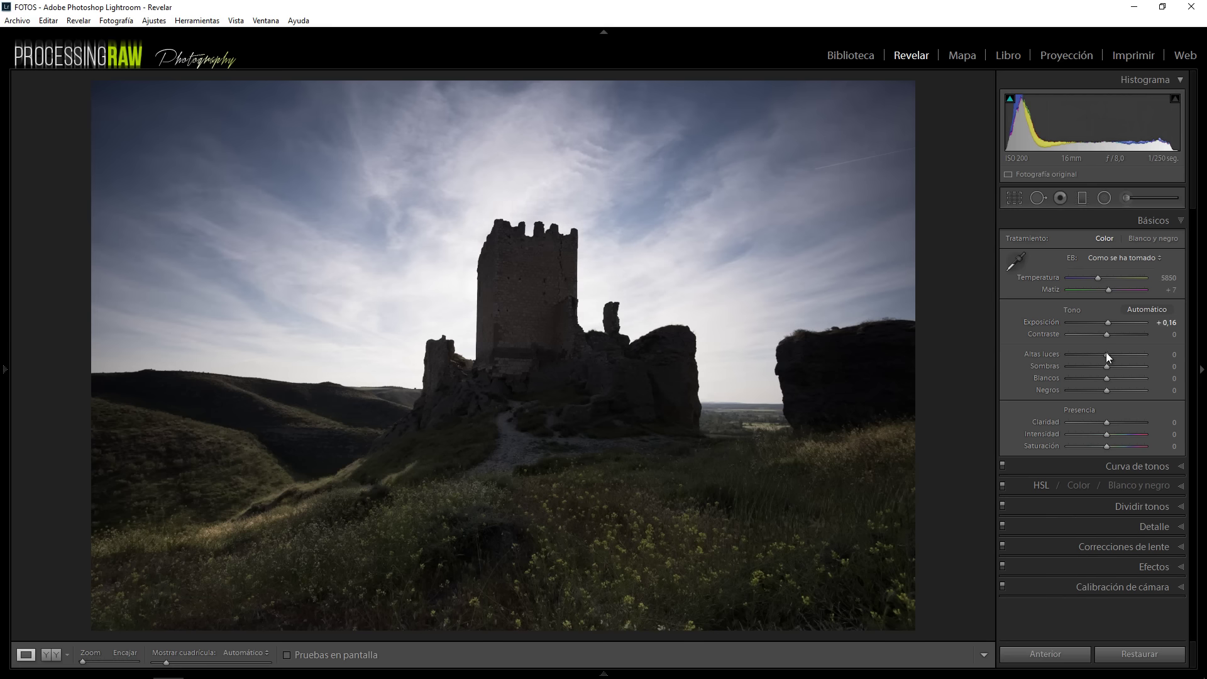
left_click_drag(1107, 354, 1086, 364)
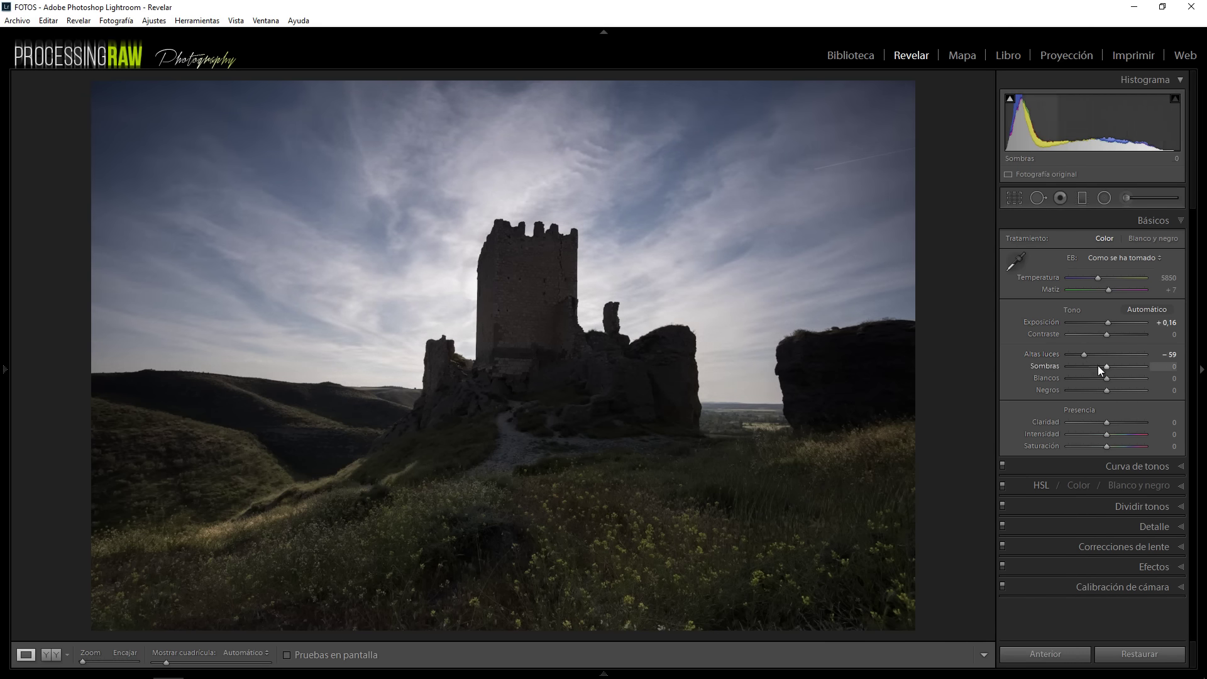
Step: Lift Shadows to +7, raise Exposure to +0.46 and start raising Whites with clipping preview
left_click_drag(1108, 368, 1145, 368)
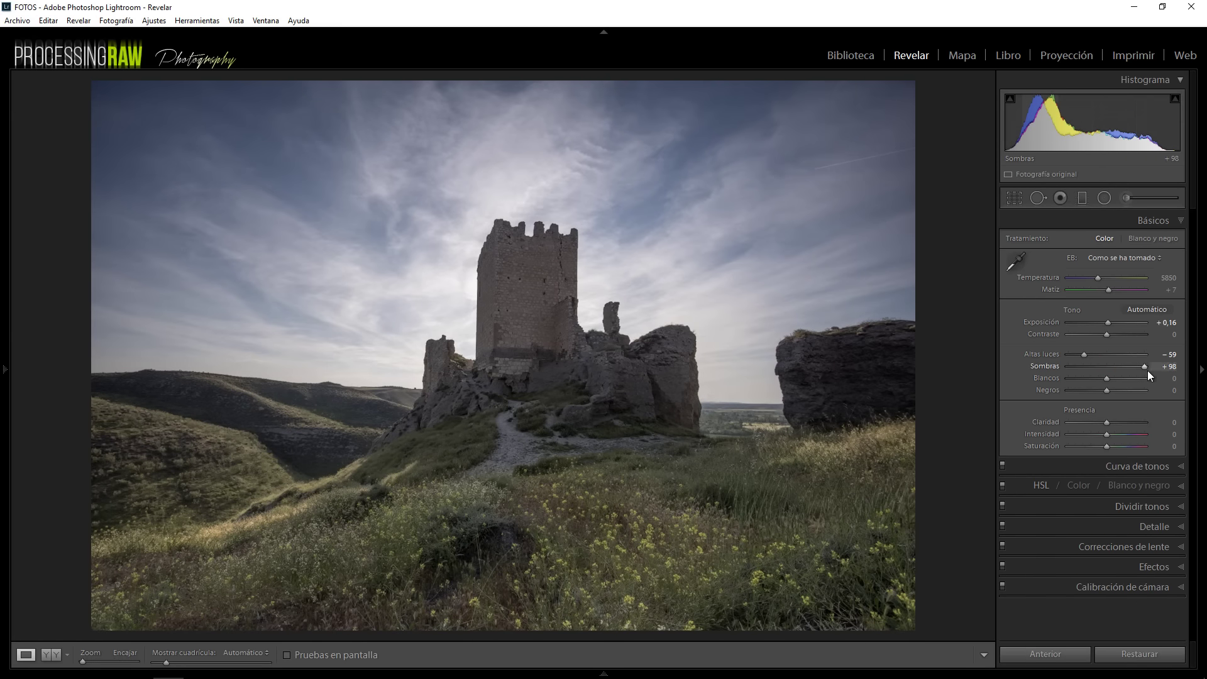
left_click_drag(1130, 370, 1107, 369)
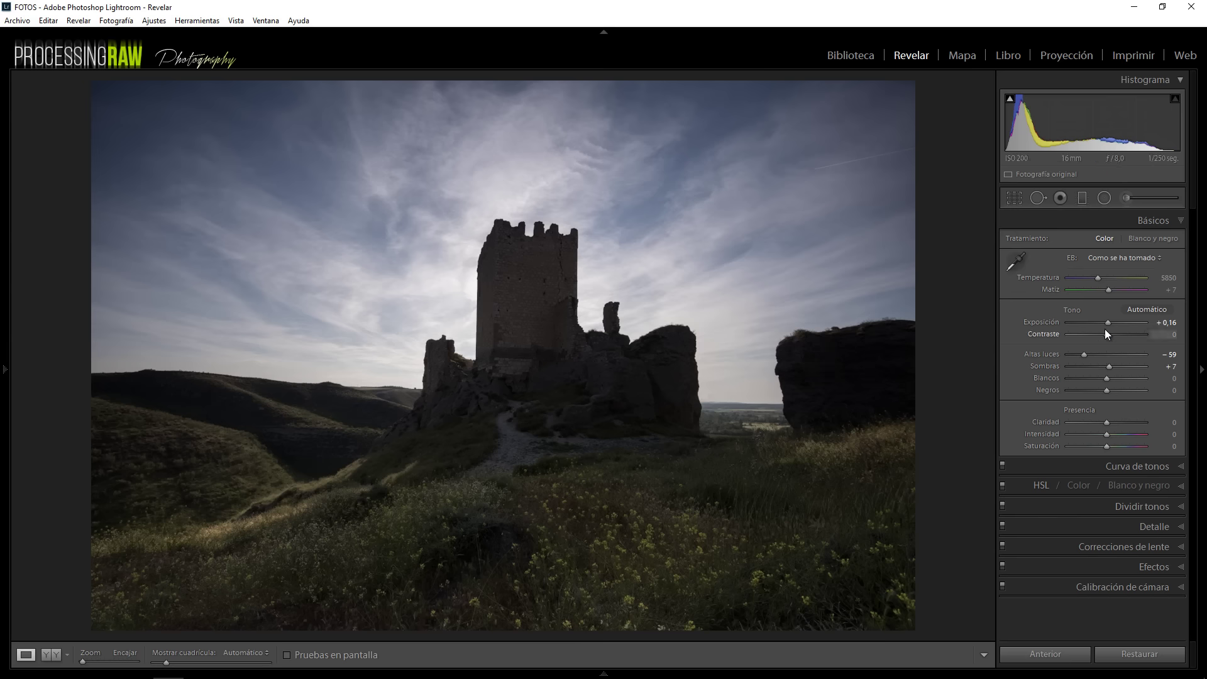
left_click_drag(1087, 138, 1098, 140)
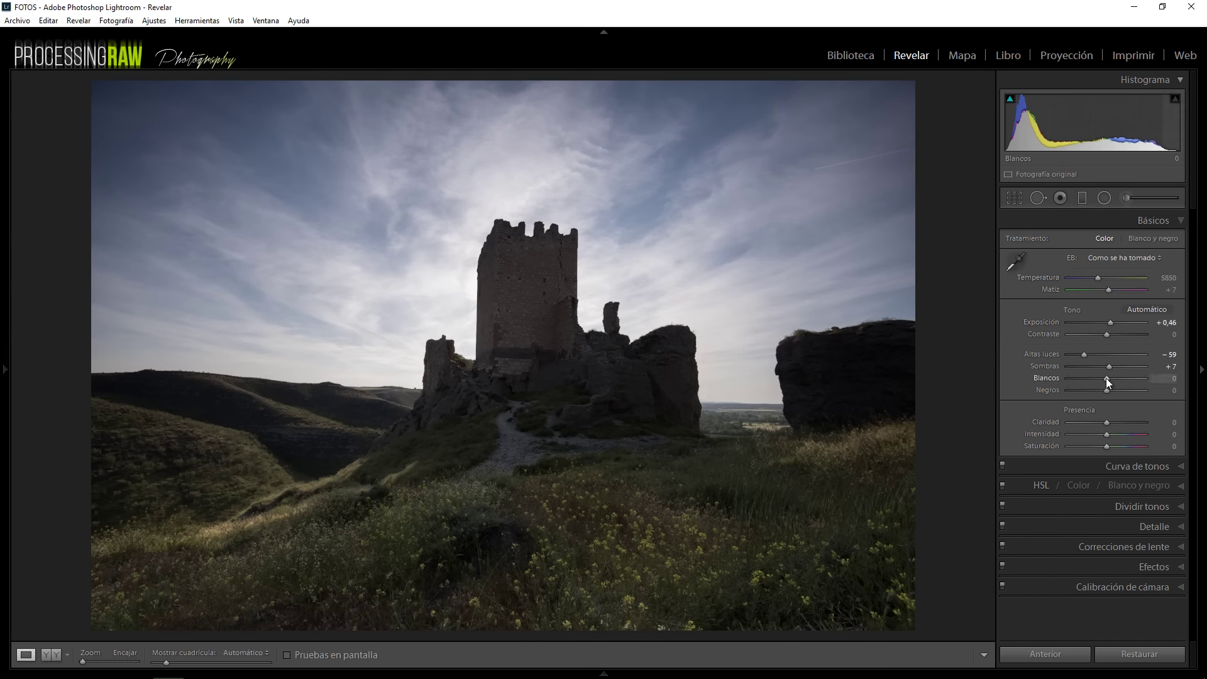
left_click_drag(1107, 378, 1115, 378)
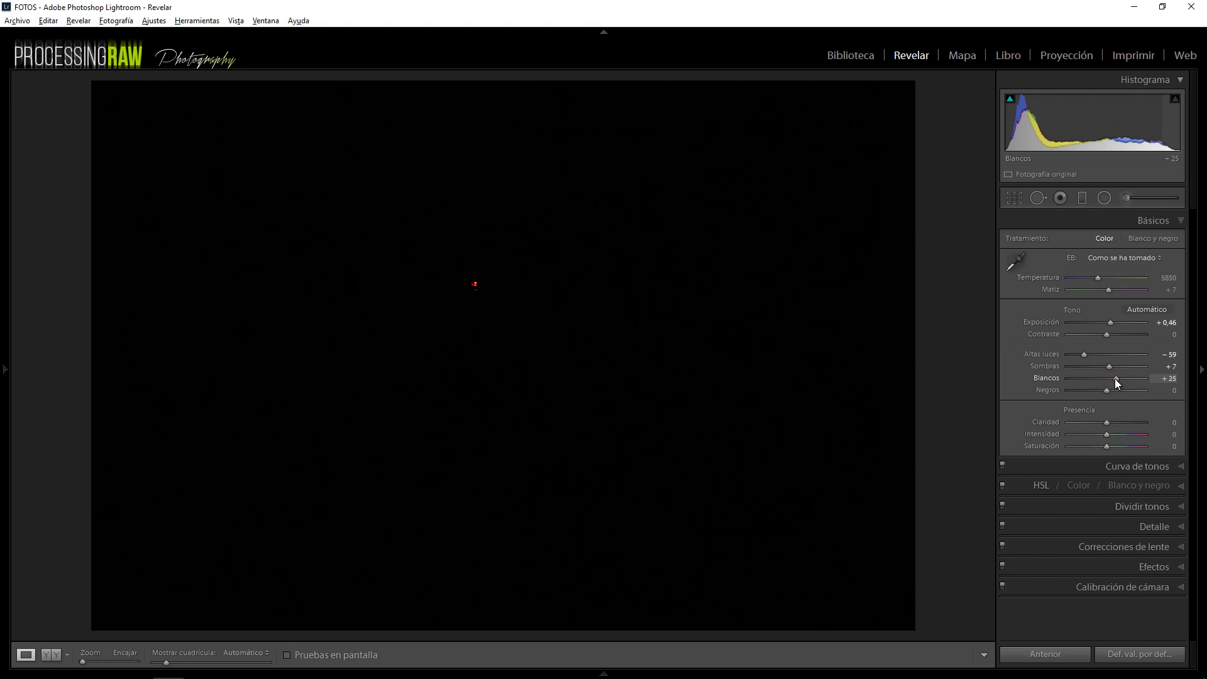
Step: Settle Whites at +23 and Blacks at −11, Highlights at −51, Clarity at −20 and Vibrance at +21
left_click_drag(1115, 378, 1104, 391)
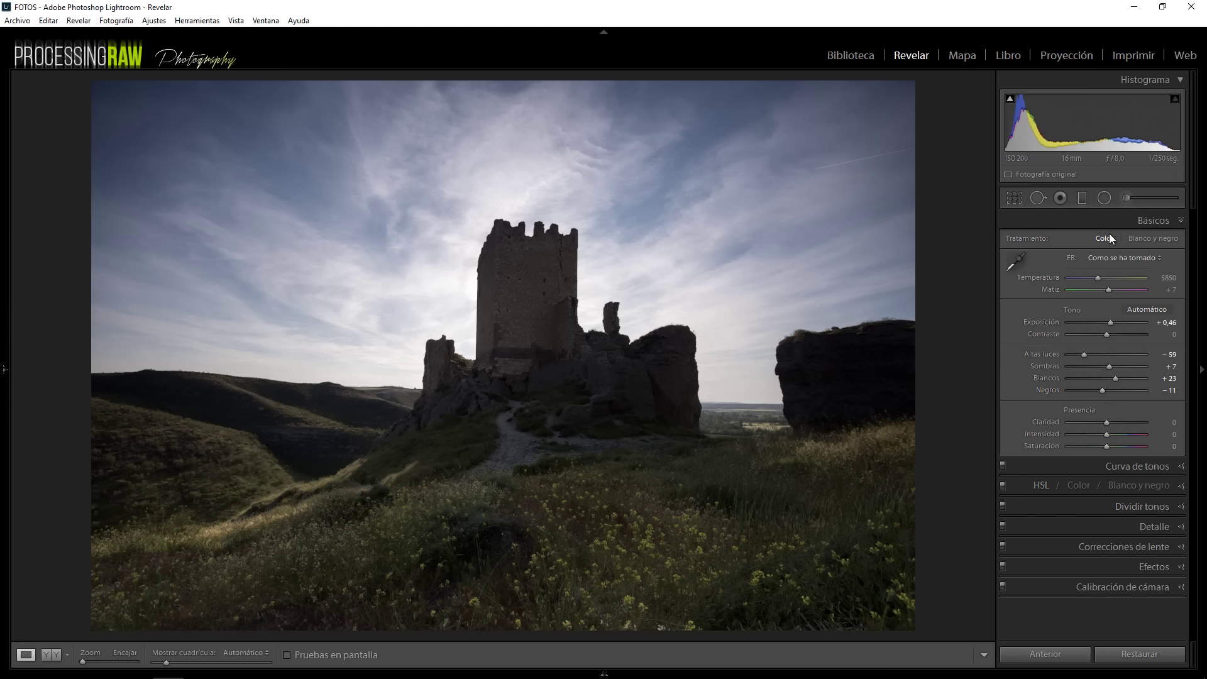
left_click_drag(1143, 144, 1148, 145)
mouse_move(1107, 422)
left_mouse_down()
mouse_move(1154, 427)
mouse_move(1094, 429)
left_mouse_up()
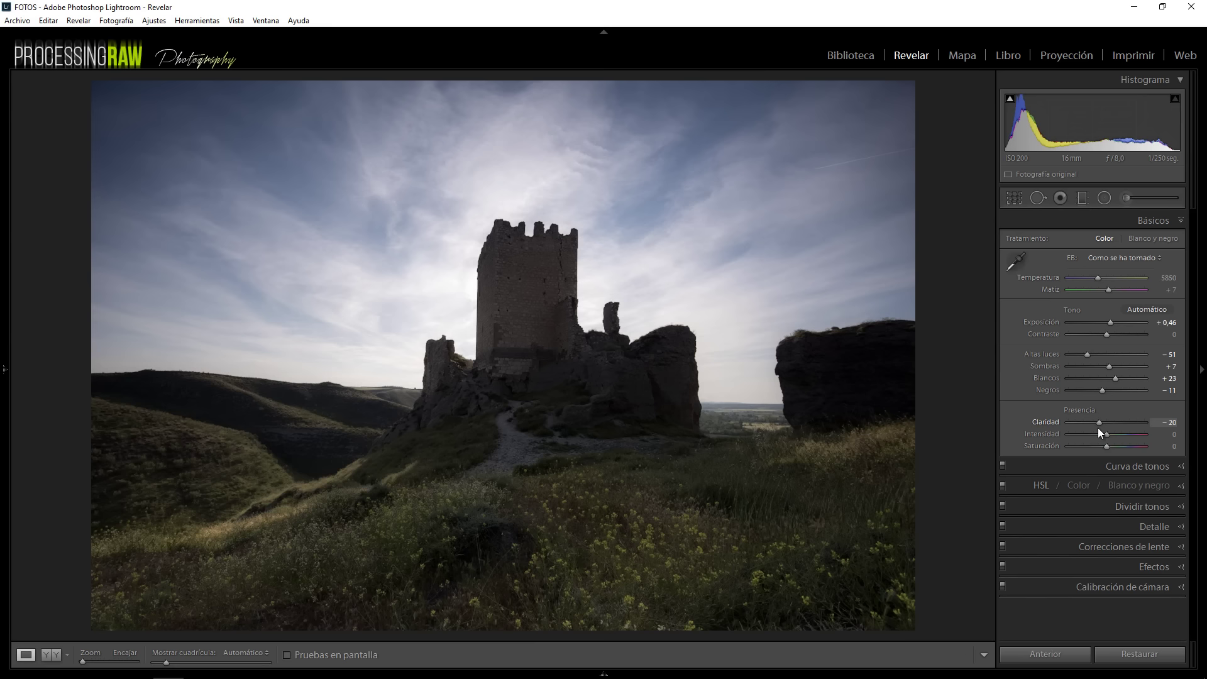
mouse_move(1098, 428)
left_mouse_down()
mouse_move(1115, 427)
mouse_move(1102, 431)
left_mouse_up()
left_click_drag(1107, 435, 1114, 435)
Step: Set the Tone Curve regions: Highlights +36, Lights +8, Darks −2, Shadows −3
left_click(1122, 468)
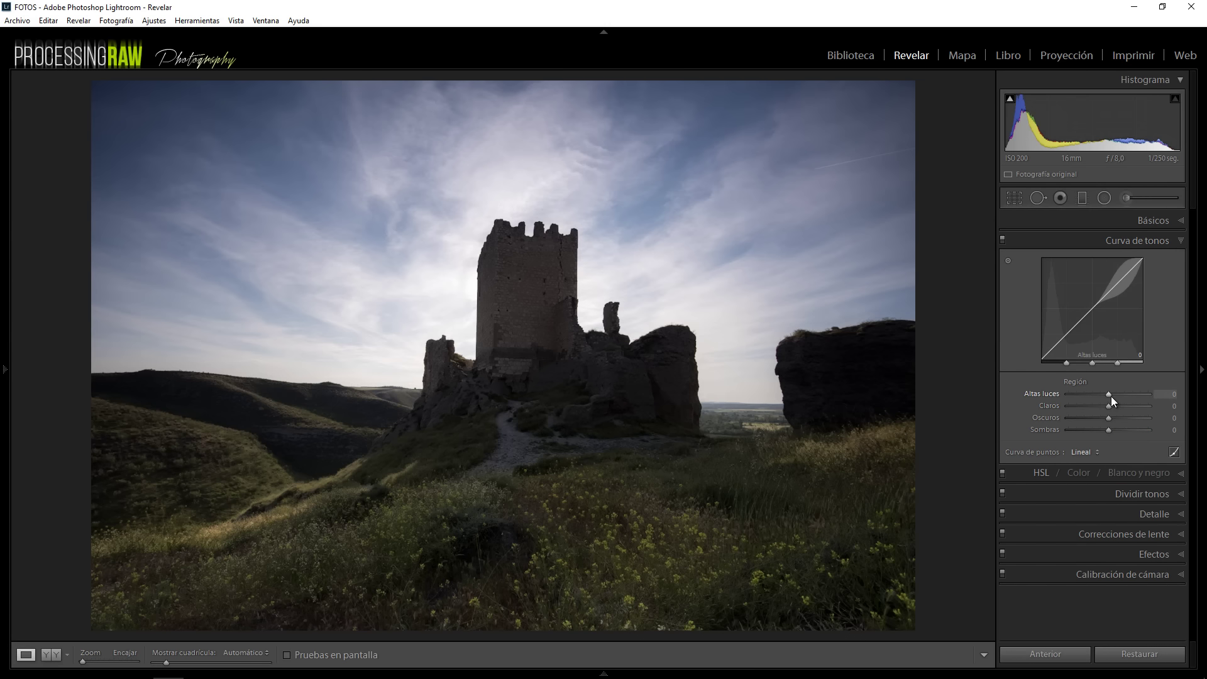
left_click_drag(1111, 395, 1119, 400)
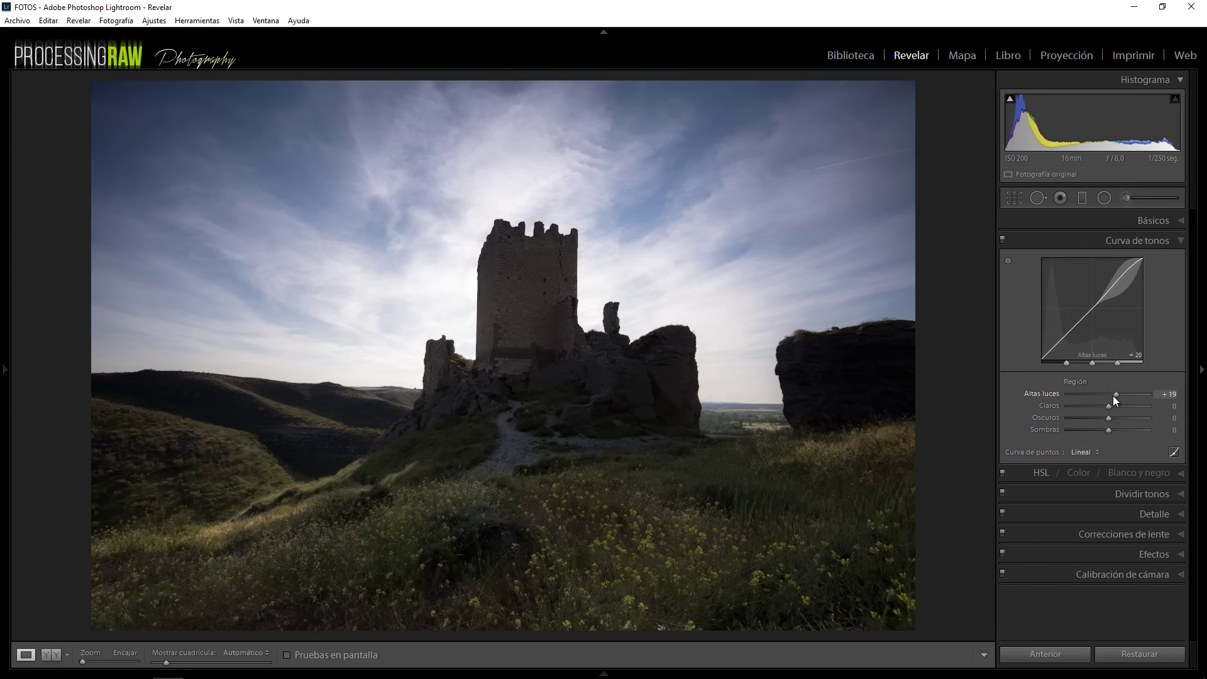
mouse_move(1118, 397)
left_mouse_down()
mouse_move(1141, 403)
mouse_move(1116, 400)
mouse_move(1126, 406)
left_mouse_up()
mouse_move(1119, 406)
left_mouse_down()
mouse_move(1103, 409)
mouse_move(1113, 407)
left_mouse_up()
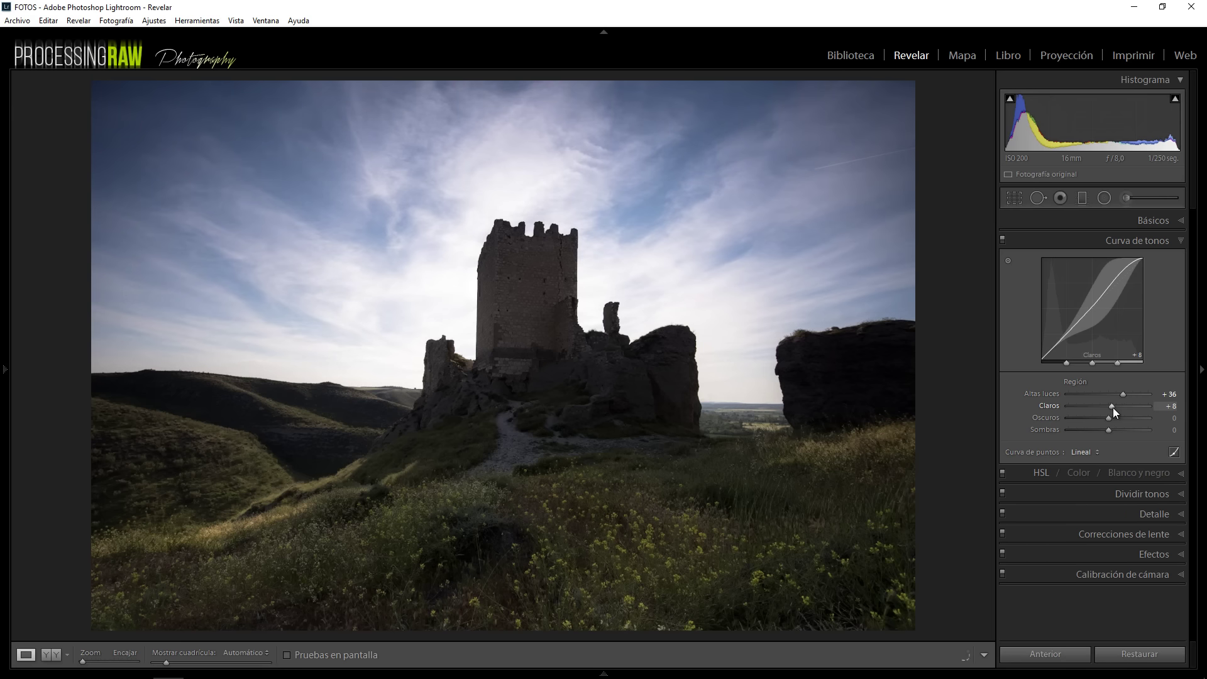
left_click_drag(1110, 419, 1108, 419)
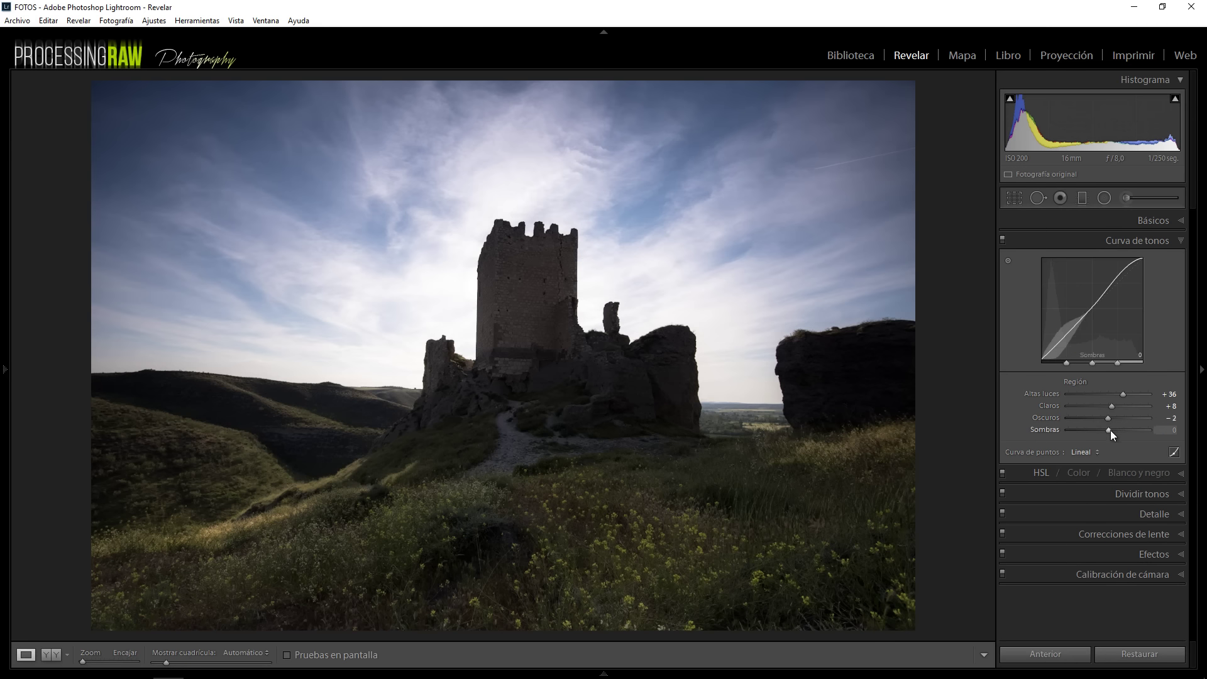
left_click_drag(1111, 430, 1109, 430)
Step: Warm the white balance Temperature to 6344 in Basic
left_click(1173, 220)
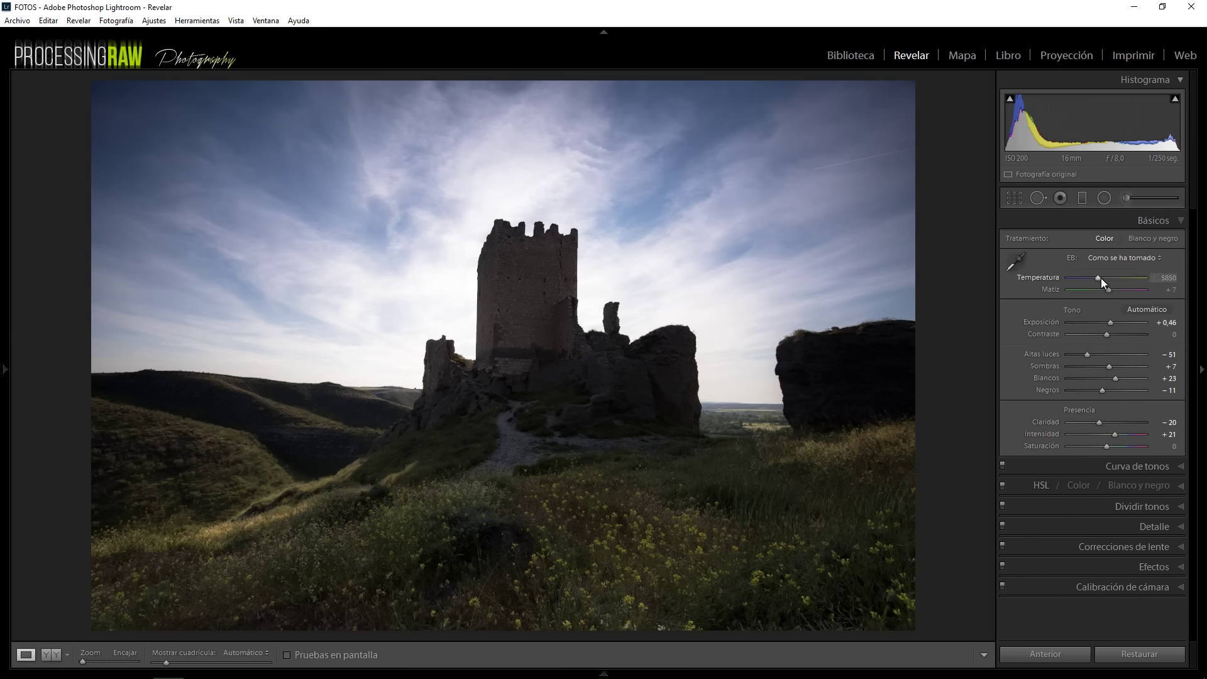
left_click_drag(1102, 279, 1159, 279)
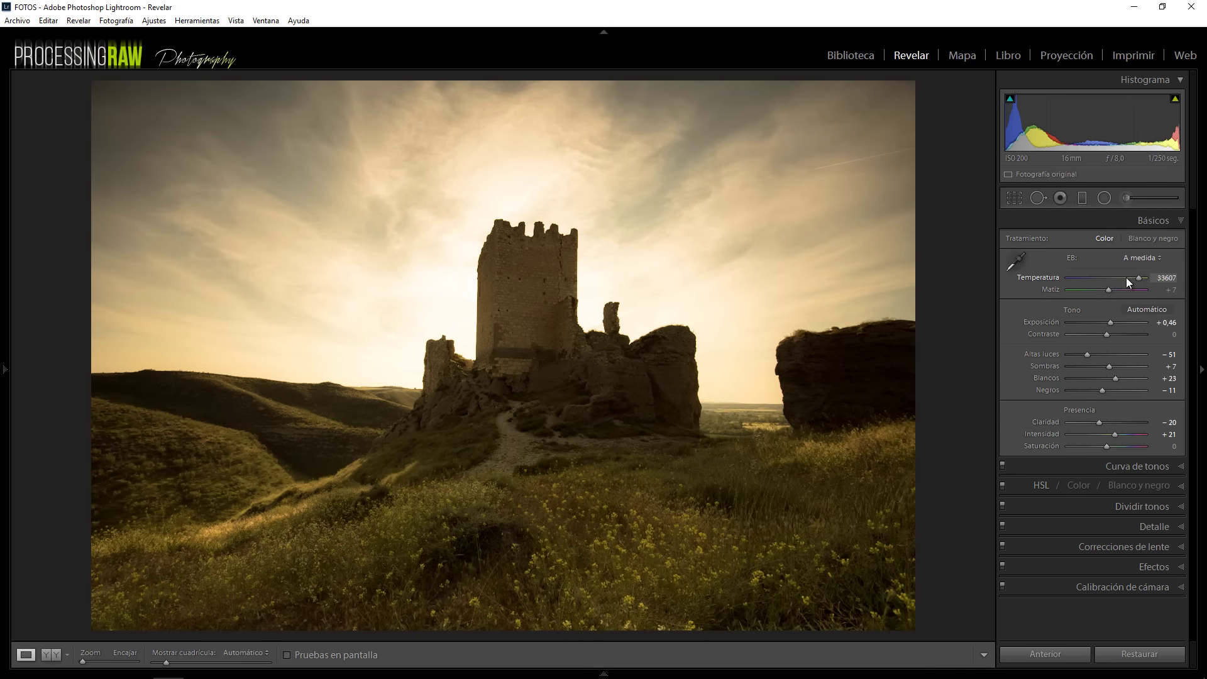
double_click(1104, 278)
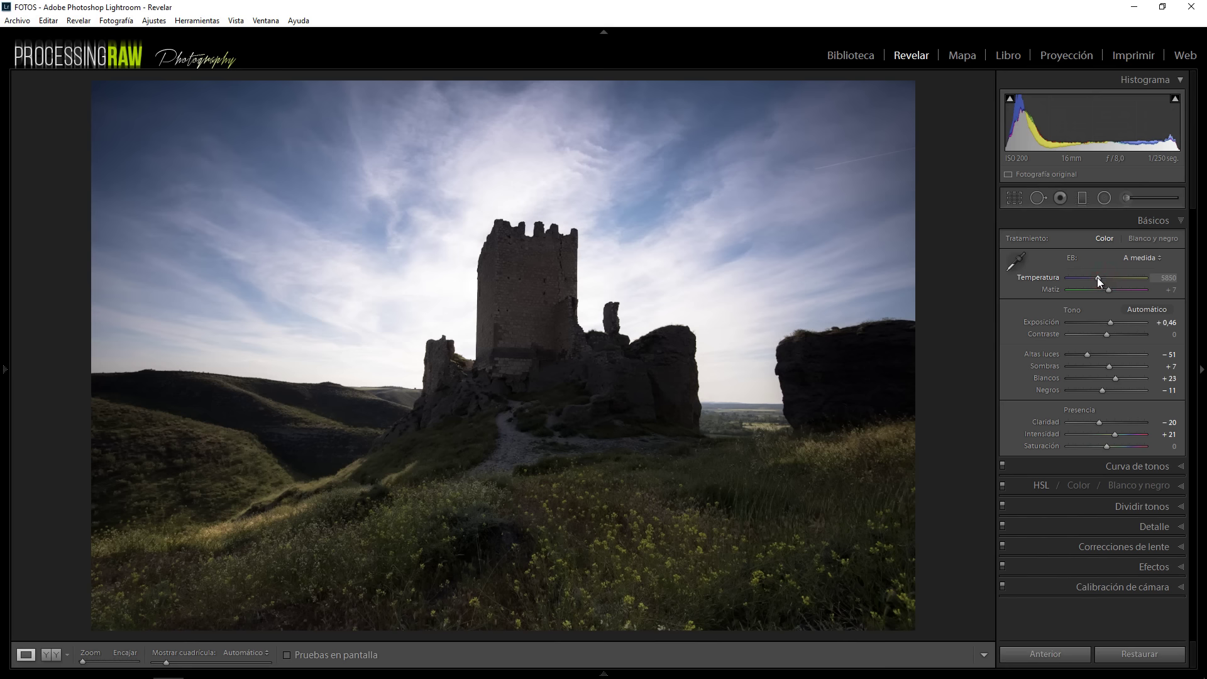
left_click_drag(1097, 277, 1100, 277)
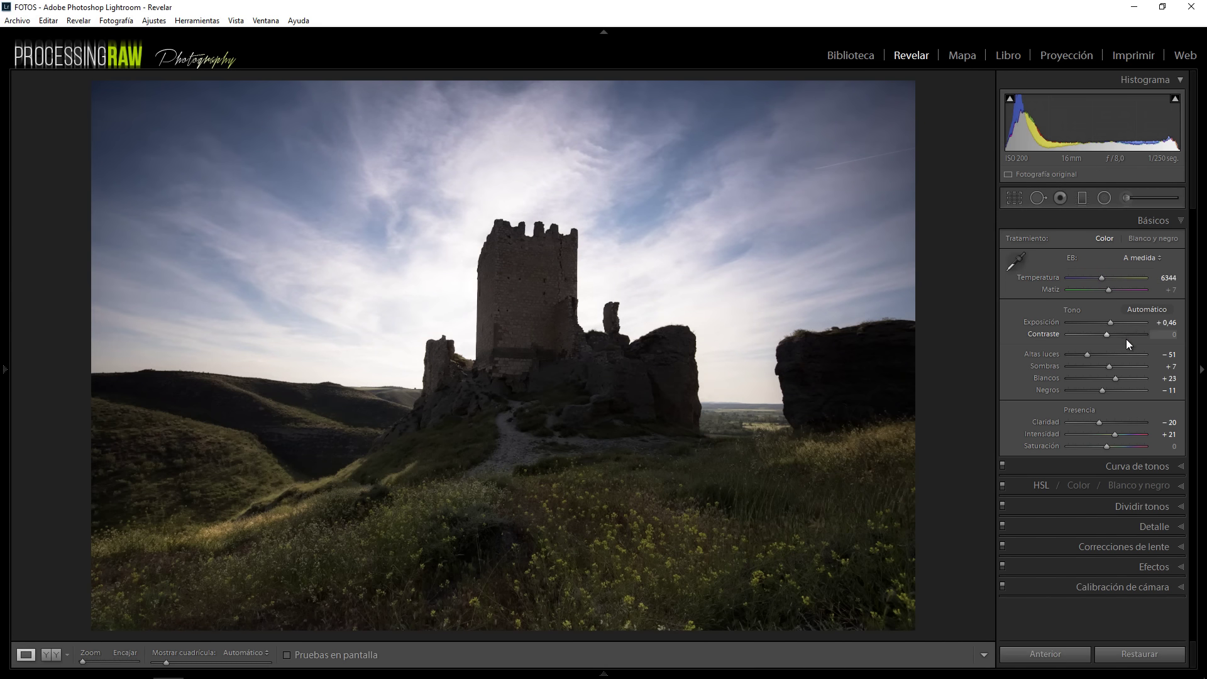
Step: Split-tone highlights to hue 41, saturation 31 and shadows to hue 272, saturation 12
left_click(1133, 506)
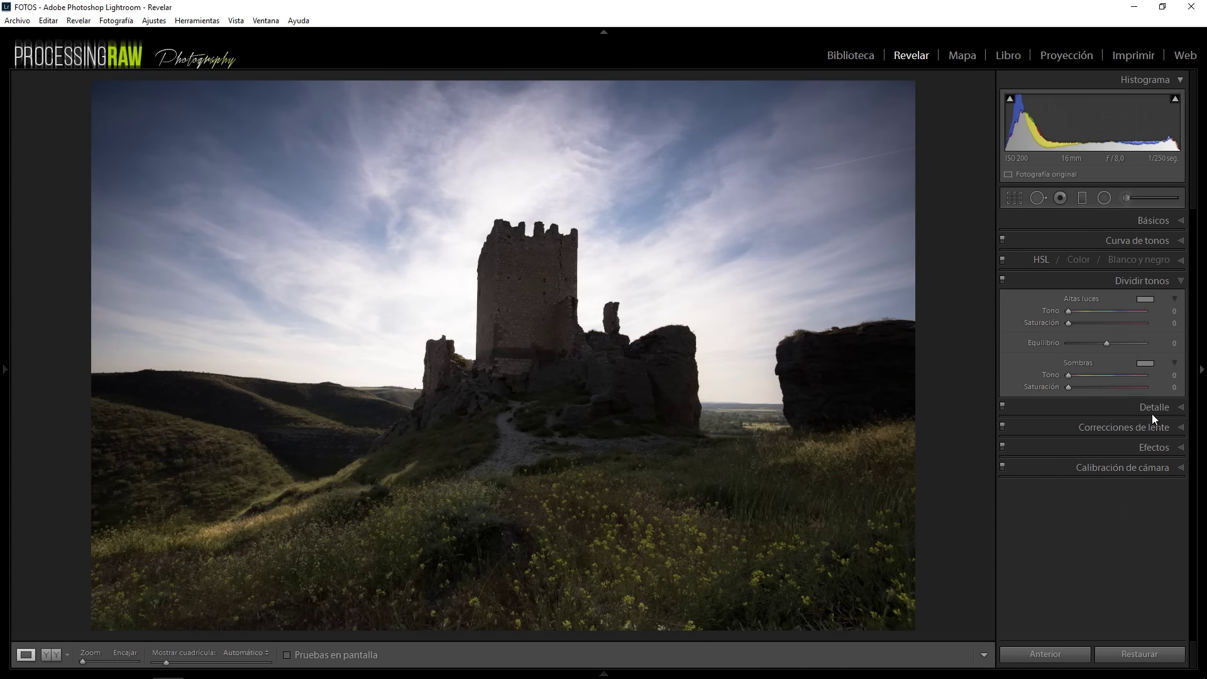
left_click(1145, 300)
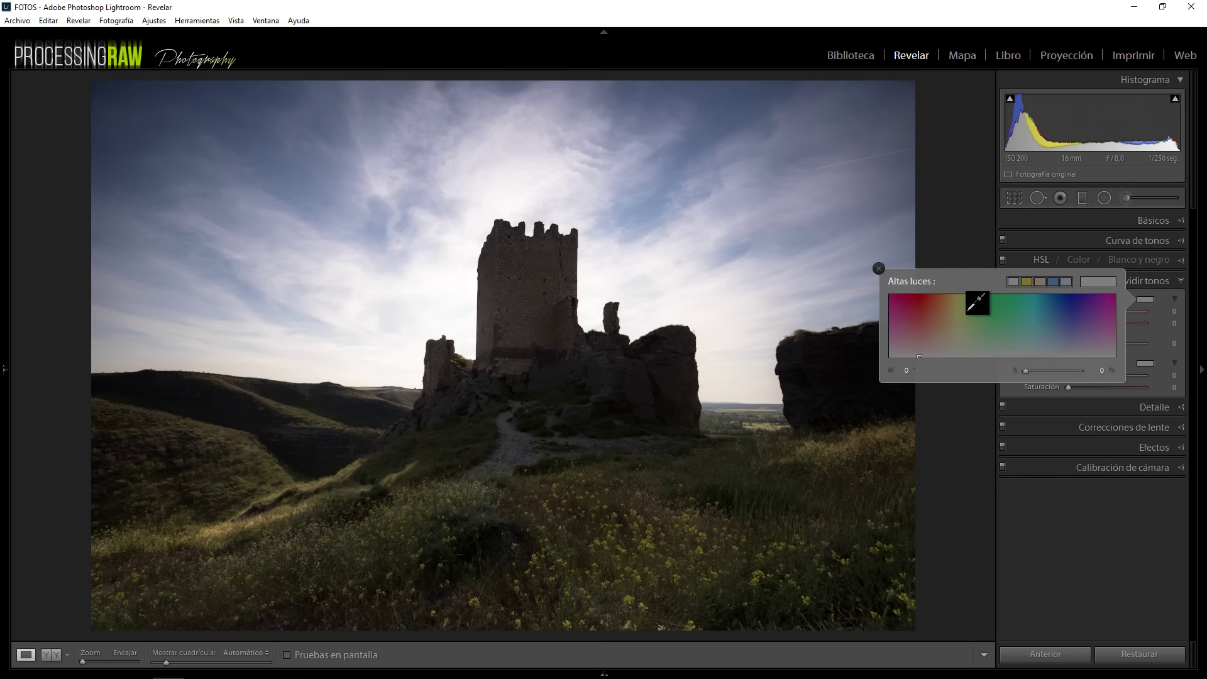
left_click_drag(946, 318, 944, 338)
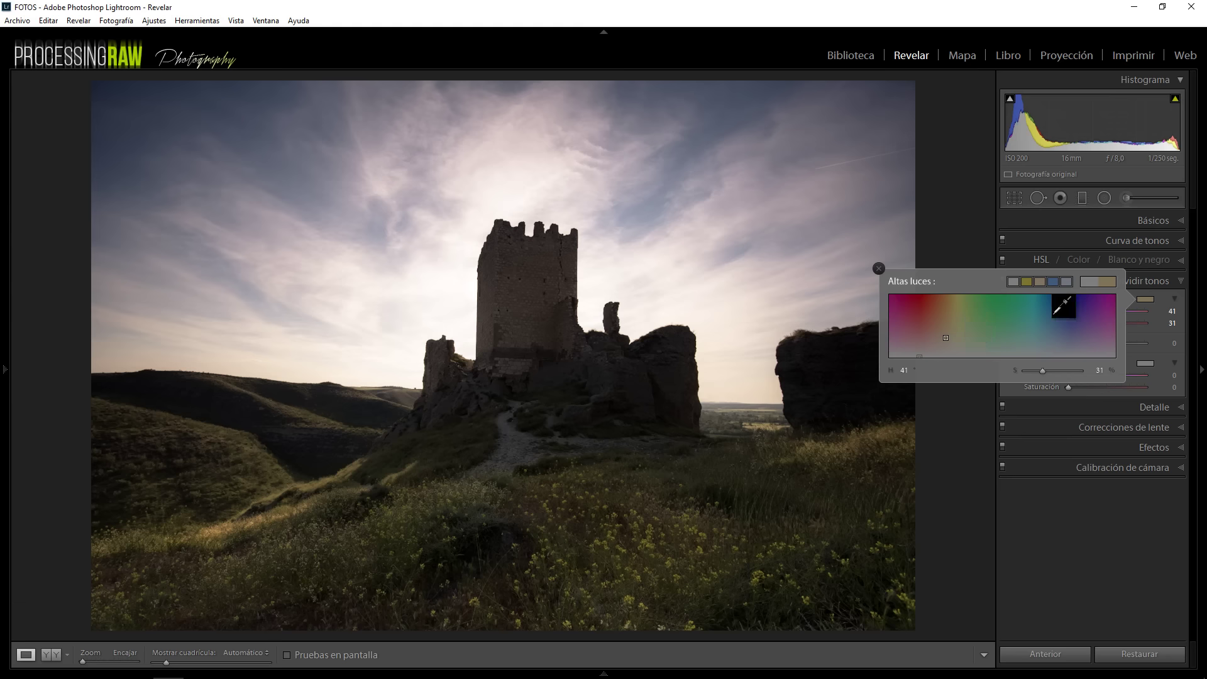
left_click(1153, 365)
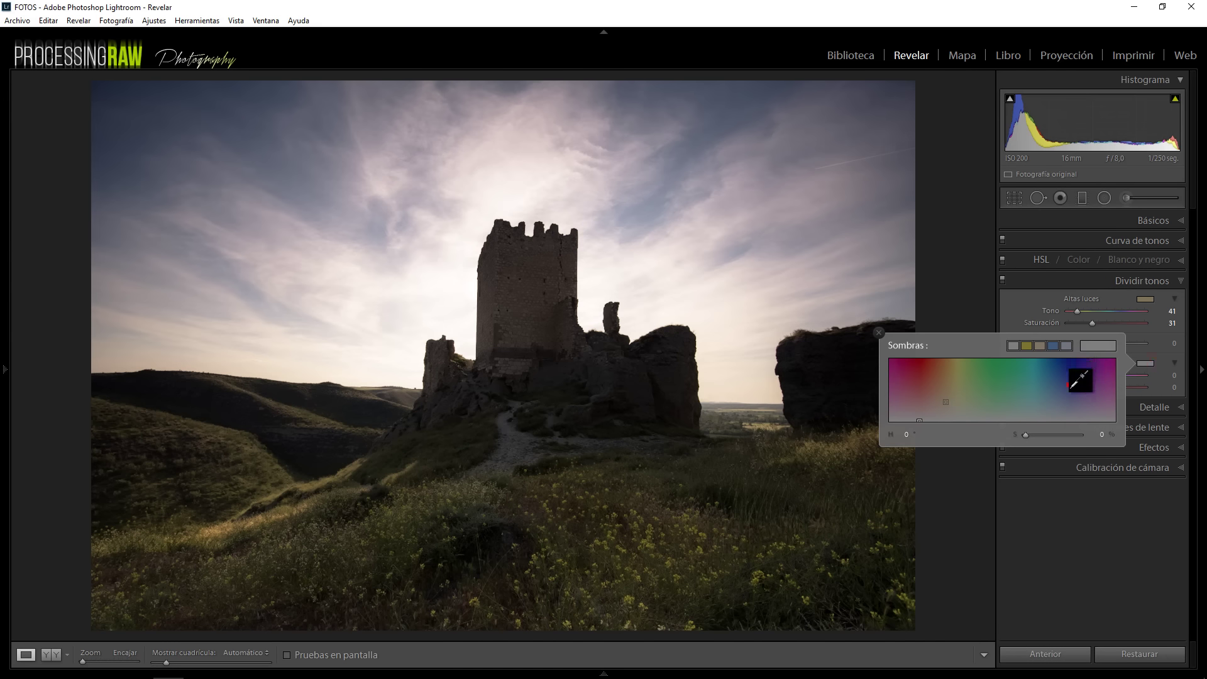
mouse_move(1073, 395)
left_mouse_down()
mouse_move(1066, 406)
mouse_move(1080, 392)
mouse_move(1088, 408)
left_mouse_up()
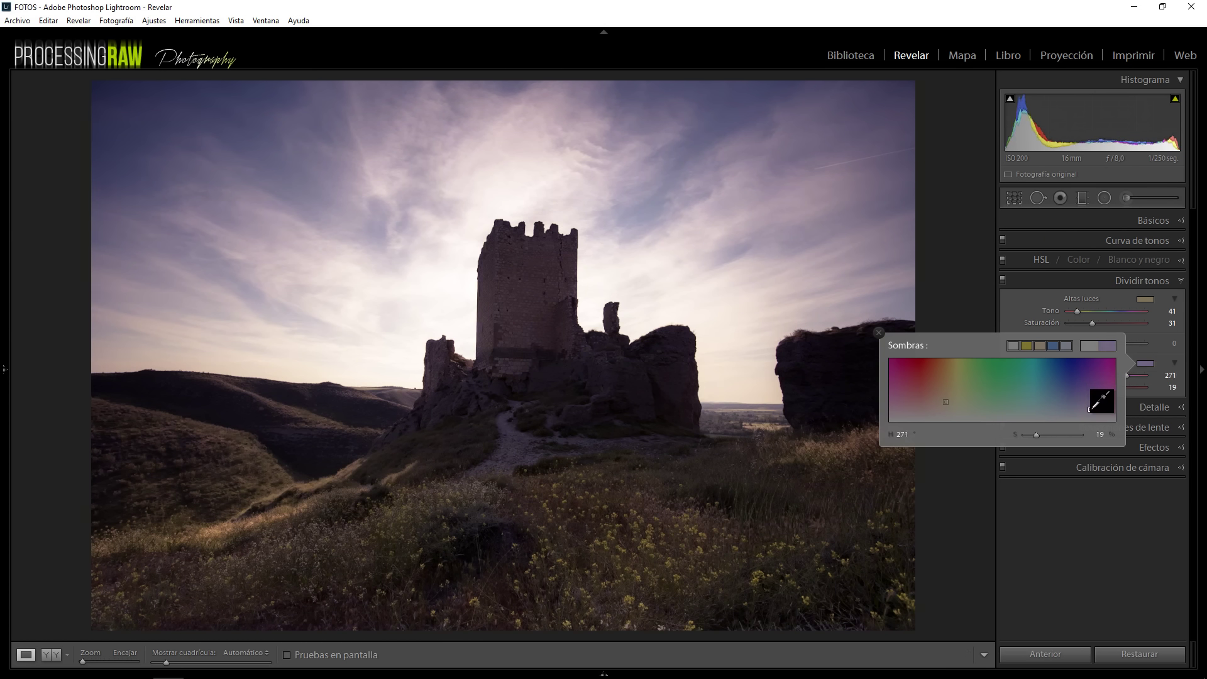
left_click_drag(1090, 412, 1090, 414)
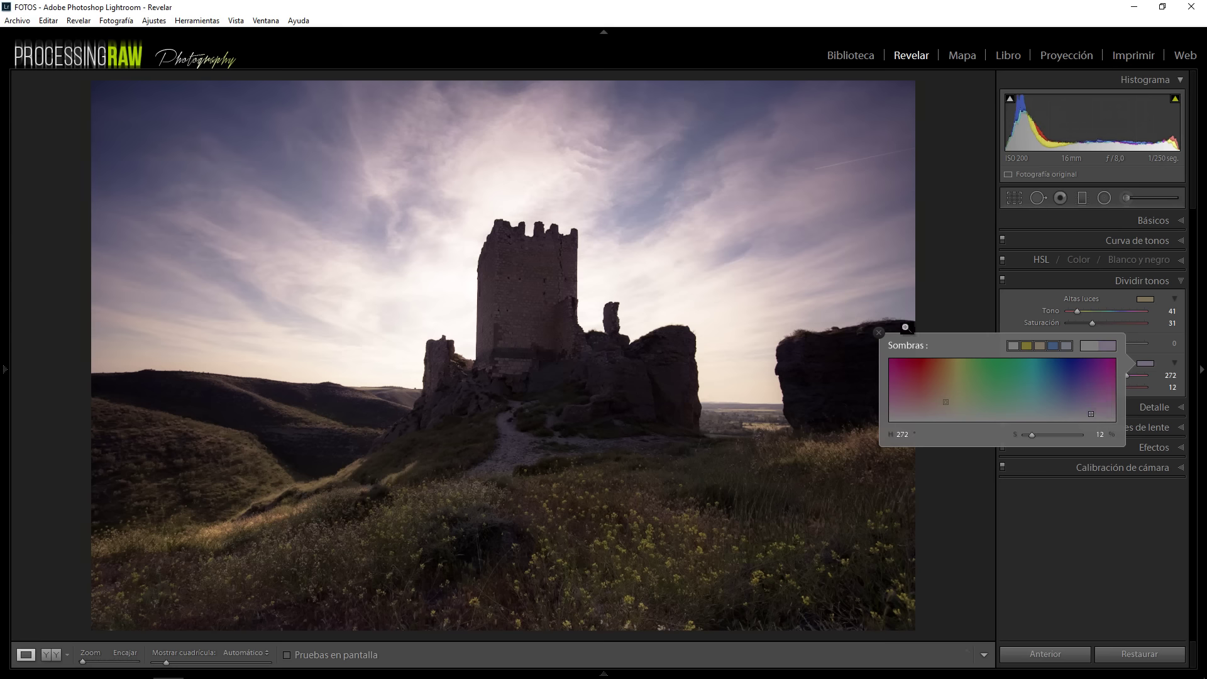
left_click(879, 332)
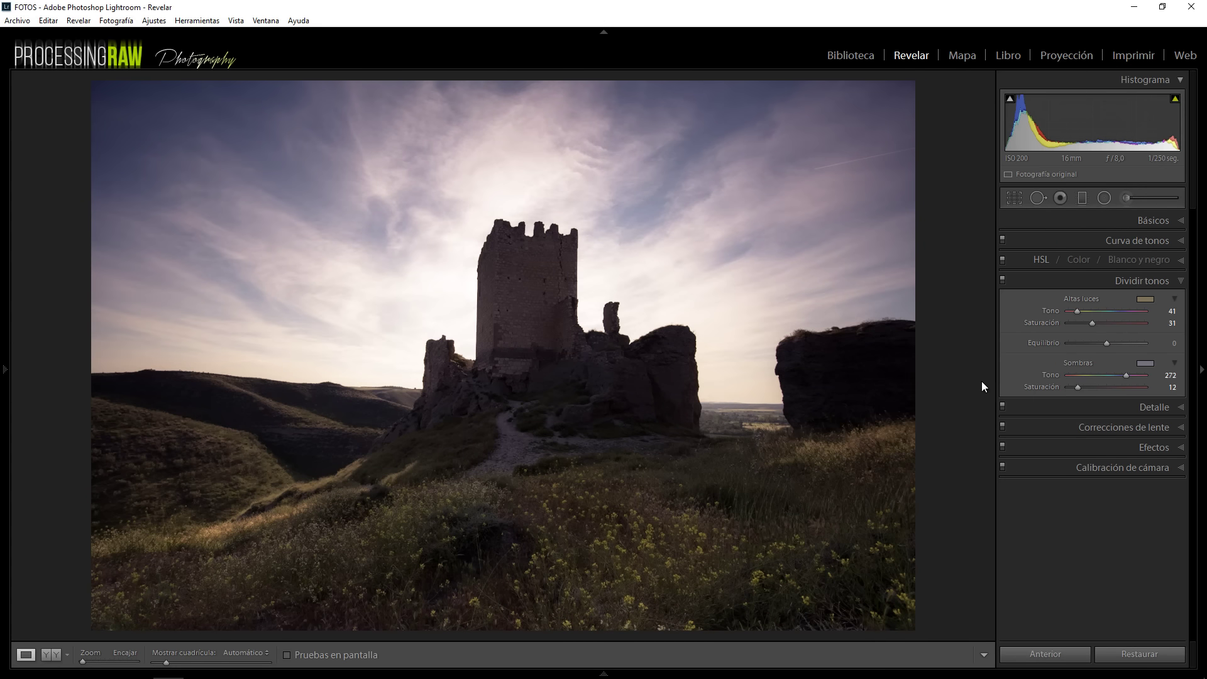
Step: Increase the sharpening Amount in the Detail panel, then collapse it
left_click(1156, 407)
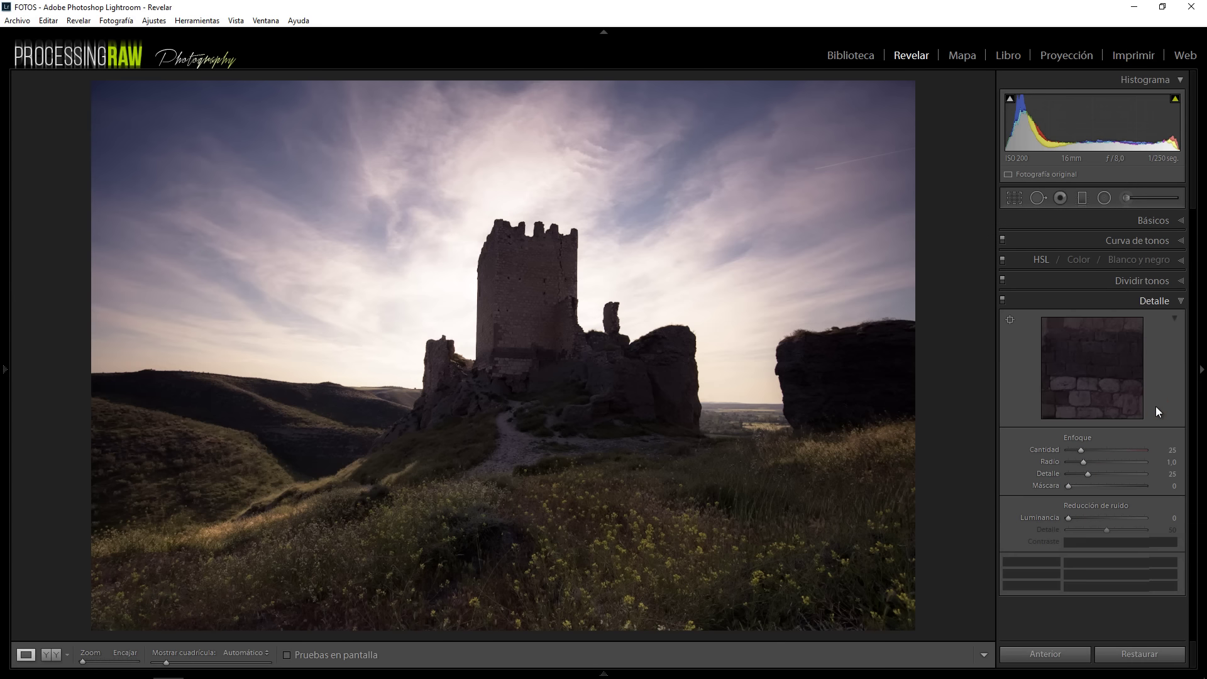
mouse_move(1082, 451)
left_mouse_down()
mouse_move(1074, 485)
mouse_move(1088, 452)
left_mouse_up()
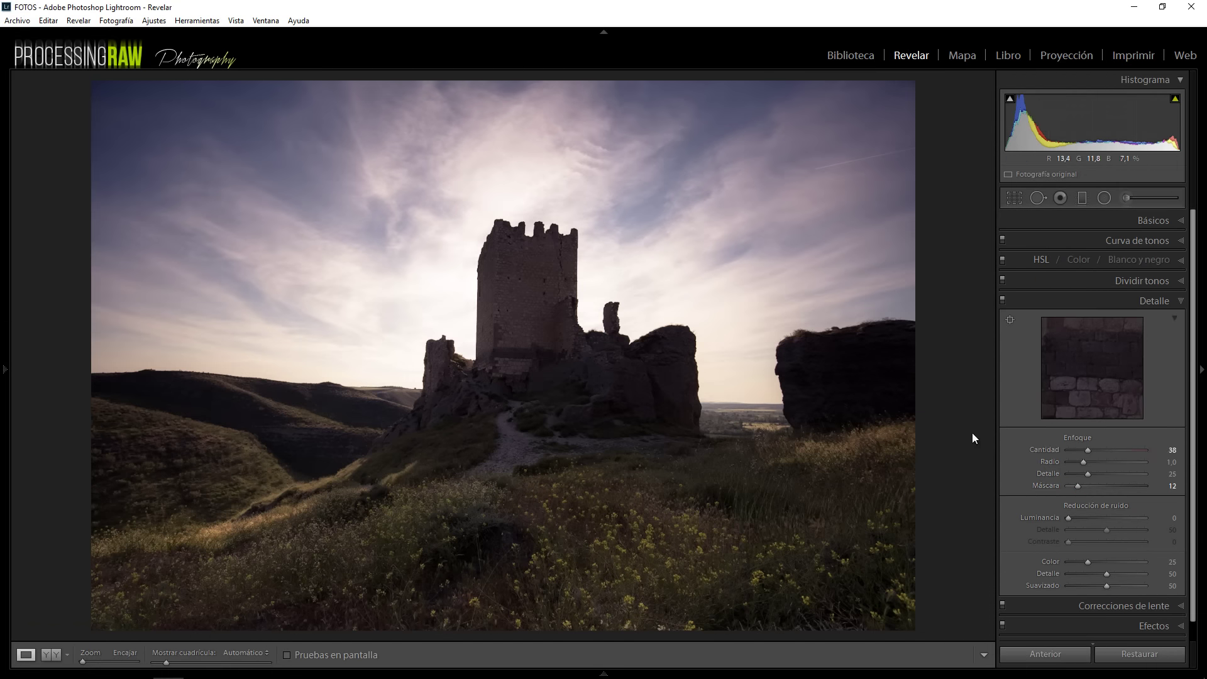
left_click(1175, 301)
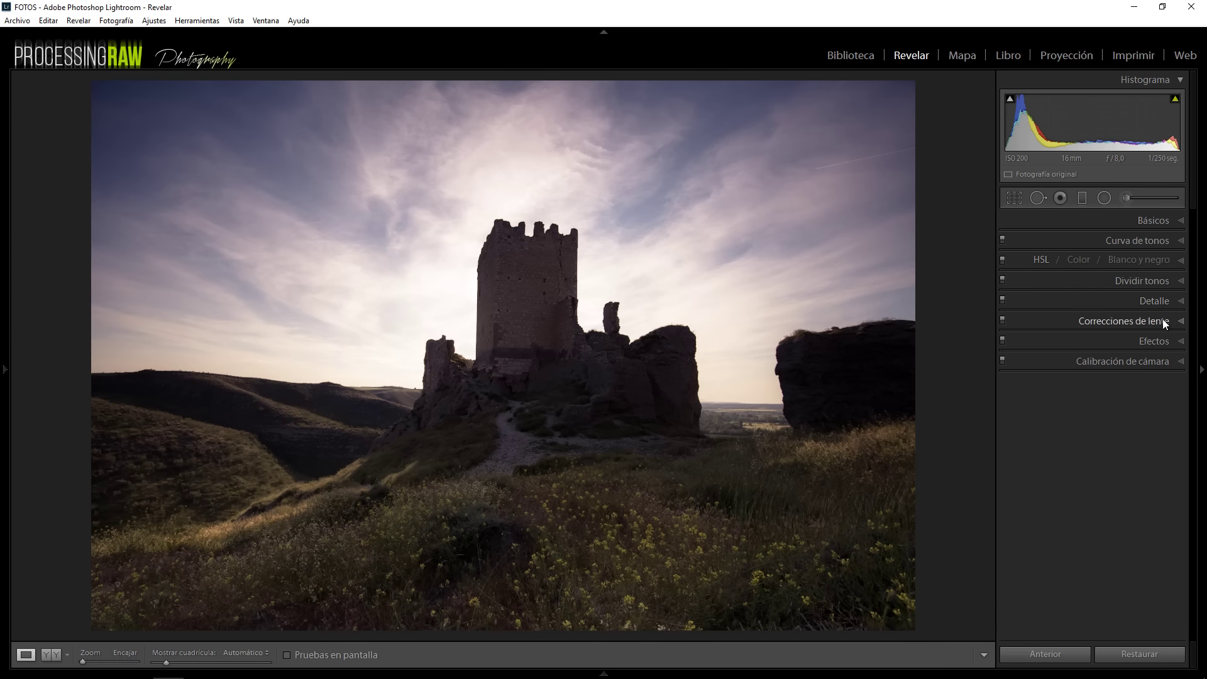
Step: Enable lens profile corrections and chromatic aberration removal, comparing the tower edge at 1:1
left_click(1164, 320)
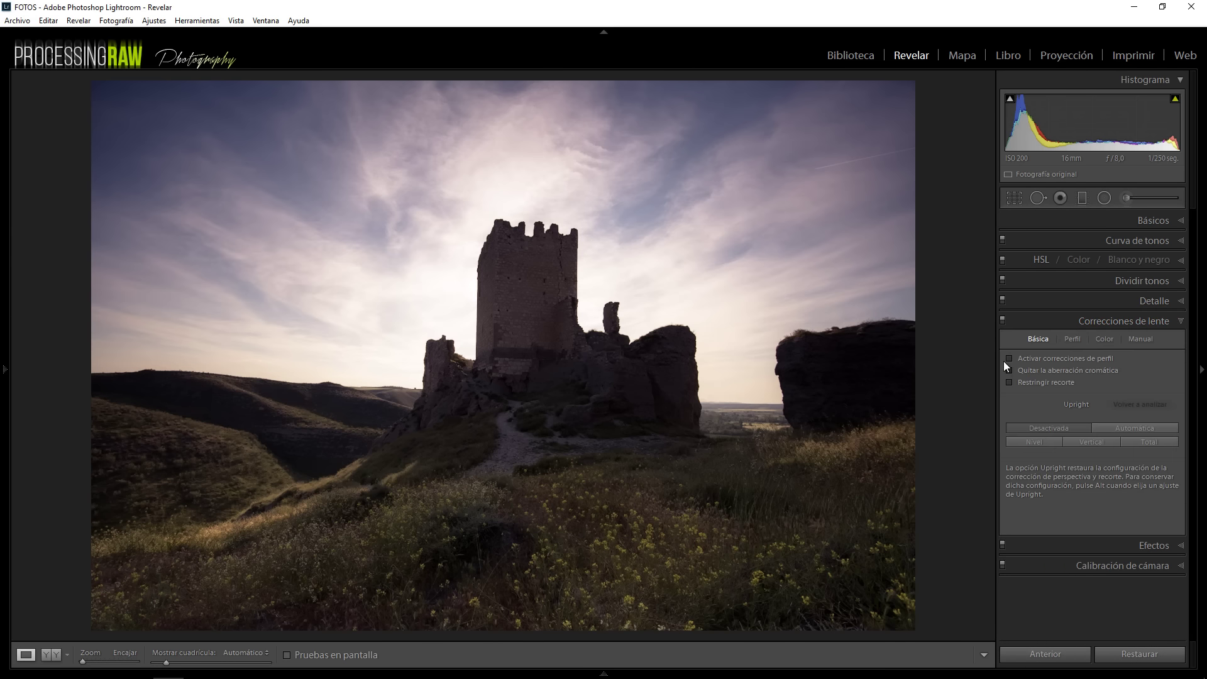
left_click(1008, 369)
left_click(1010, 358)
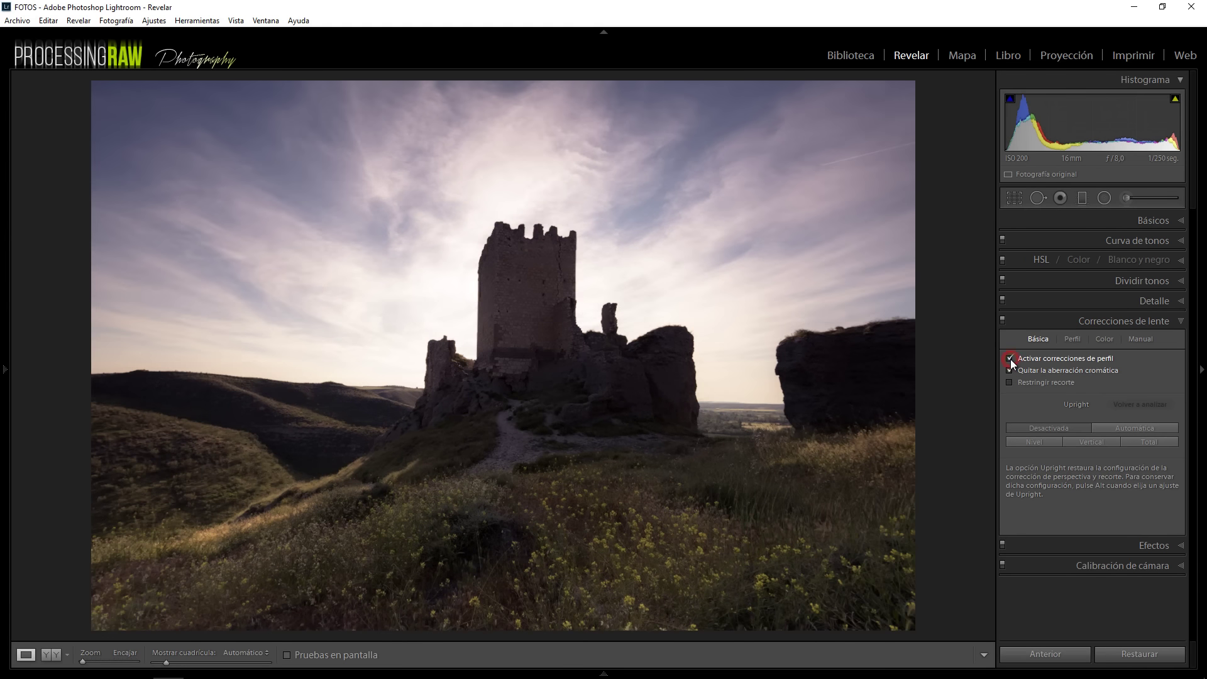
left_click(1009, 370)
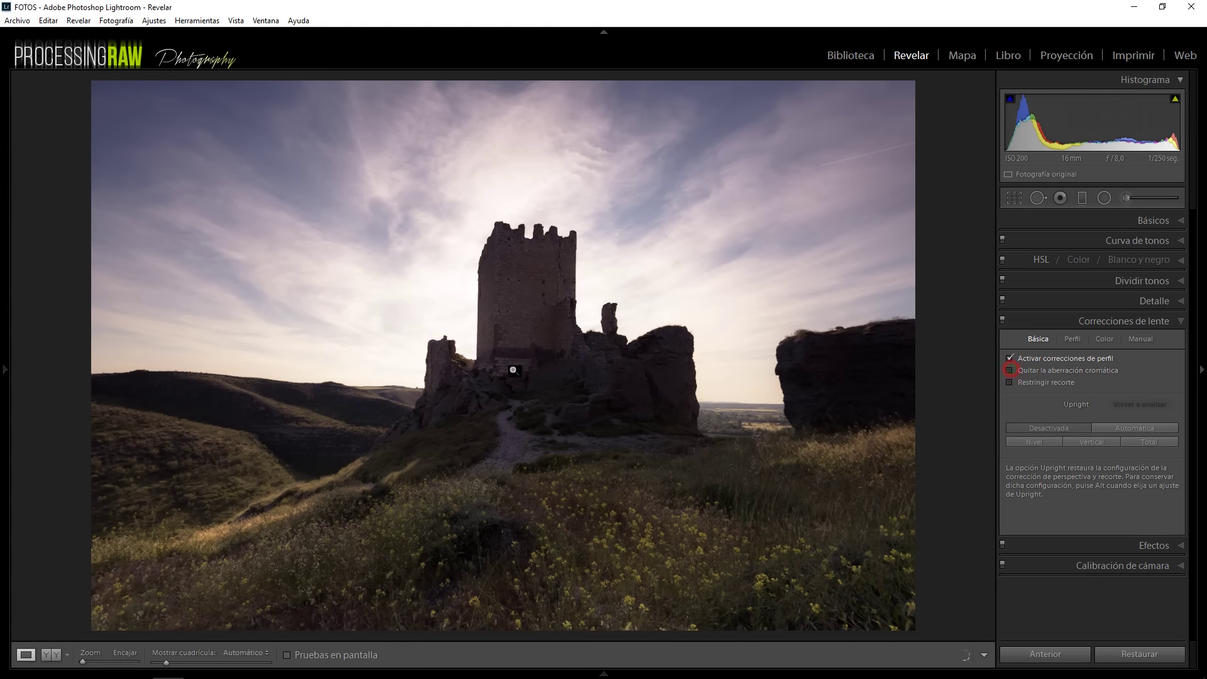
left_click(458, 354)
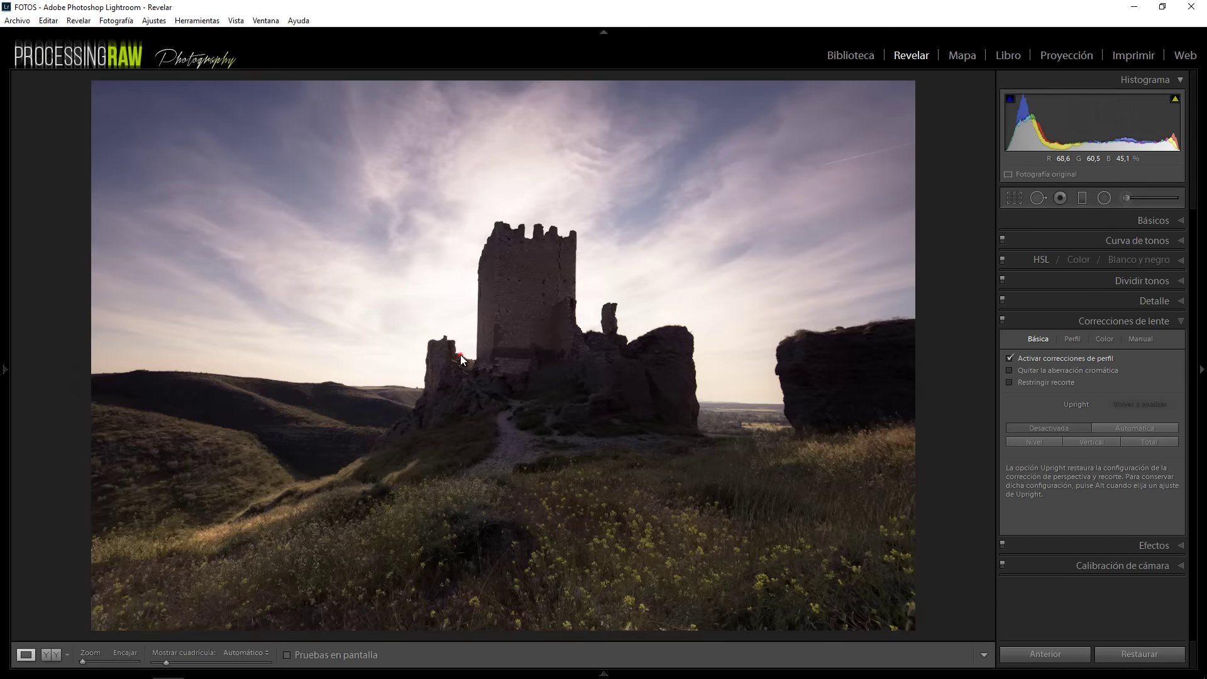
left_click(460, 354)
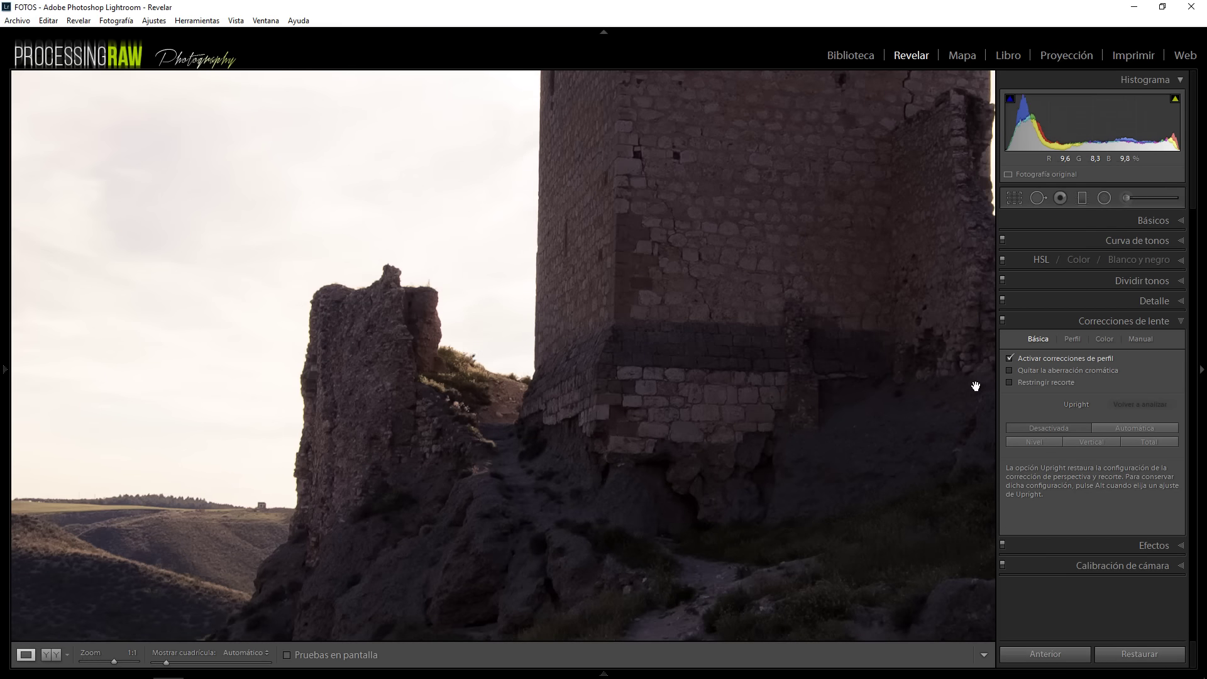
left_click(1009, 371)
left_click(488, 357)
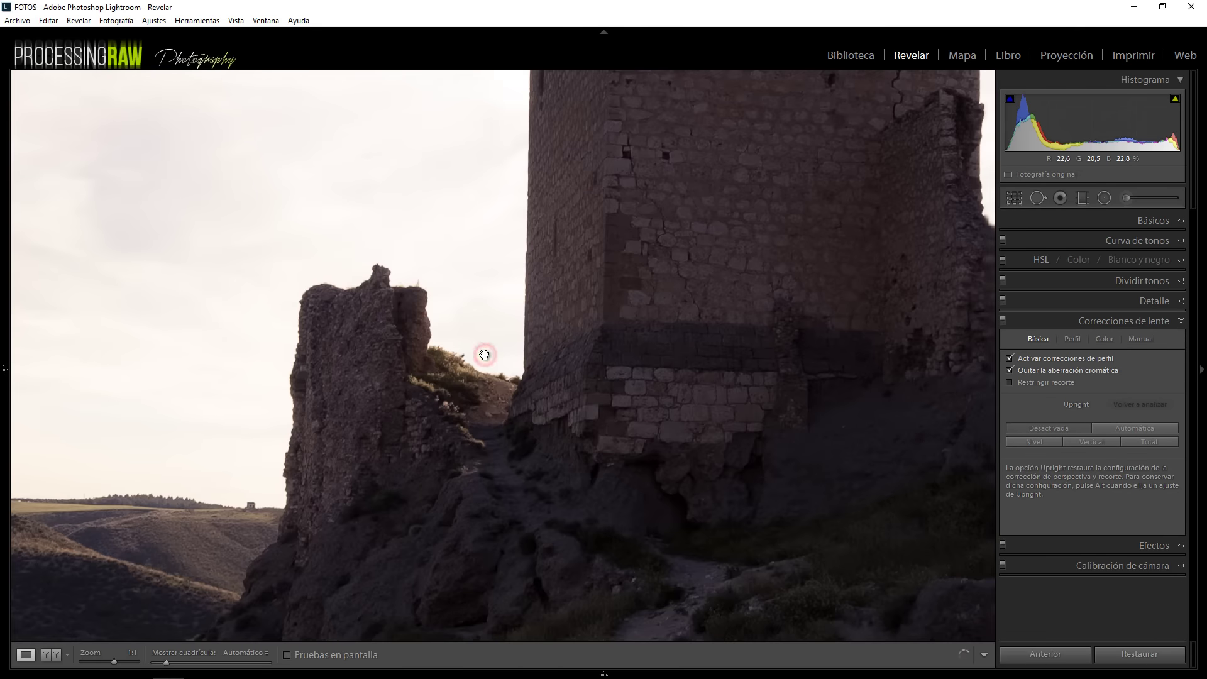
left_click(486, 356)
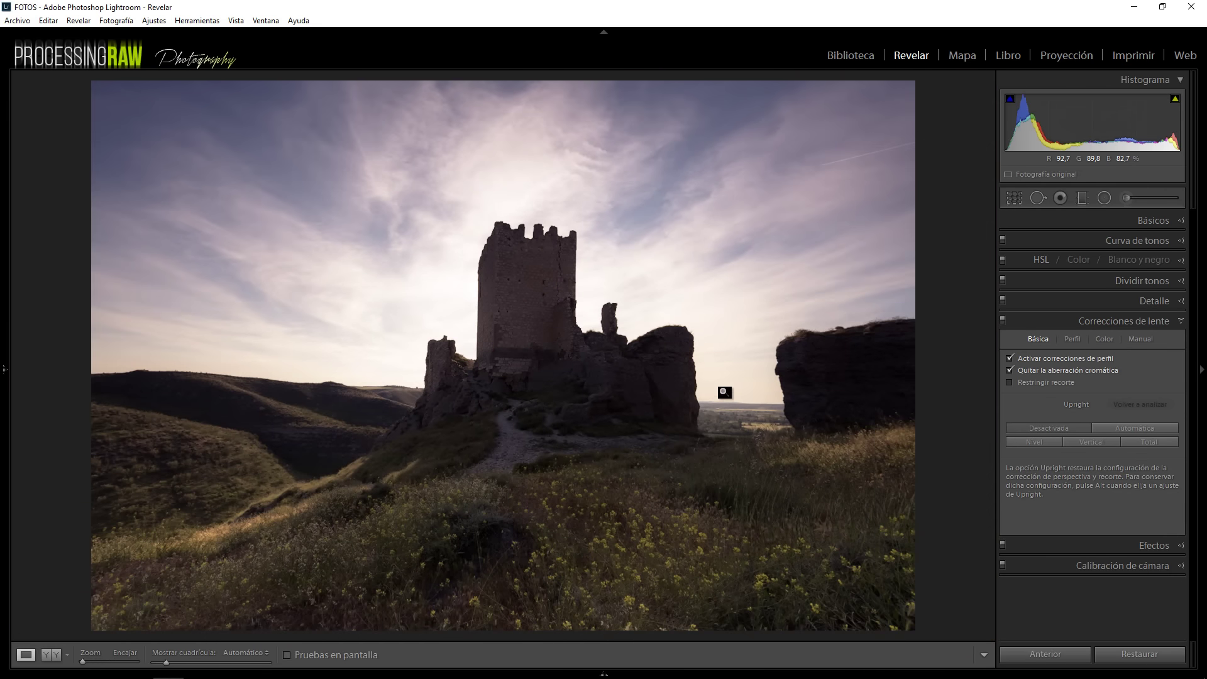
left_click(1169, 321)
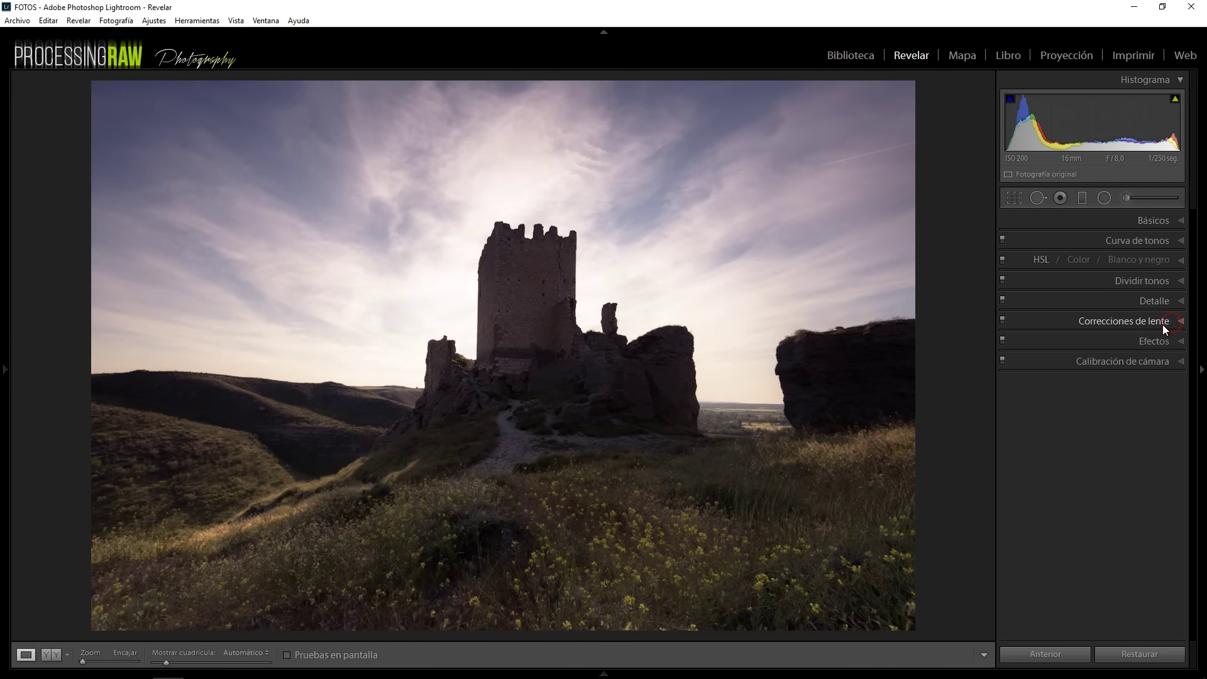
Step: Draw a graduated filter across the upper-left sky at Exposure −0.66
left_click(1155, 341)
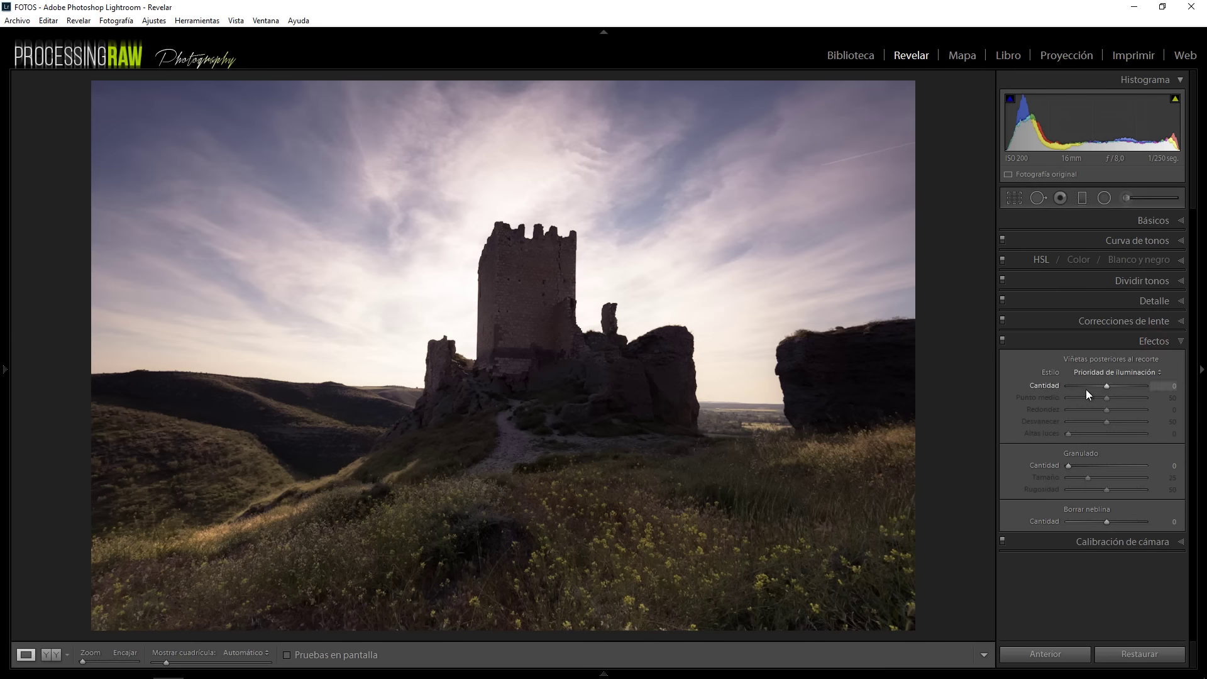
left_click(1156, 342)
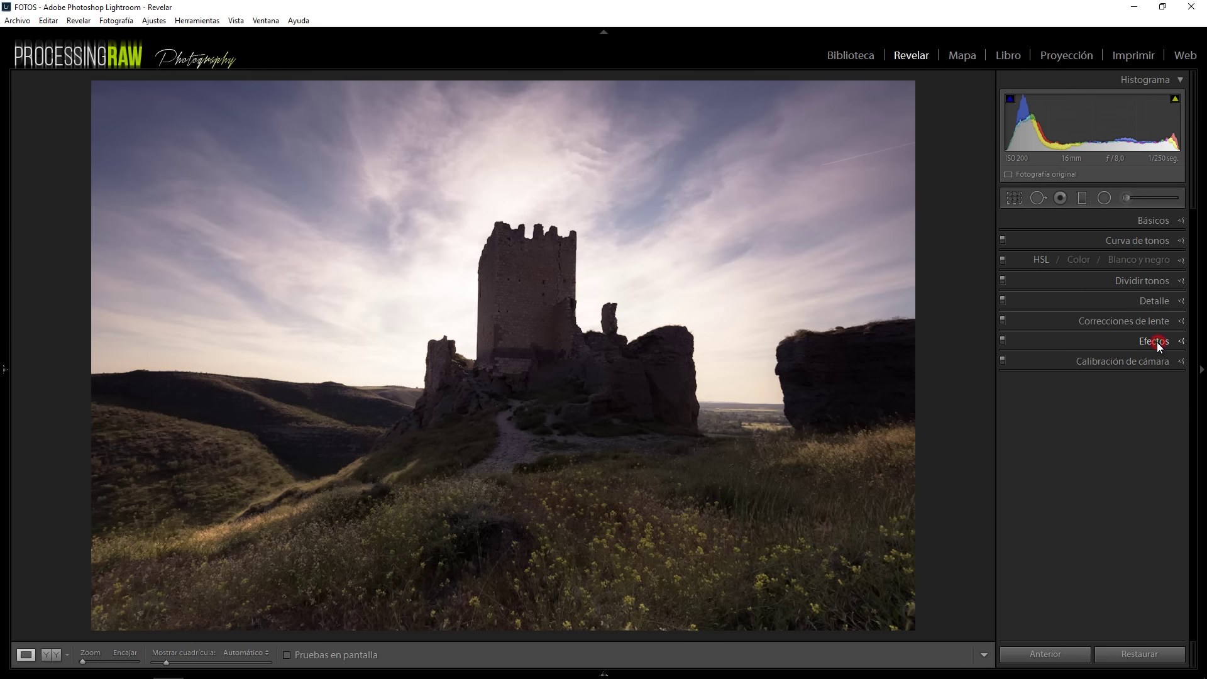
left_click(1082, 198)
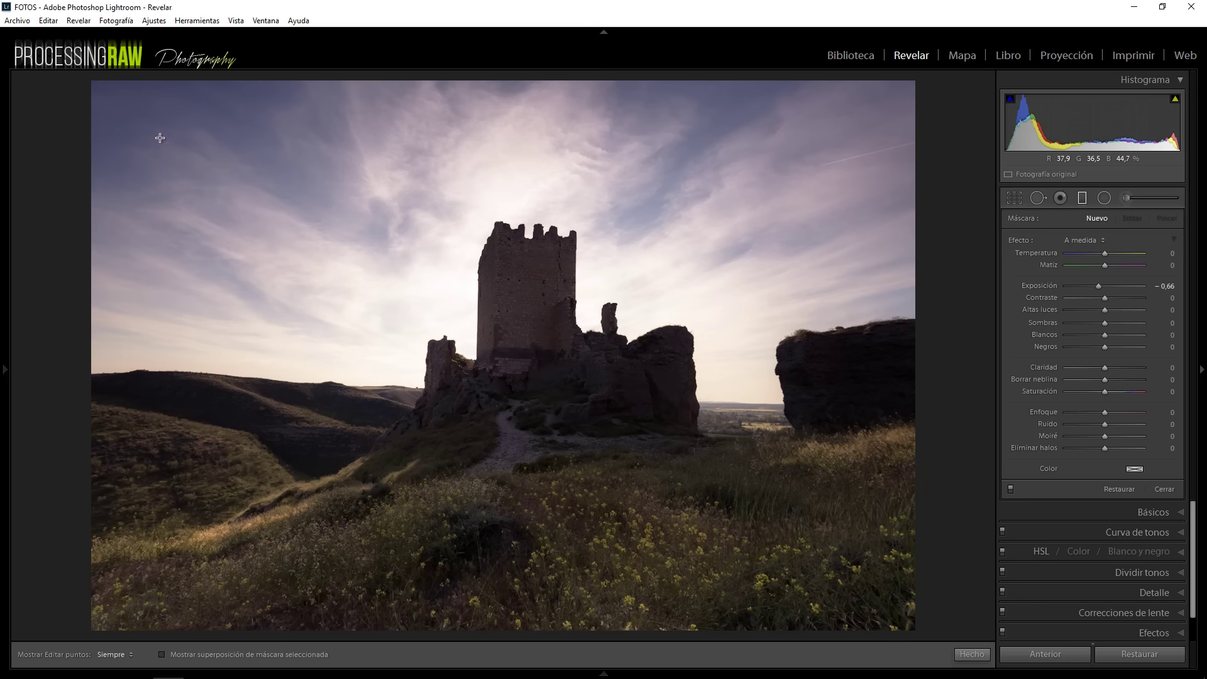
left_click_drag(143, 122, 398, 358)
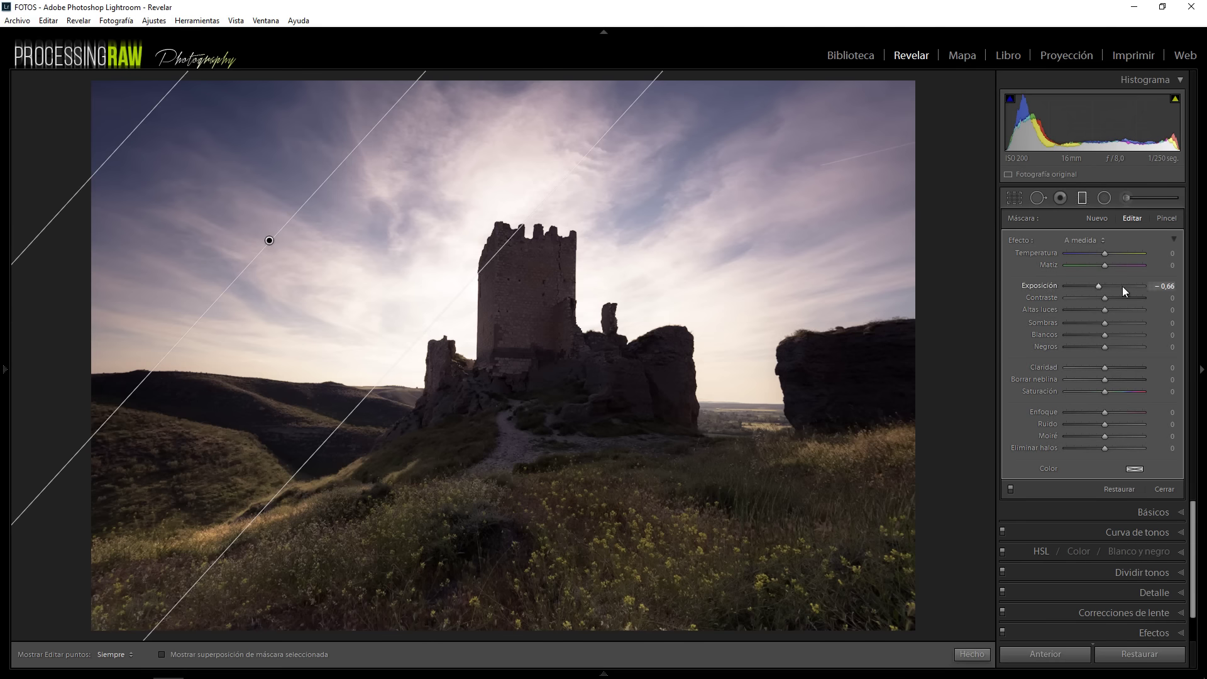
Step: Tint the sky filter pale blue (hue 217, saturation 16) and finish the filter
left_click(1134, 468)
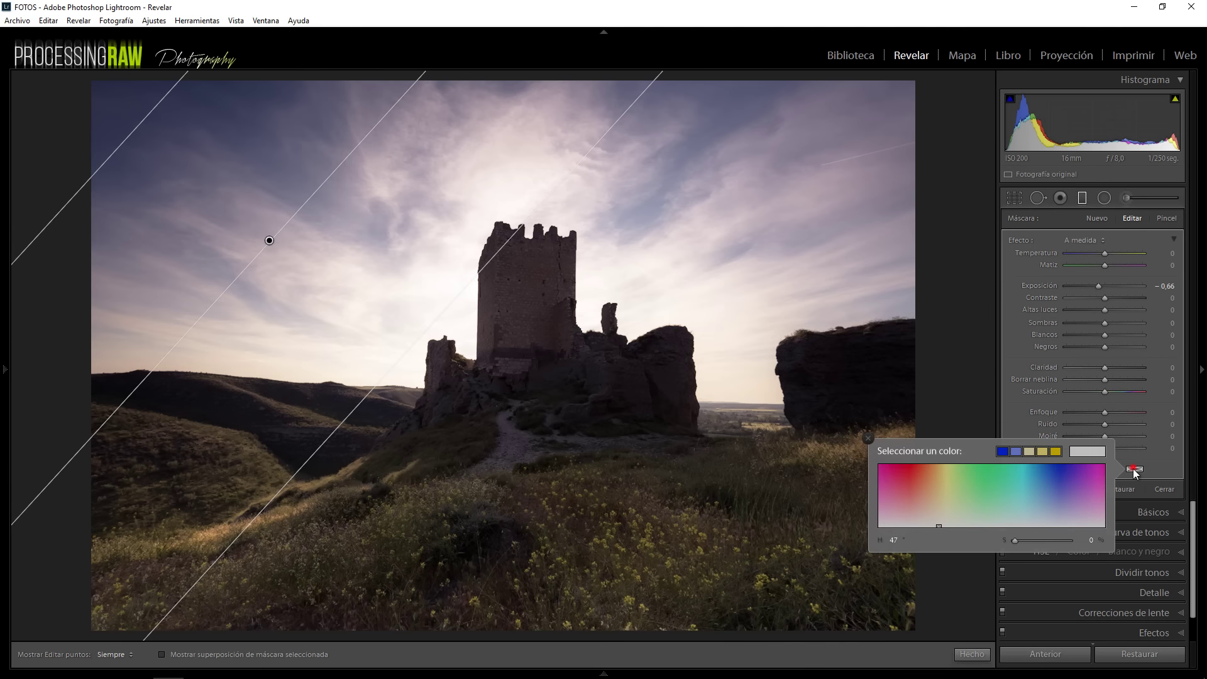
mouse_move(1053, 489)
left_mouse_down()
mouse_move(1029, 501)
mouse_move(1044, 511)
left_mouse_up()
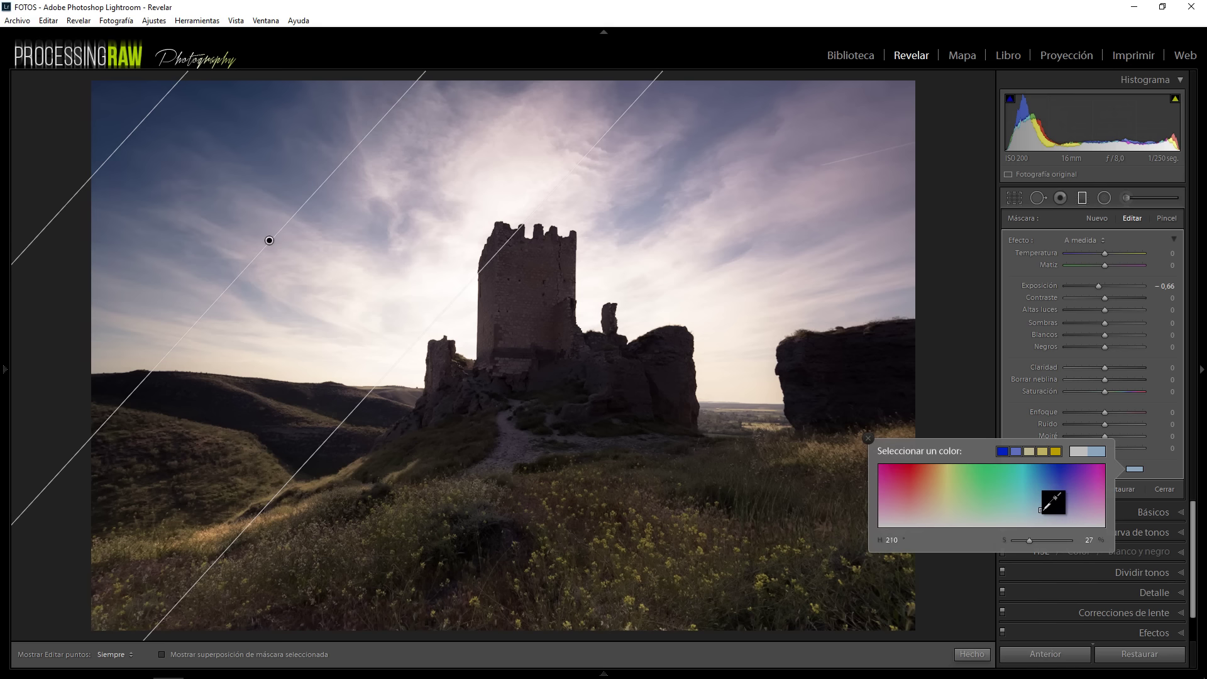
left_click_drag(1043, 510, 1045, 517)
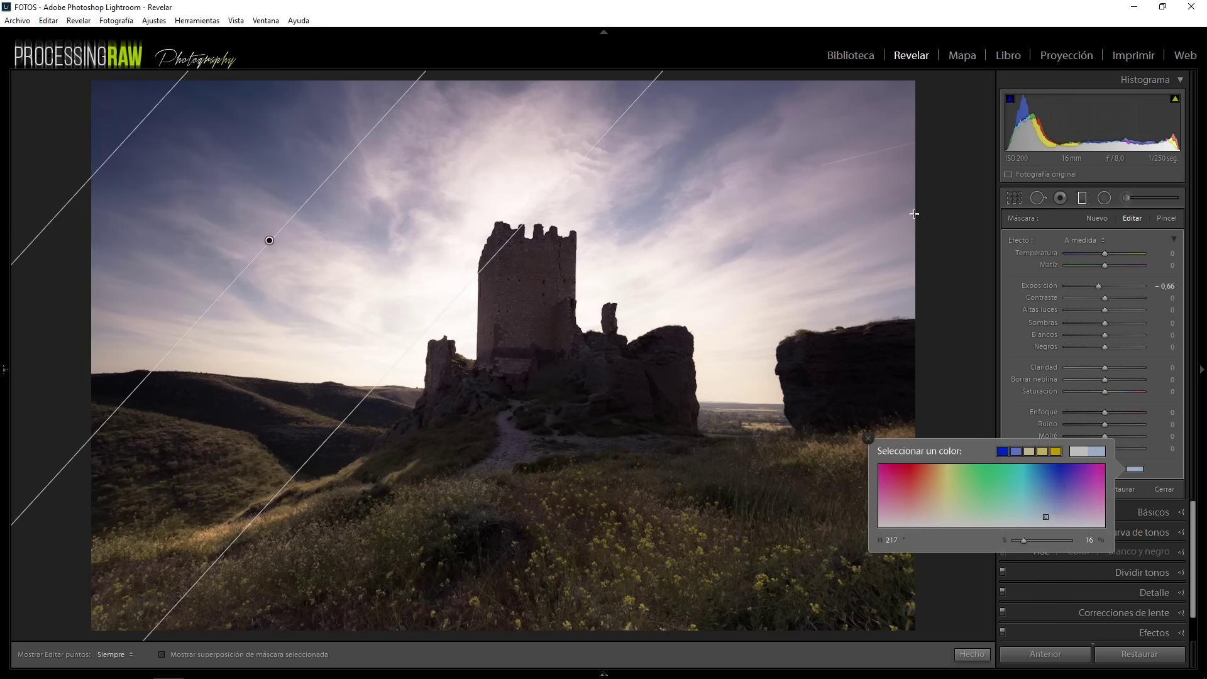
left_click(1084, 198)
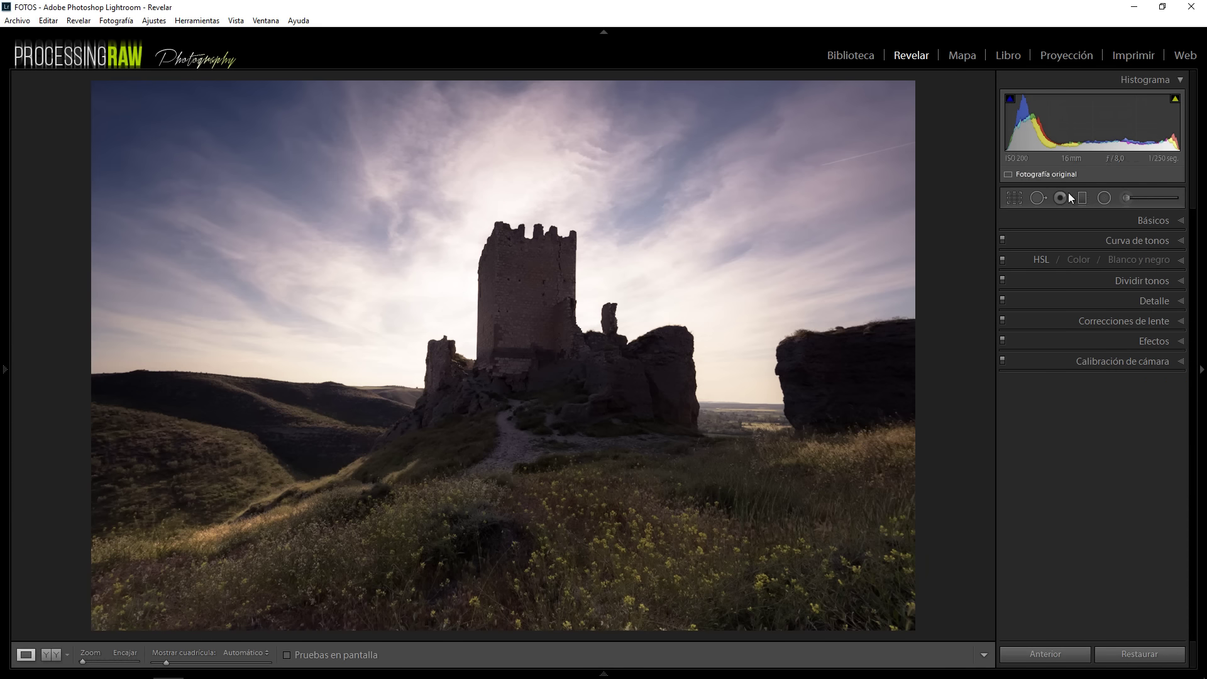
Step: Add a graduated filter from the upper-right sky with a faint purple tint
left_click(1082, 198)
left_click_drag(765, 197, 584, 451)
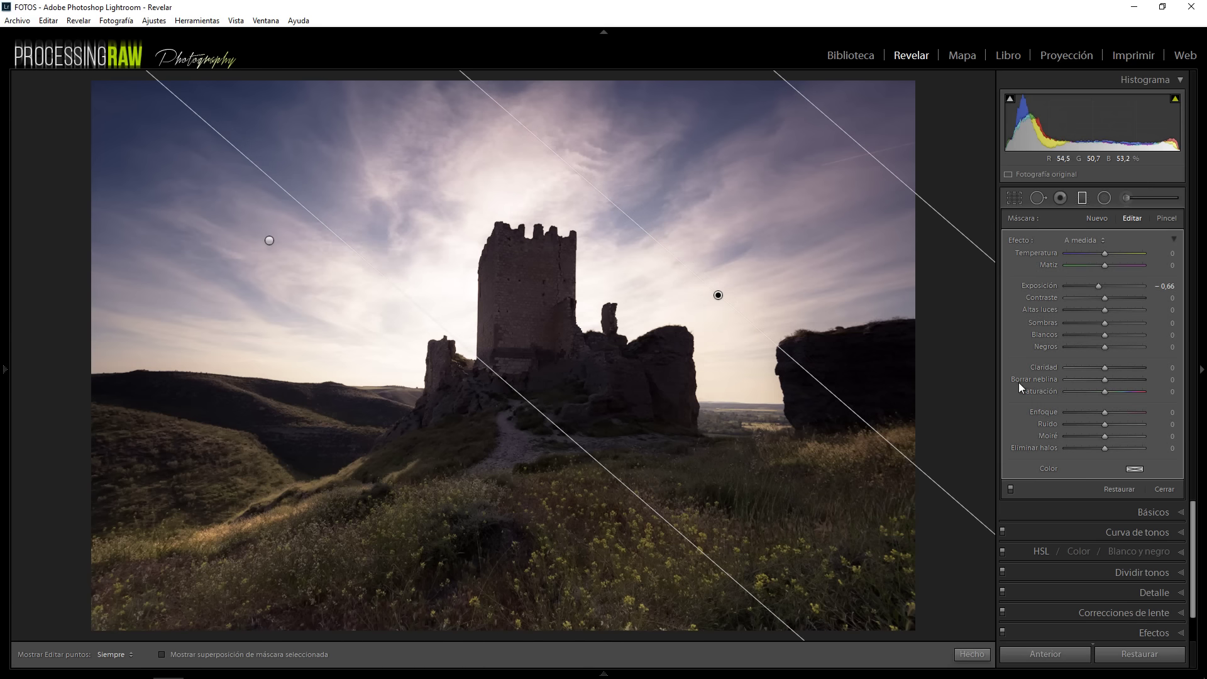
left_click(1135, 469)
left_click(1092, 487)
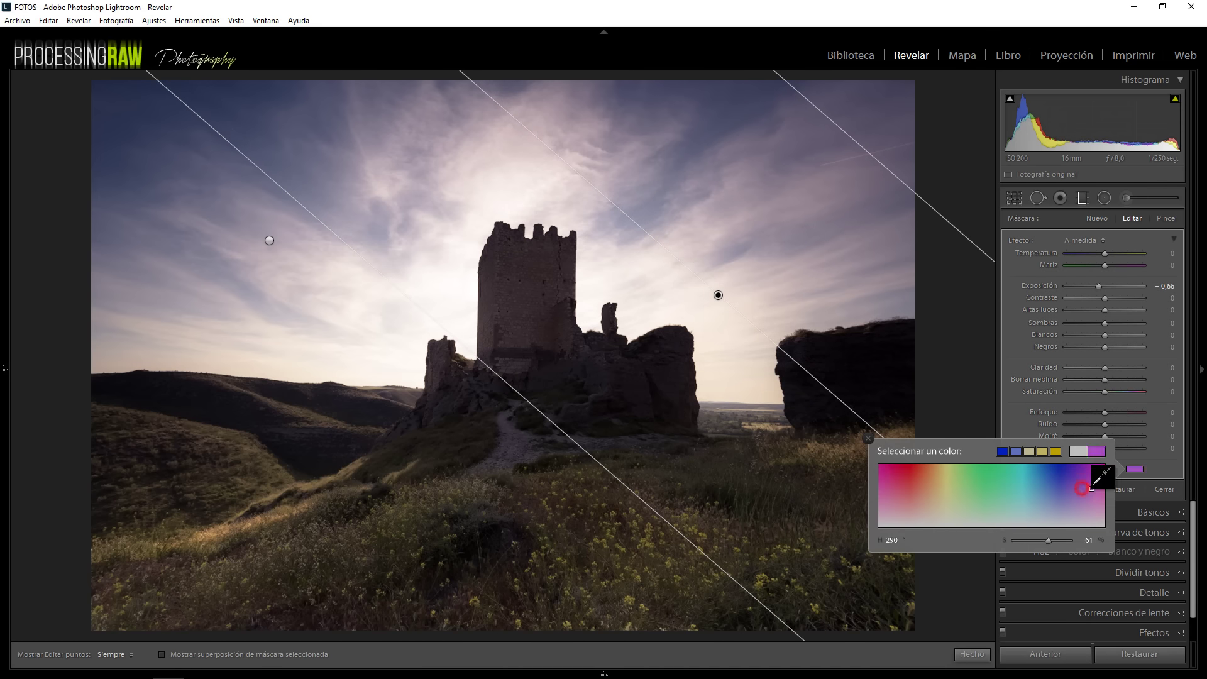
left_click_drag(1093, 486, 1093, 520)
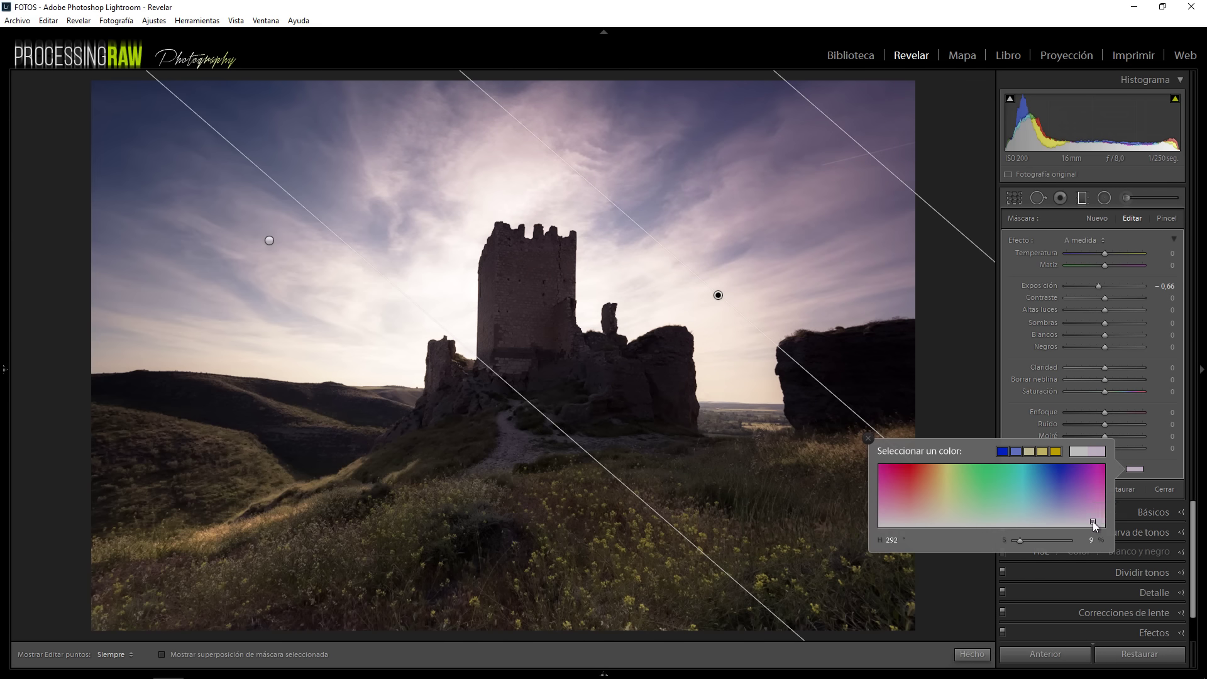
left_click(868, 439)
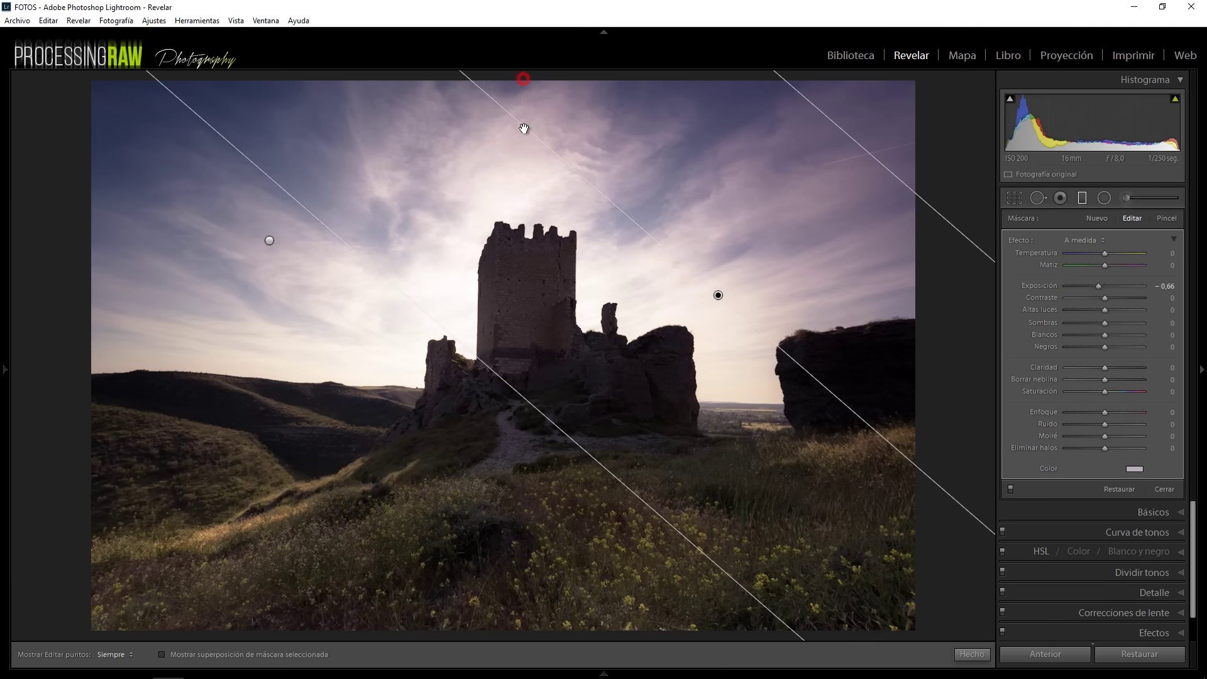
Step: Add a horizontal top-sky filter at Exposure −0.59, tinted violet (hue 276, saturation 6), then begin a bottom one
mouse_move(523, 80)
left_mouse_down()
mouse_move(519, 171)
mouse_move(520, 159)
left_mouse_up()
key("shift")
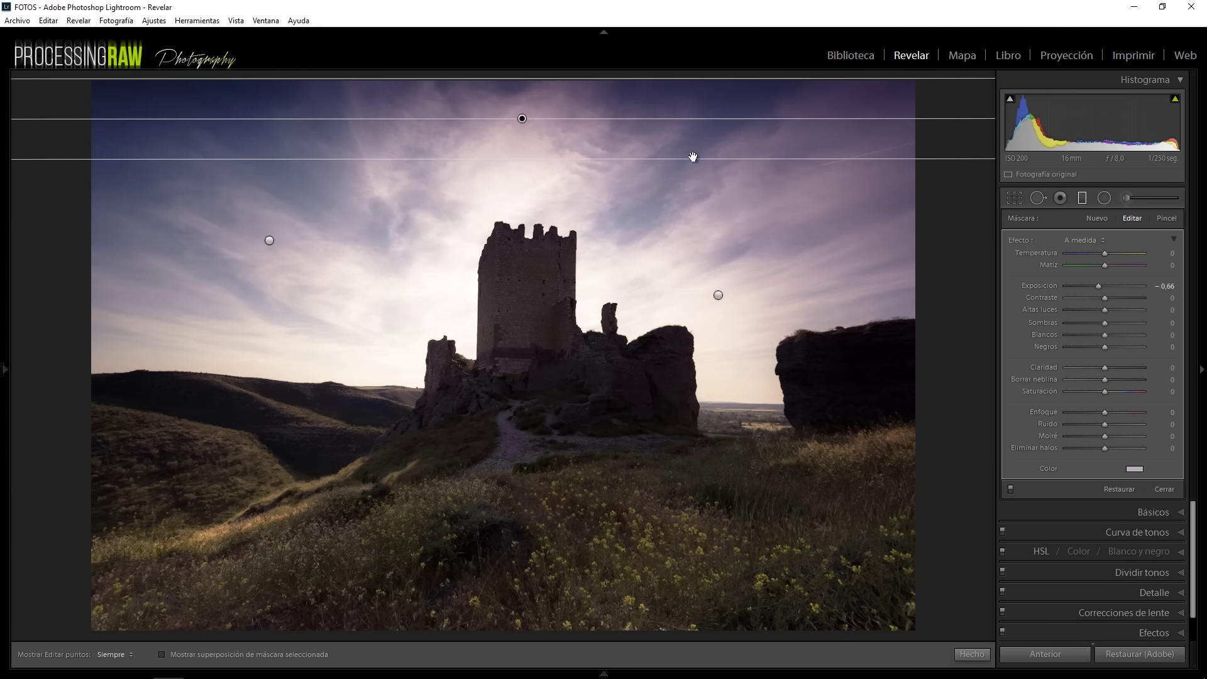
left_click(1098, 286)
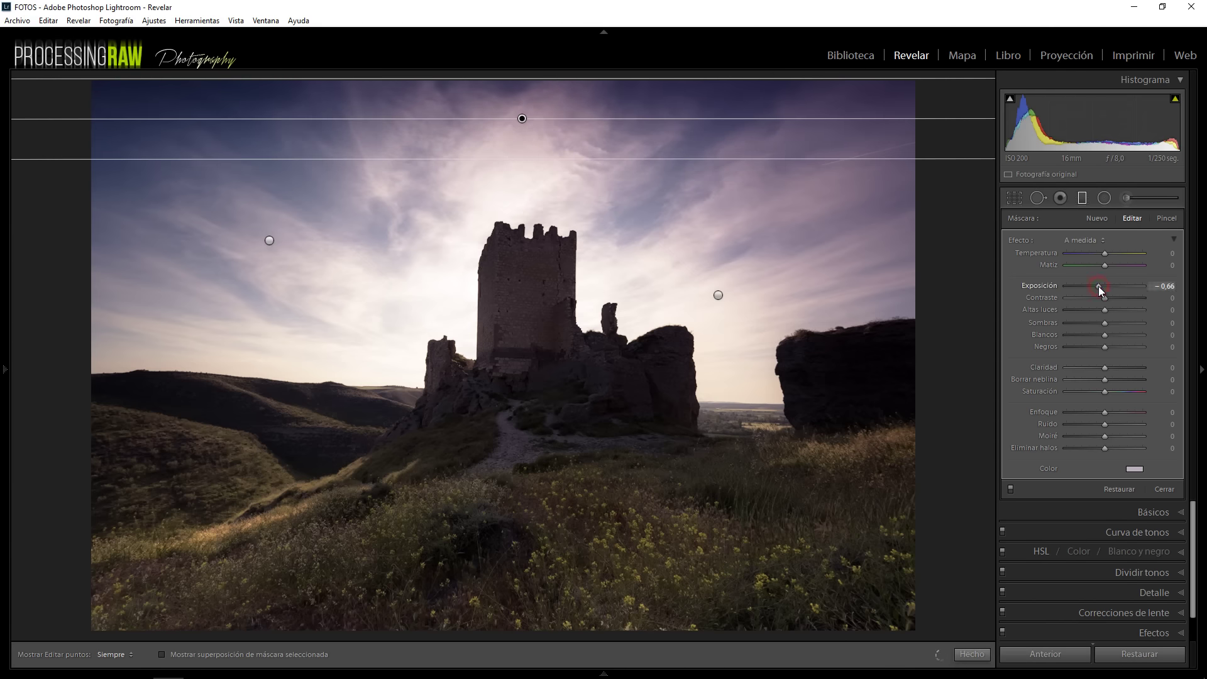
left_click(1134, 469)
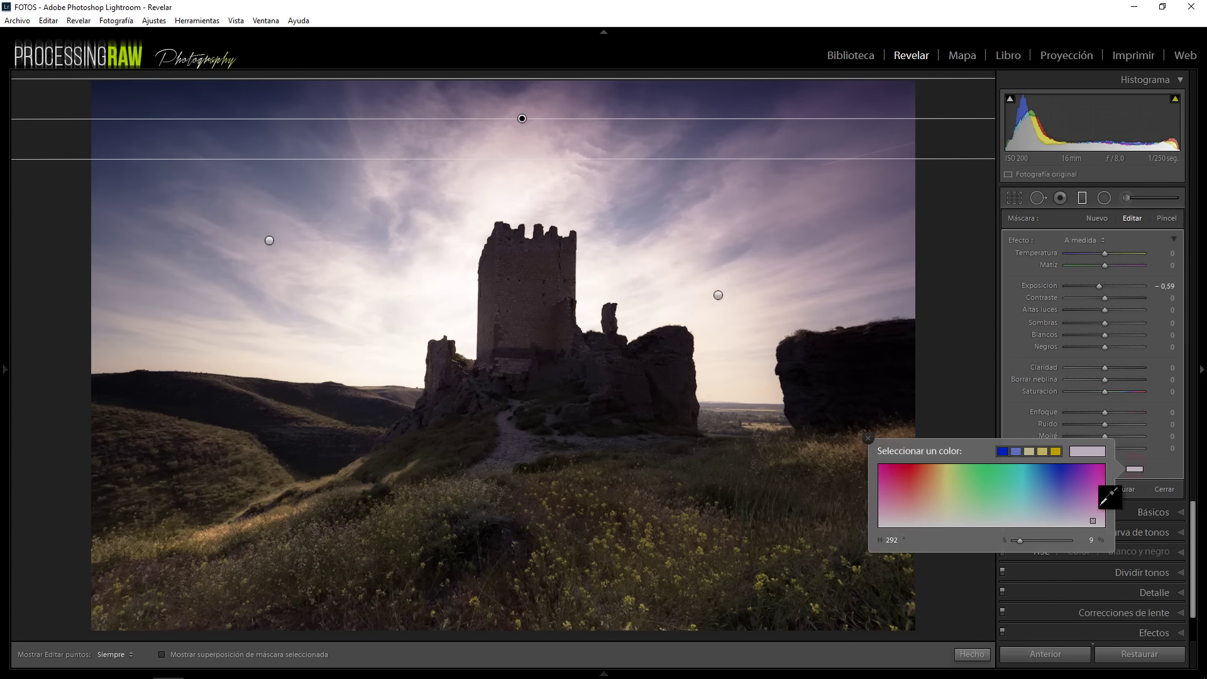
left_click_drag(1094, 522, 1082, 523)
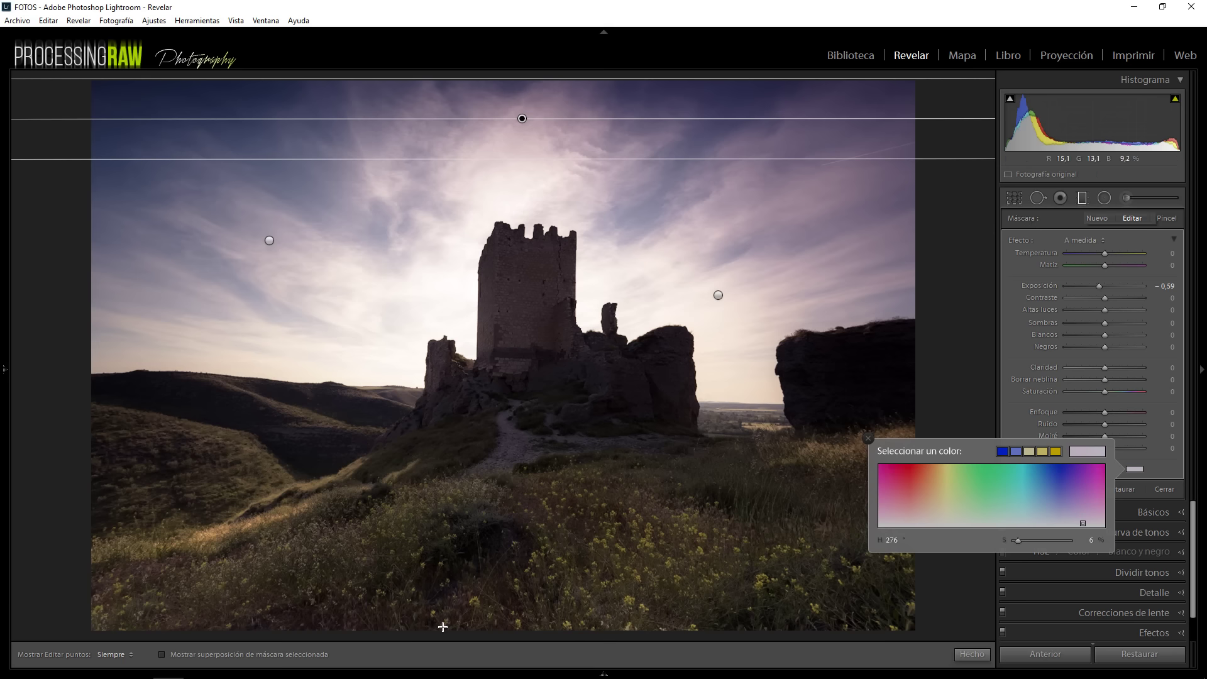
left_click_drag(480, 637, 478, 598)
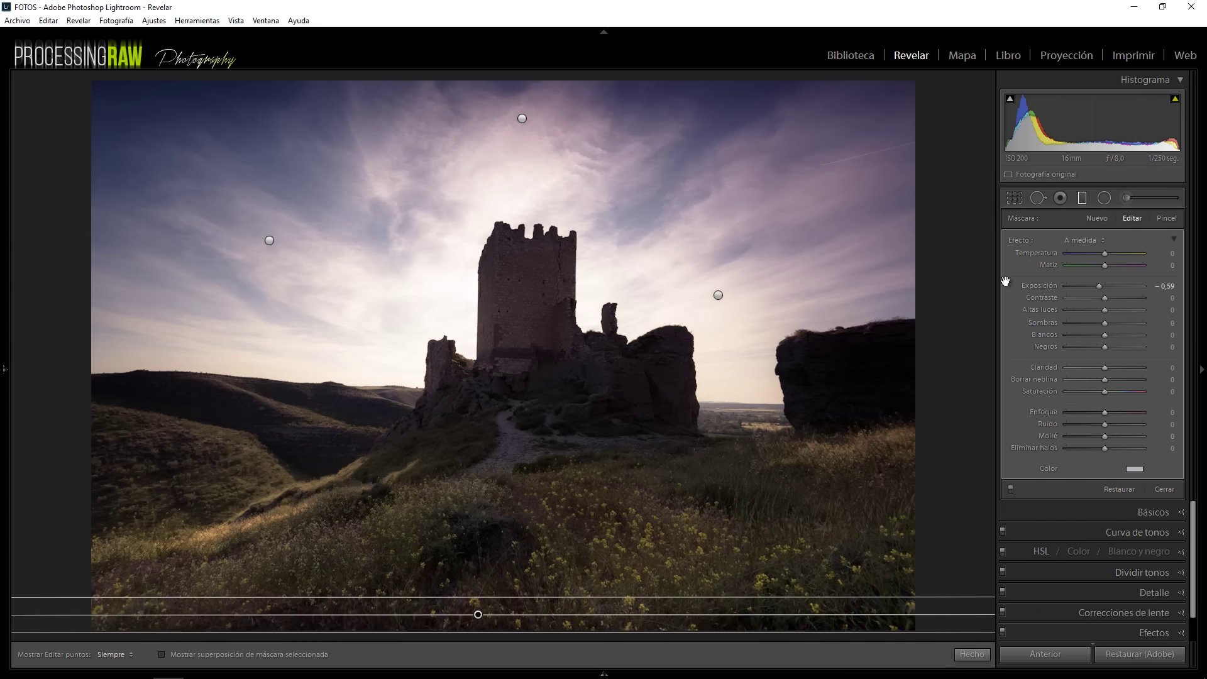
Step: Untint the bottom filter and add a tilted foreground filter: Exposure −0.33, Contrast 15, Clarity 34
left_click(1135, 469)
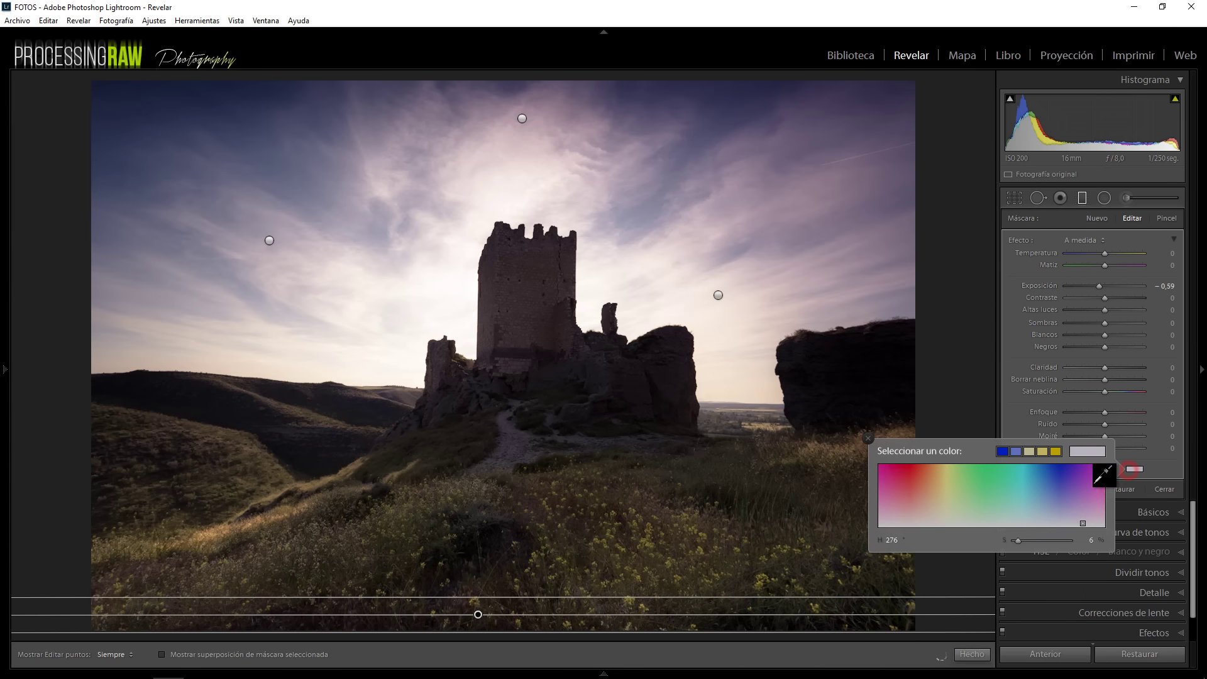
left_click_drag(1024, 546, 985, 546)
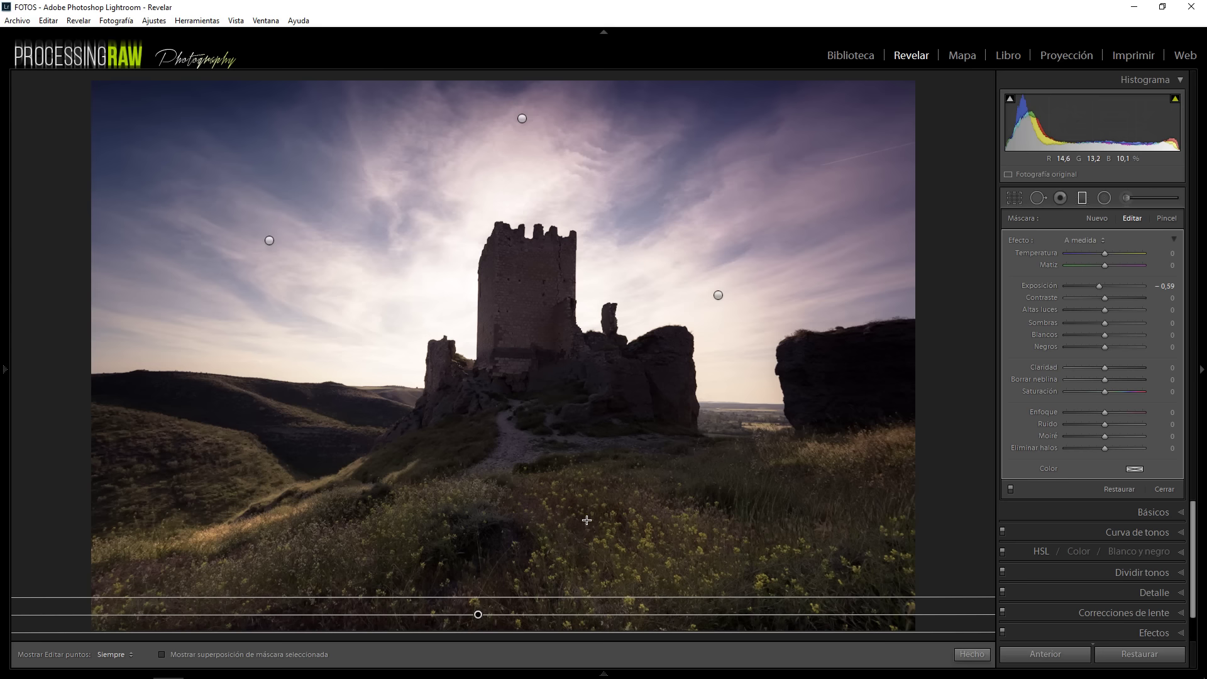
left_click_drag(586, 520, 572, 441)
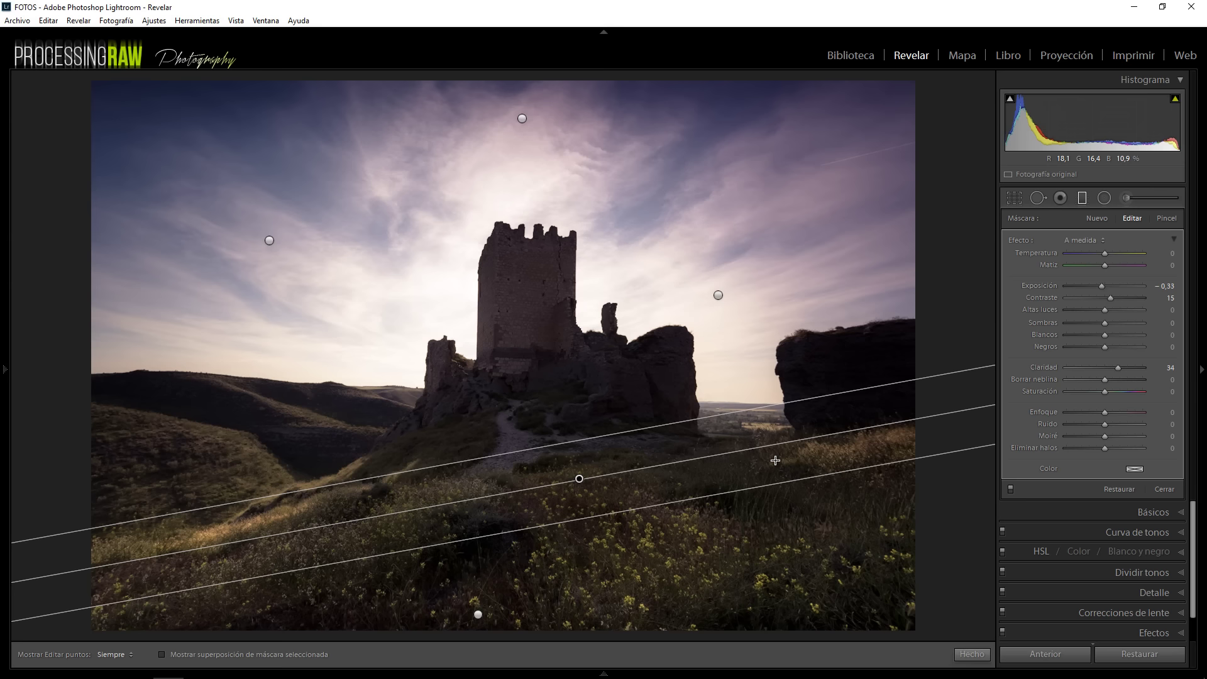
left_click(718, 295)
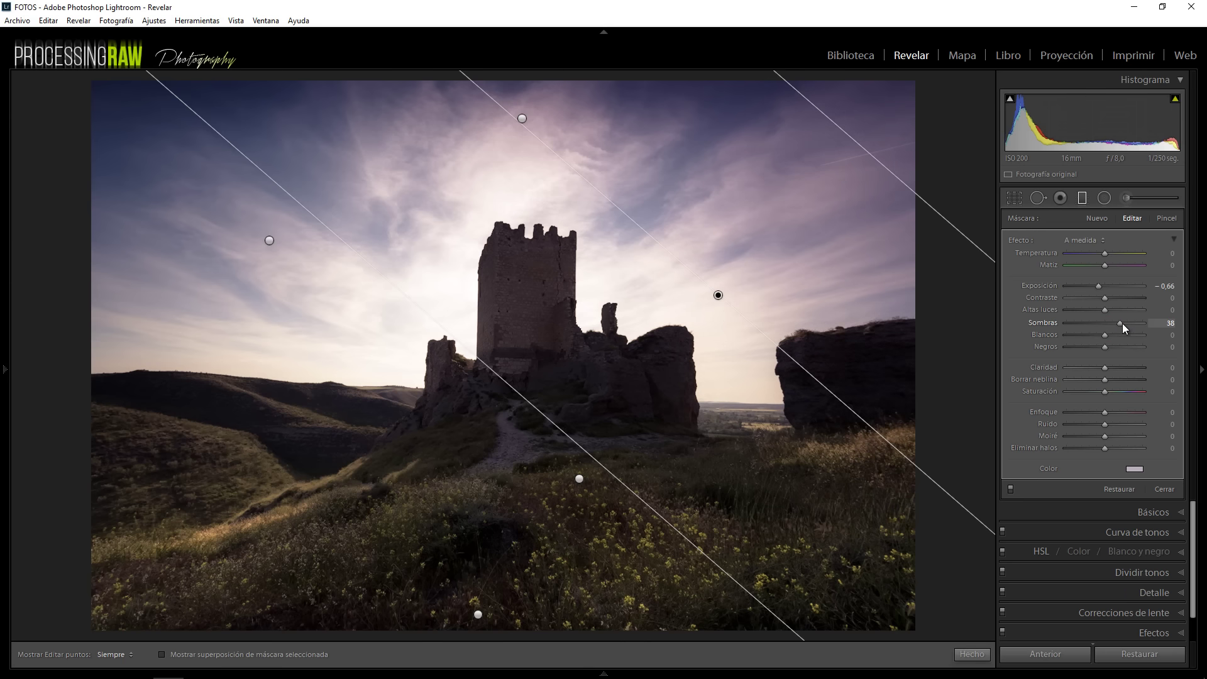
Step: Raise the upper-right filter's Shadows to 26 and set up an erasing brush with mask overlay shown
left_click_drag(1123, 325, 1127, 325)
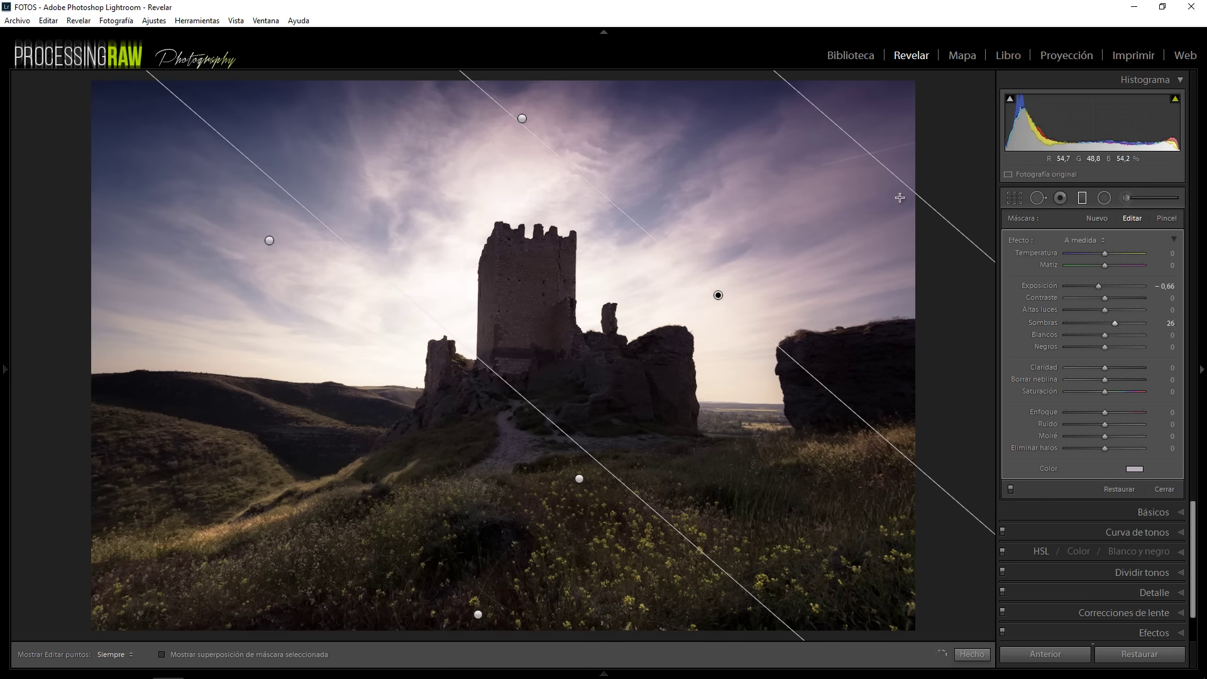
left_click(1167, 219)
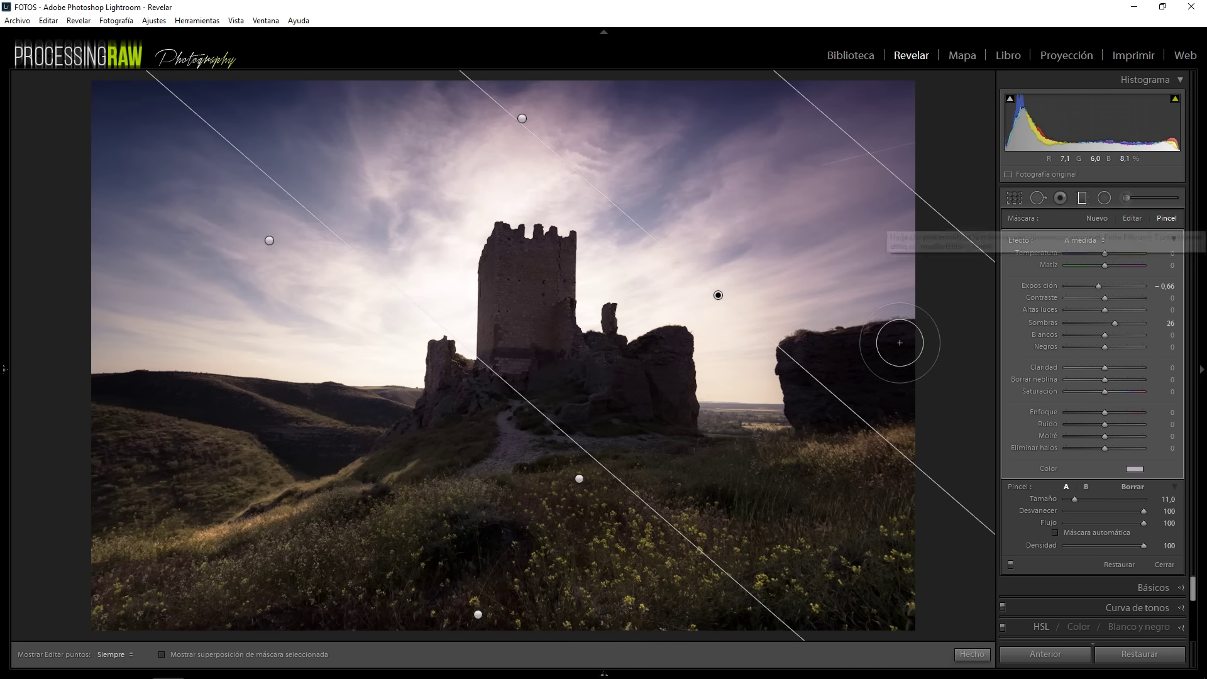
key("alt")
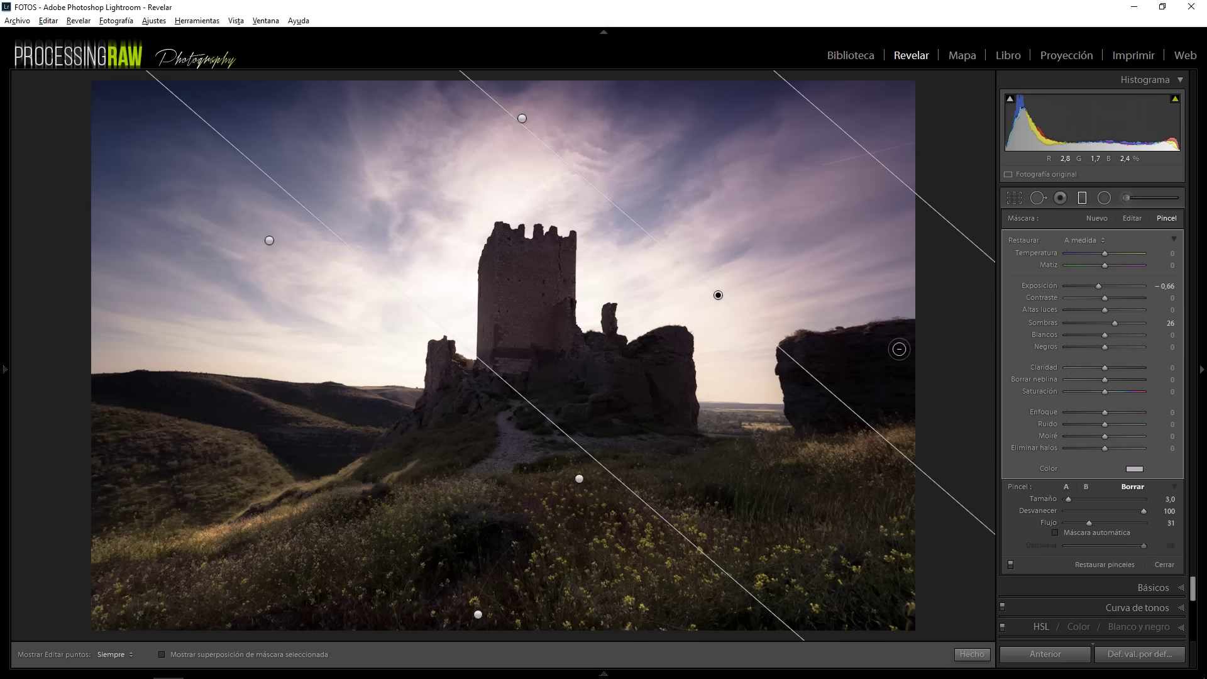
scroll(898, 352, "up", 2)
scroll(898, 359, "up", 2)
scroll(898, 363, "up", 2)
key("h")
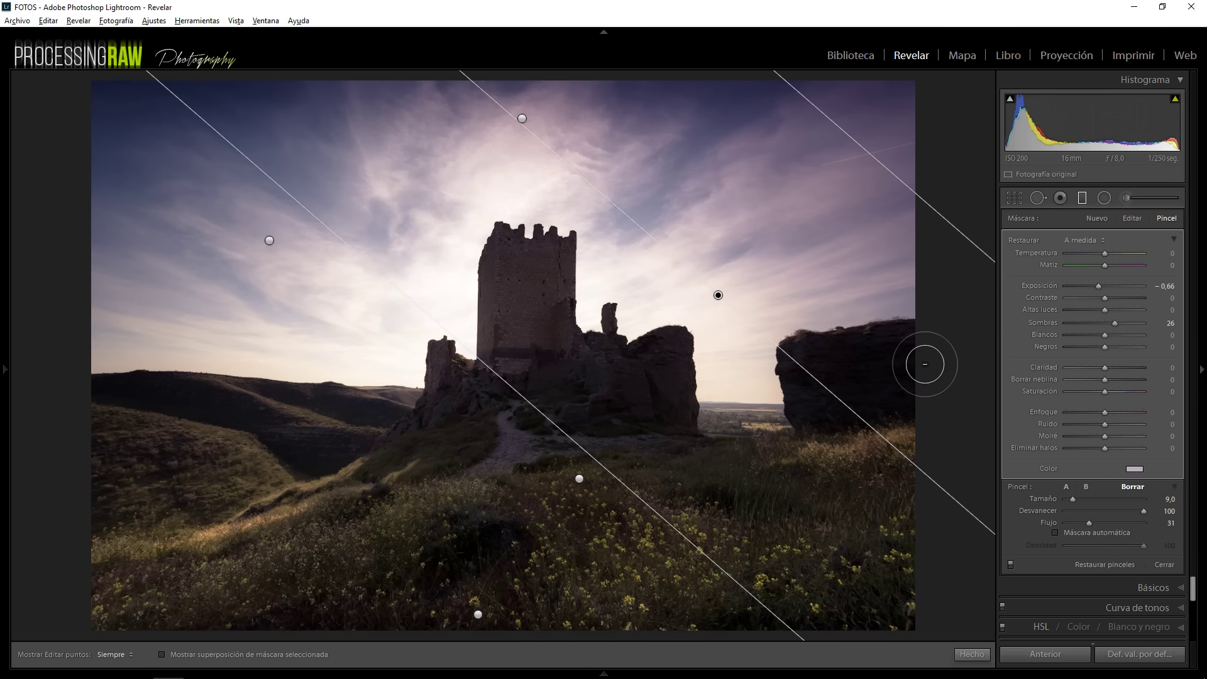
left_click(925, 364)
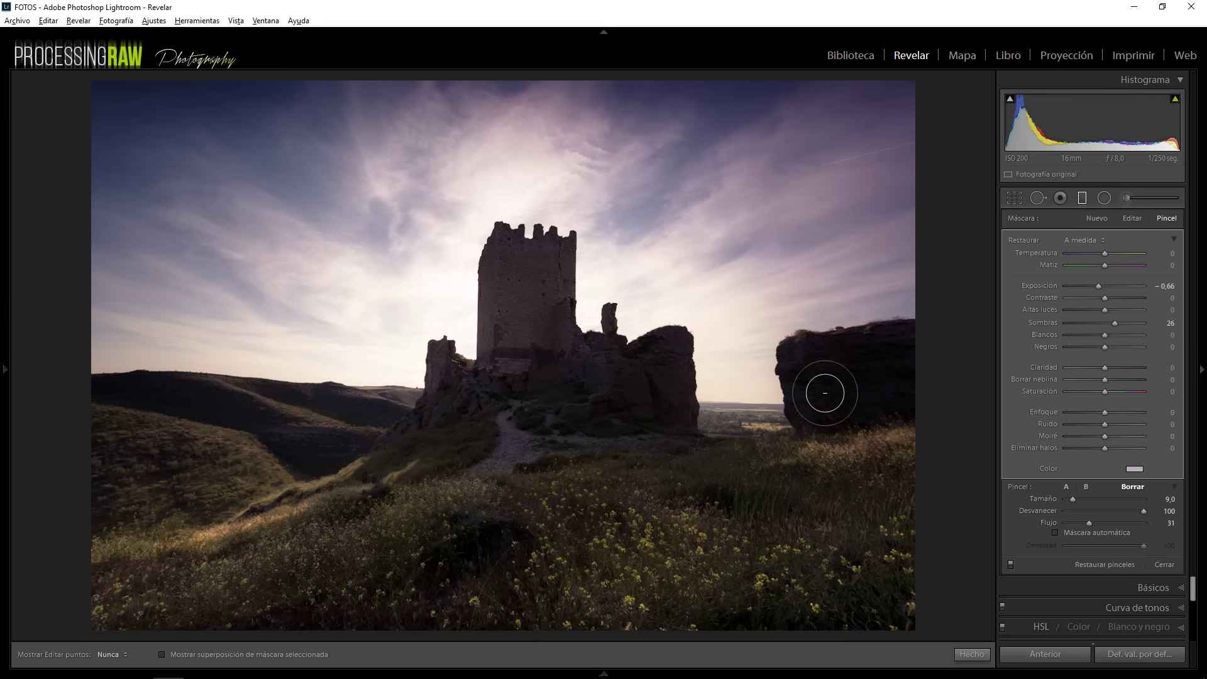
key("h")
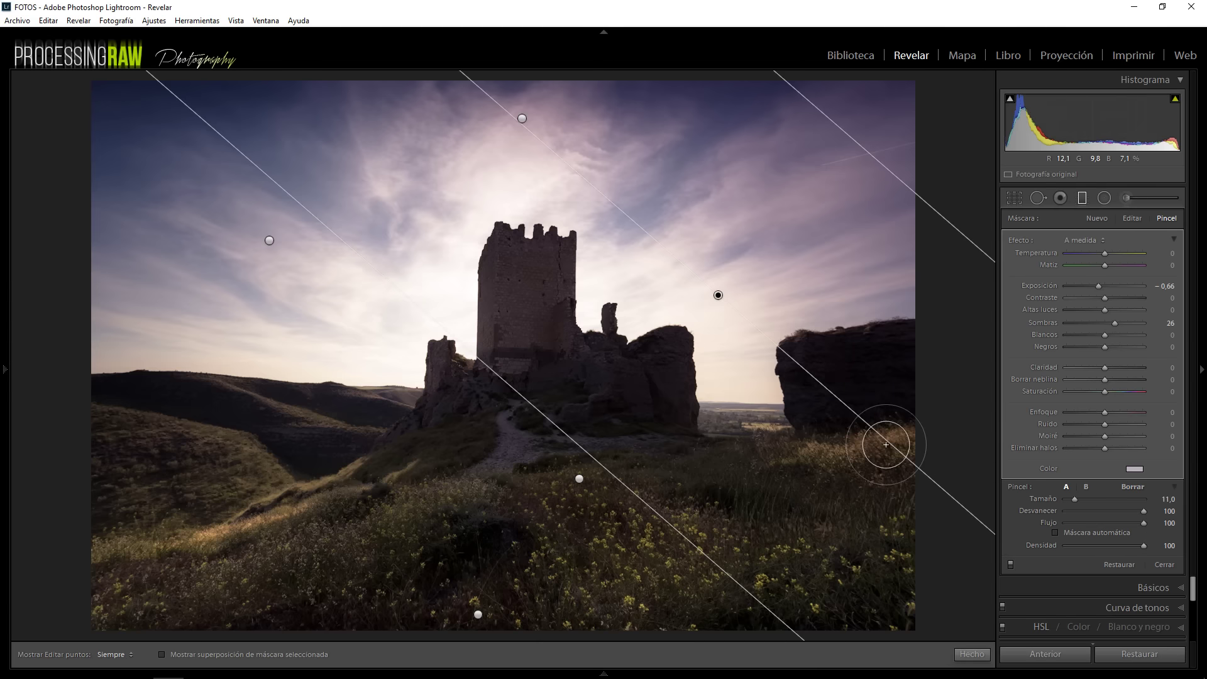
key("o")
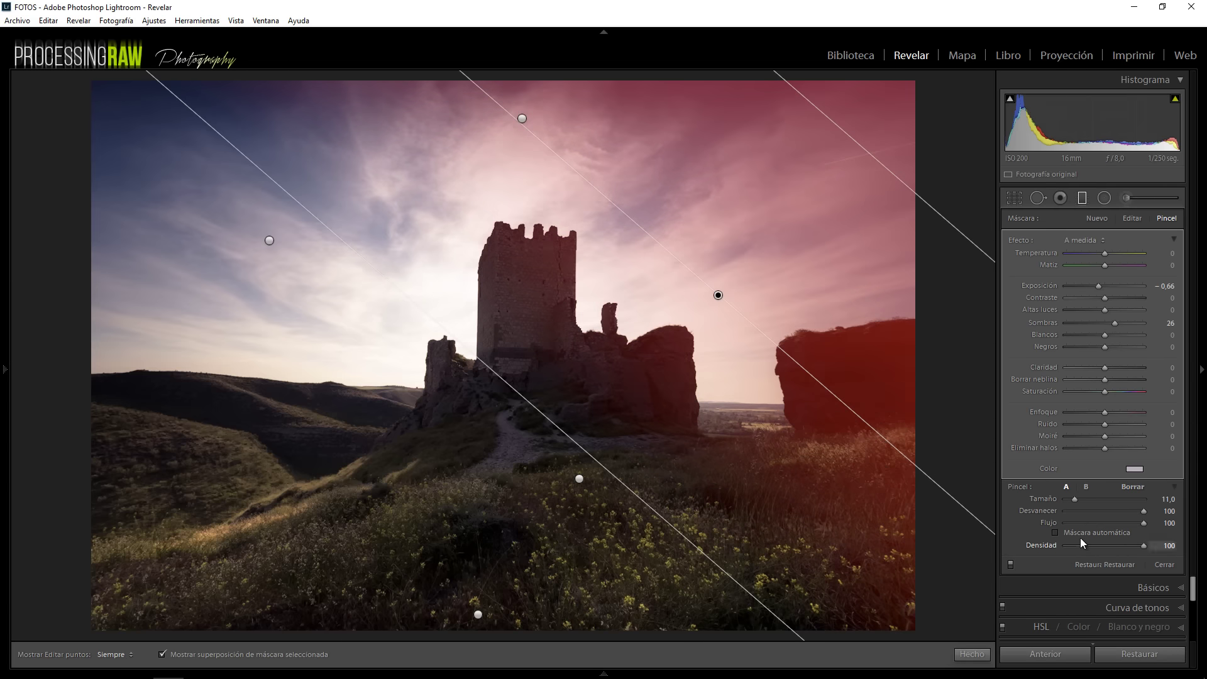
Step: Erase the filter mask from the right-hand rock at Flow 48, then hide the overlay
key("alt")
key("h")
mouse_move(809, 385)
left_mouse_down()
mouse_move(855, 410)
mouse_move(817, 414)
mouse_move(809, 385)
mouse_move(824, 364)
mouse_move(909, 350)
mouse_move(889, 346)
mouse_move(916, 404)
mouse_move(828, 390)
mouse_move(813, 365)
left_mouse_up()
key("h")
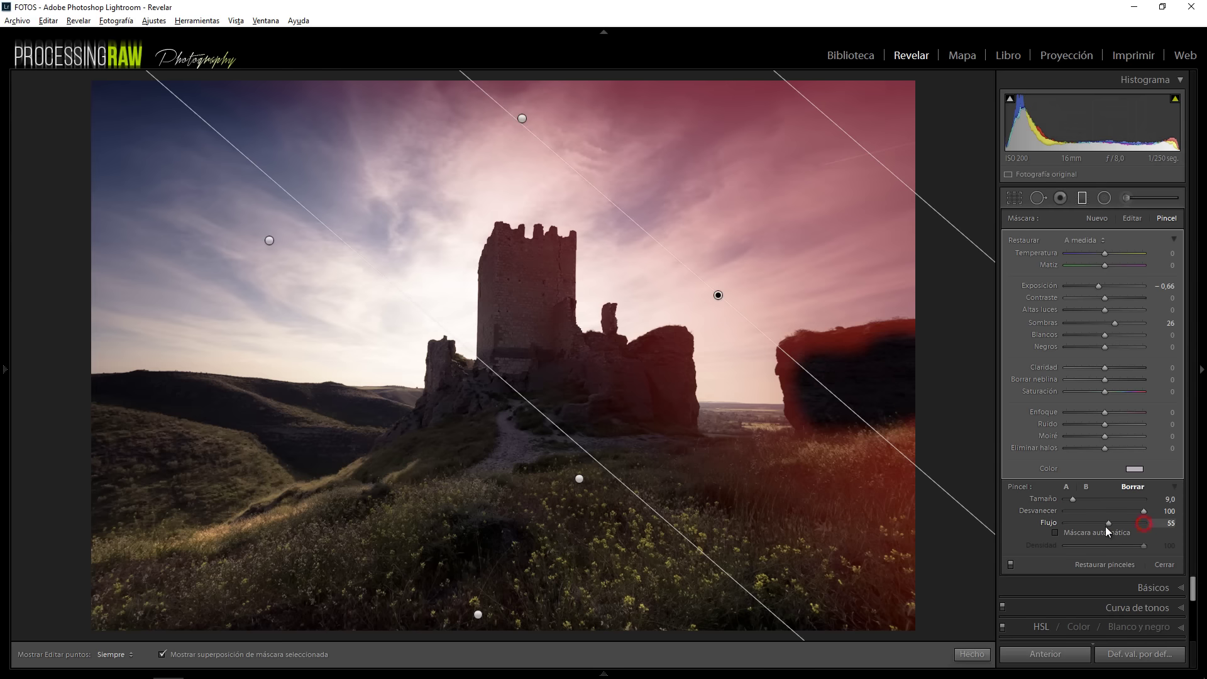
left_click_drag(1105, 526, 1103, 526)
key("h")
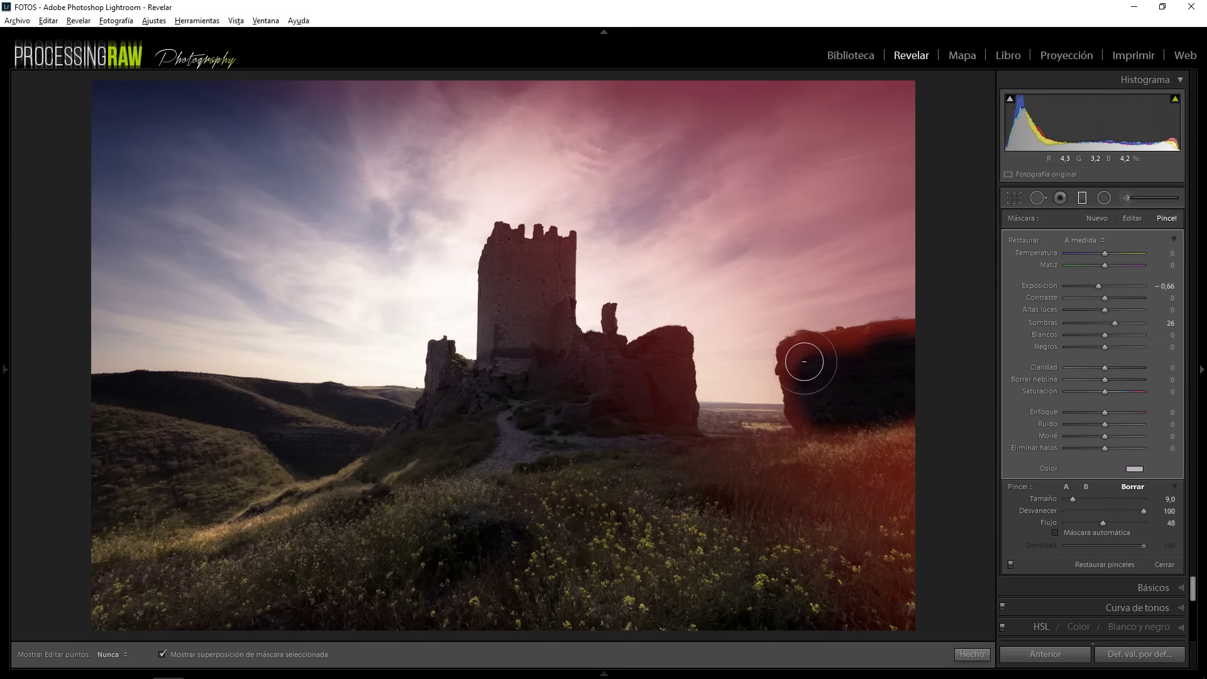
key("h")
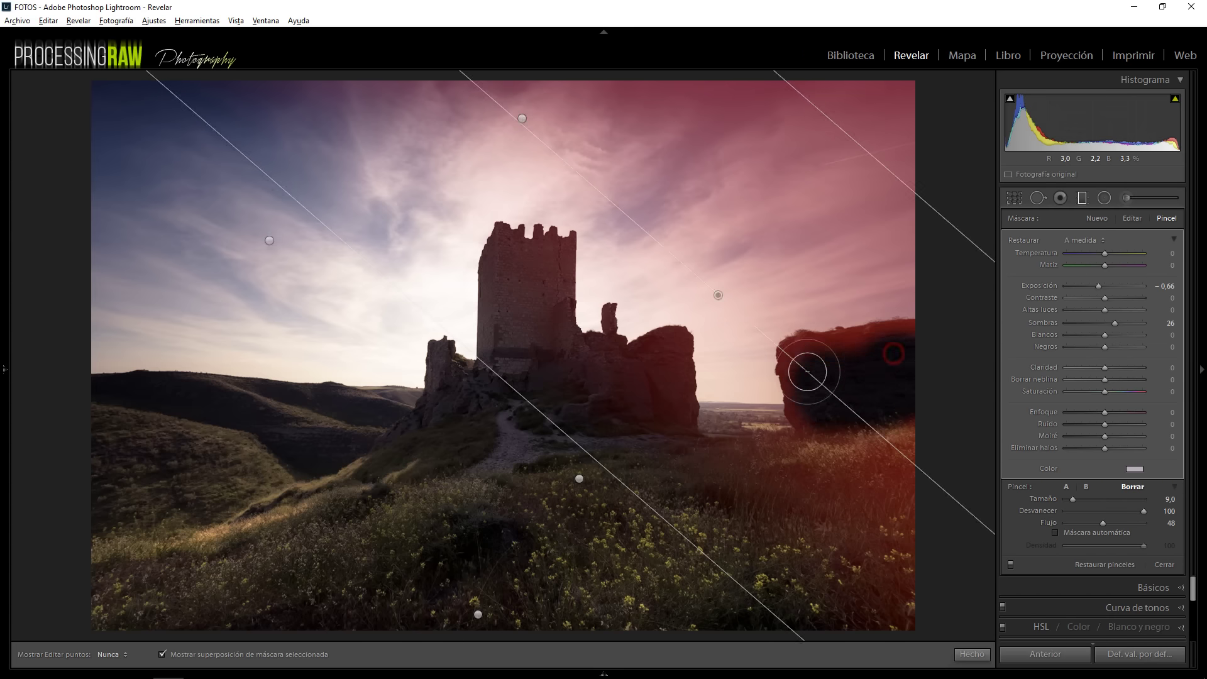
key("h")
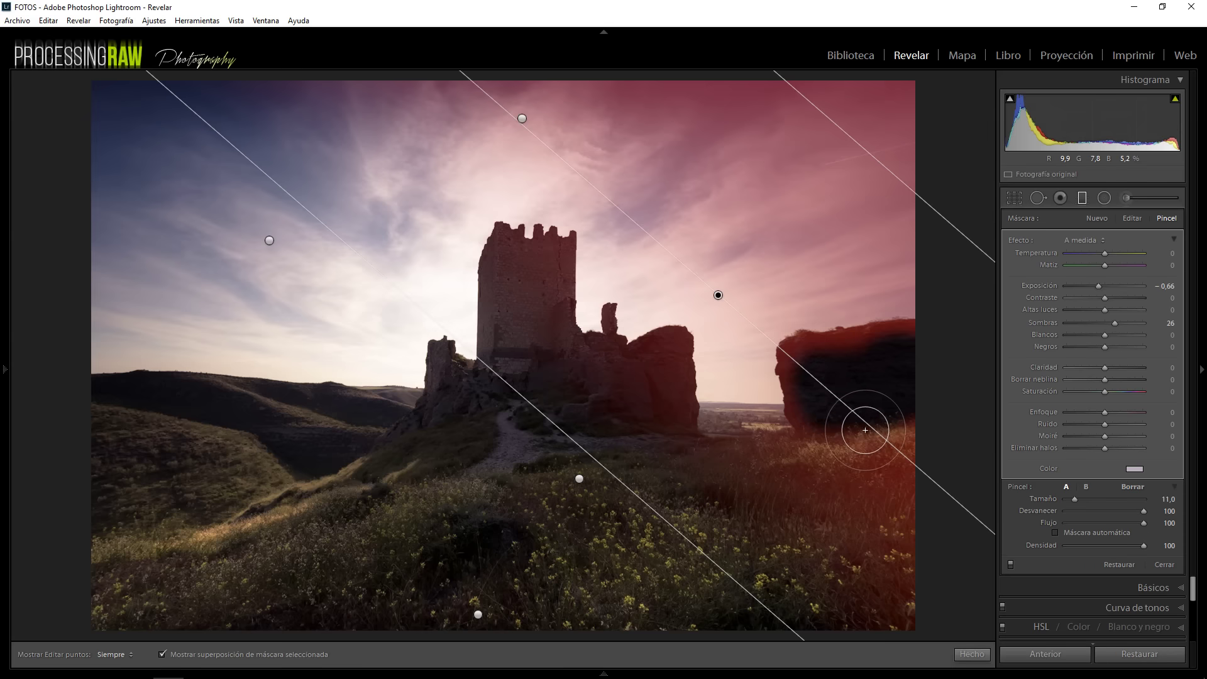
key("o")
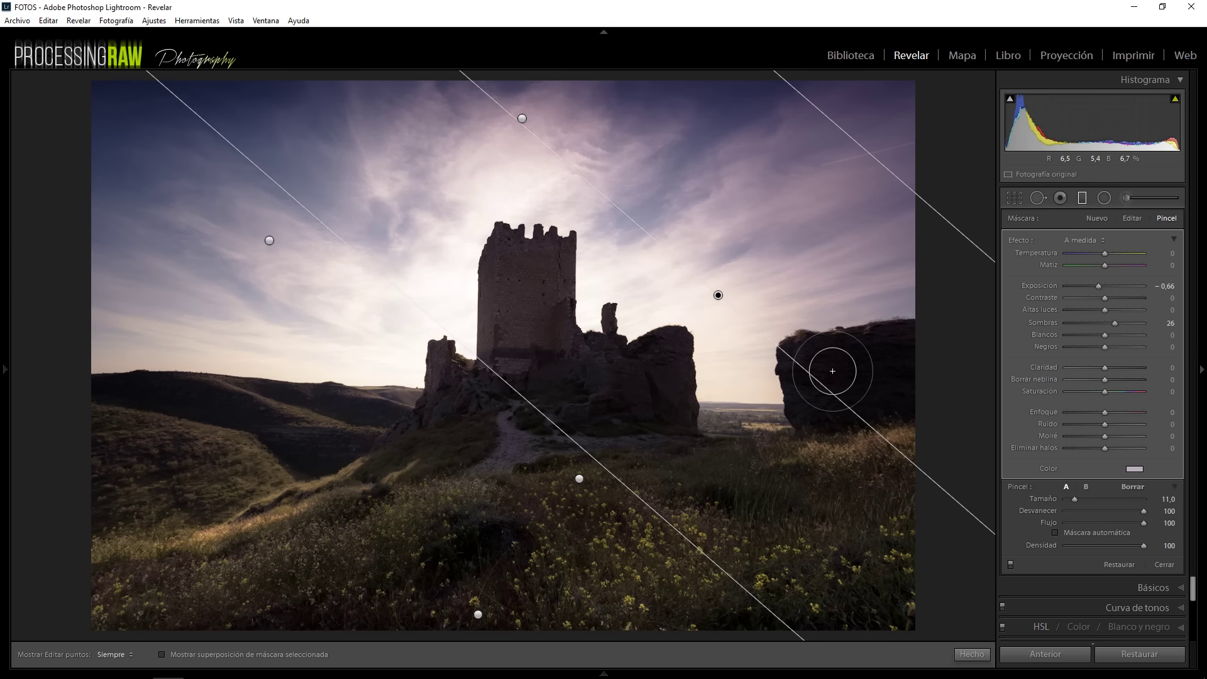
Step: Set a new radial filter to Exposure 0.20, Clarity −15, Dehaze −13 and a tan tint
left_click(1105, 203)
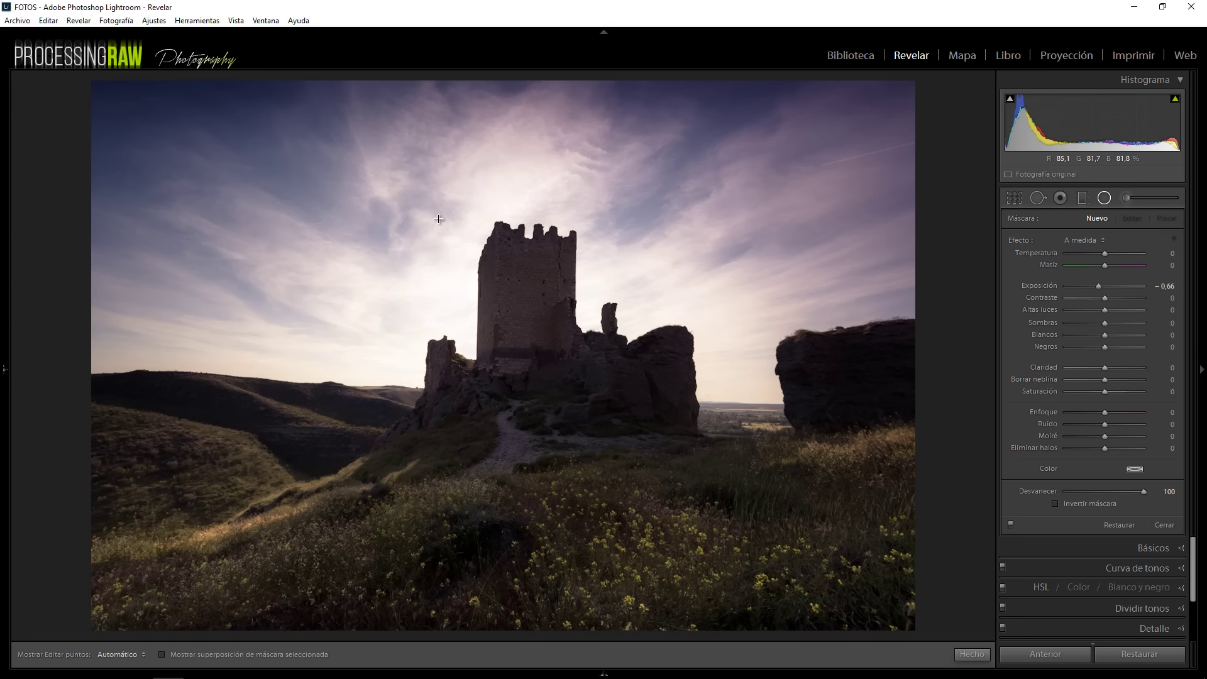
double_click(1100, 287)
left_click_drag(1104, 381, 1100, 368)
left_click(1105, 287)
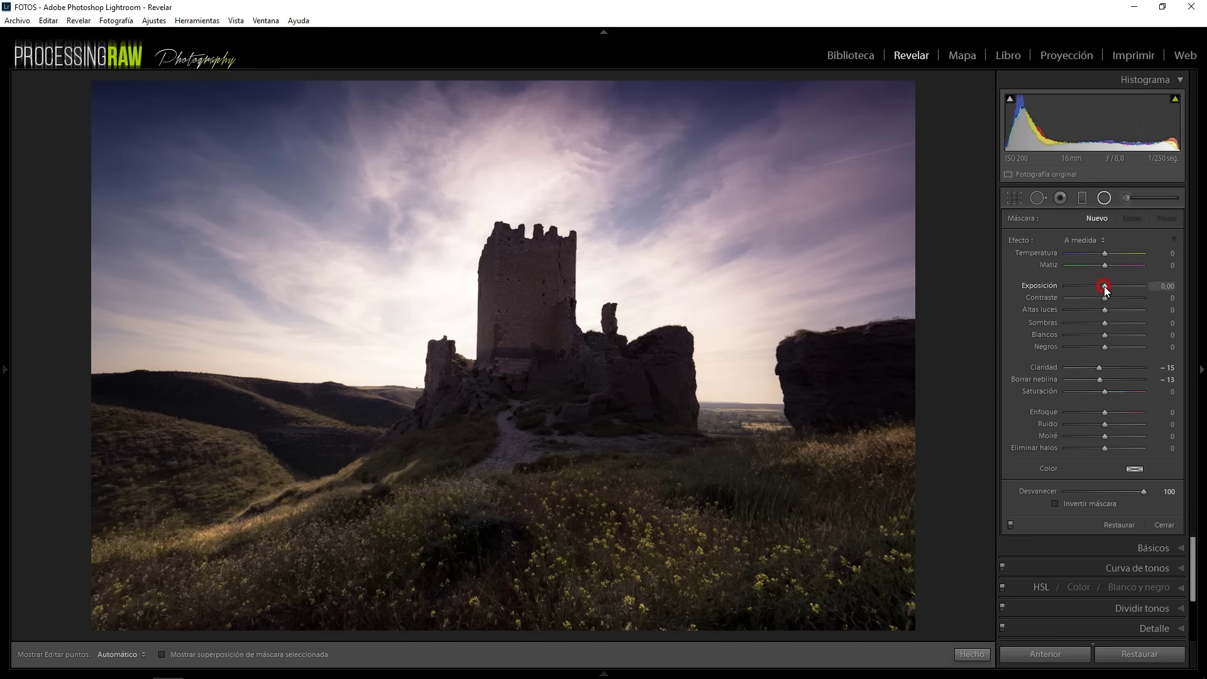
mouse_move(1132, 470)
left_mouse_down()
mouse_move(987, 466)
mouse_move(942, 487)
left_mouse_up()
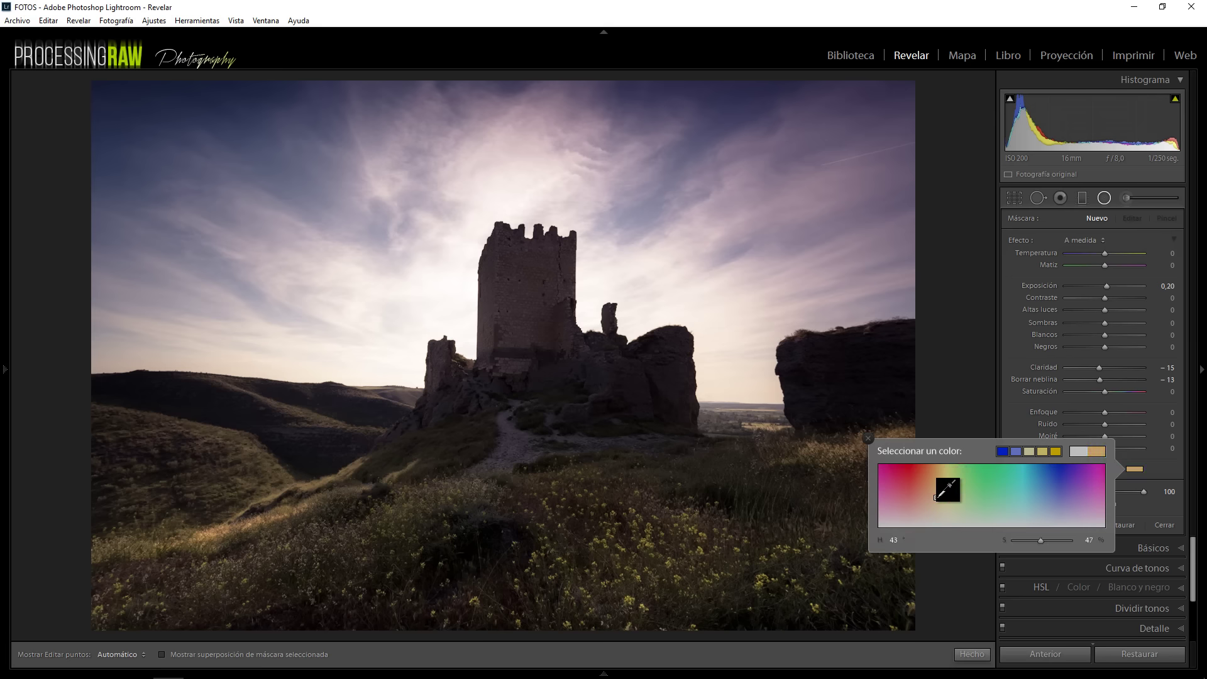
left_click(872, 441)
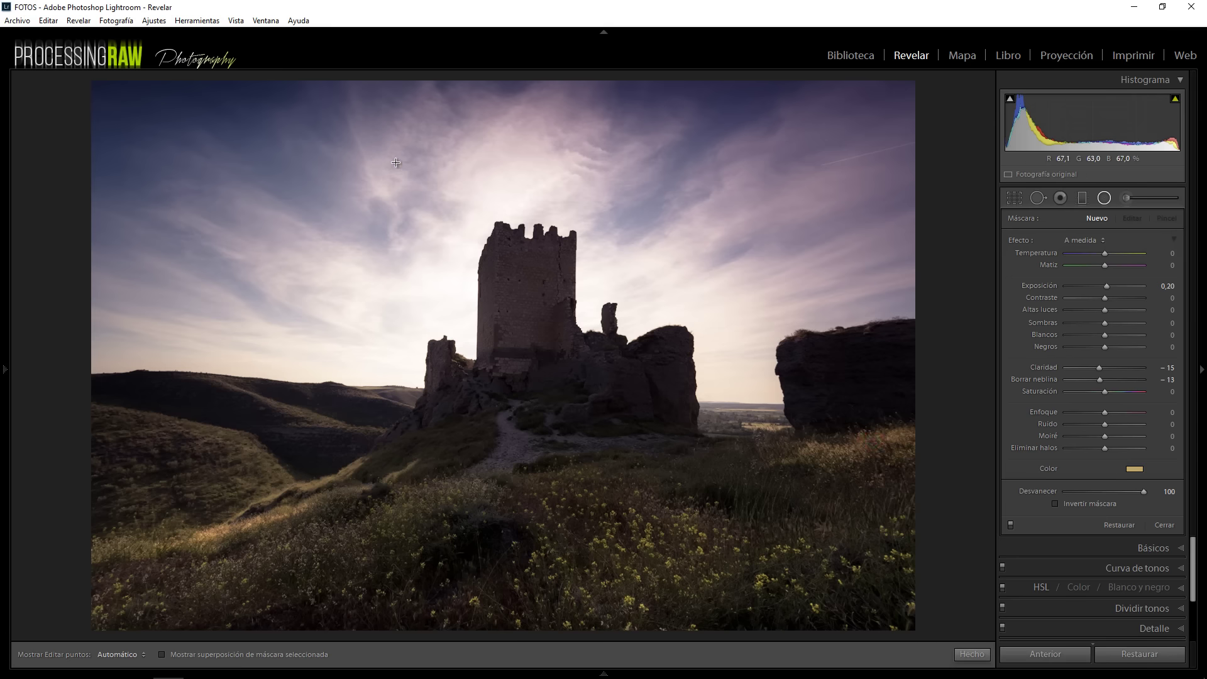
Step: Draw the radial ellipse around the castle, invert its mask, and fine-tune its position
left_click_drag(385, 157, 586, 406)
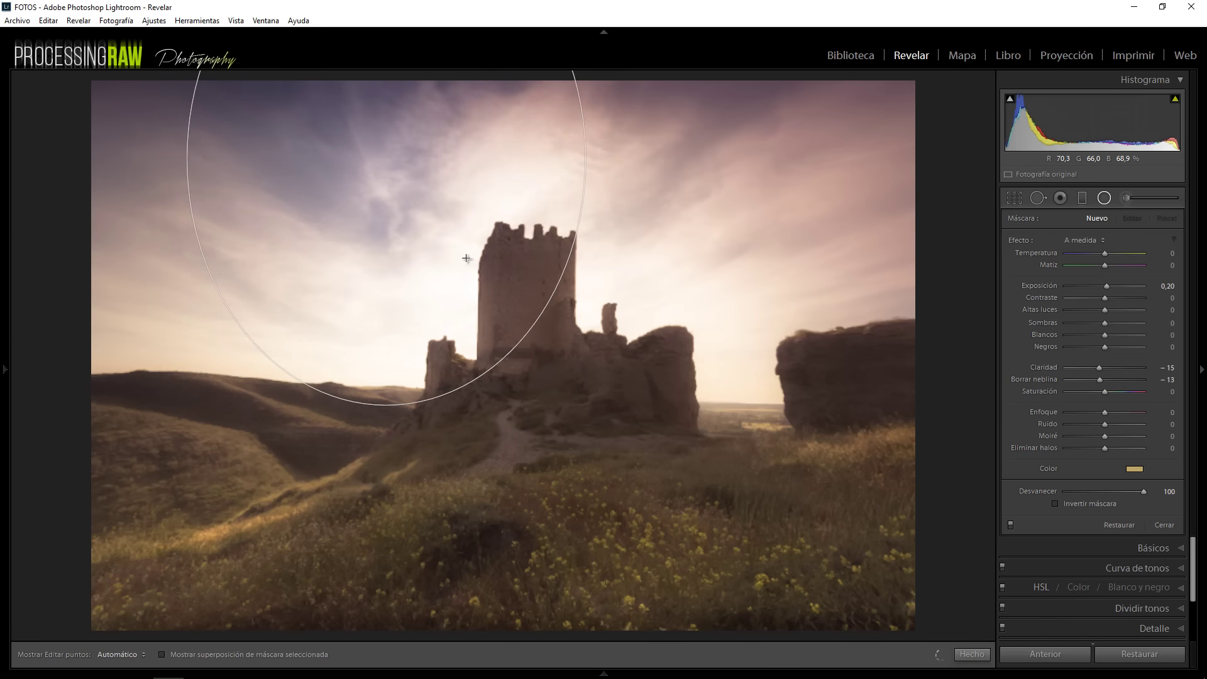
left_click_drag(388, 162, 525, 352)
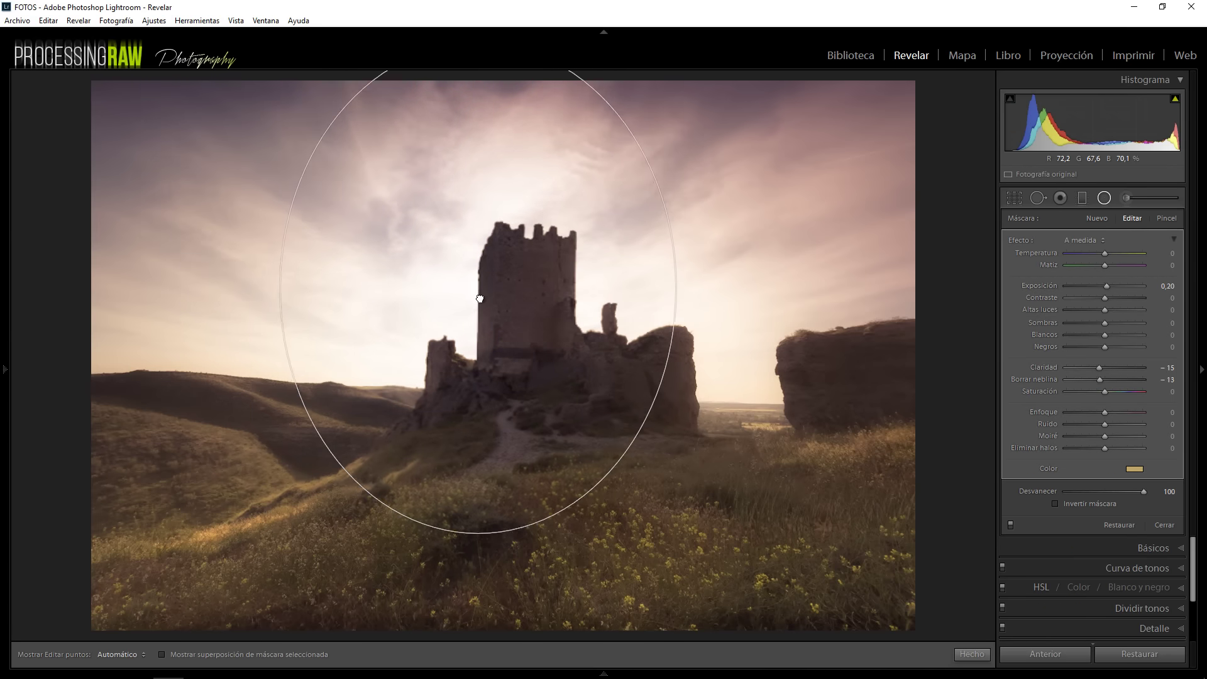
left_click(1055, 504)
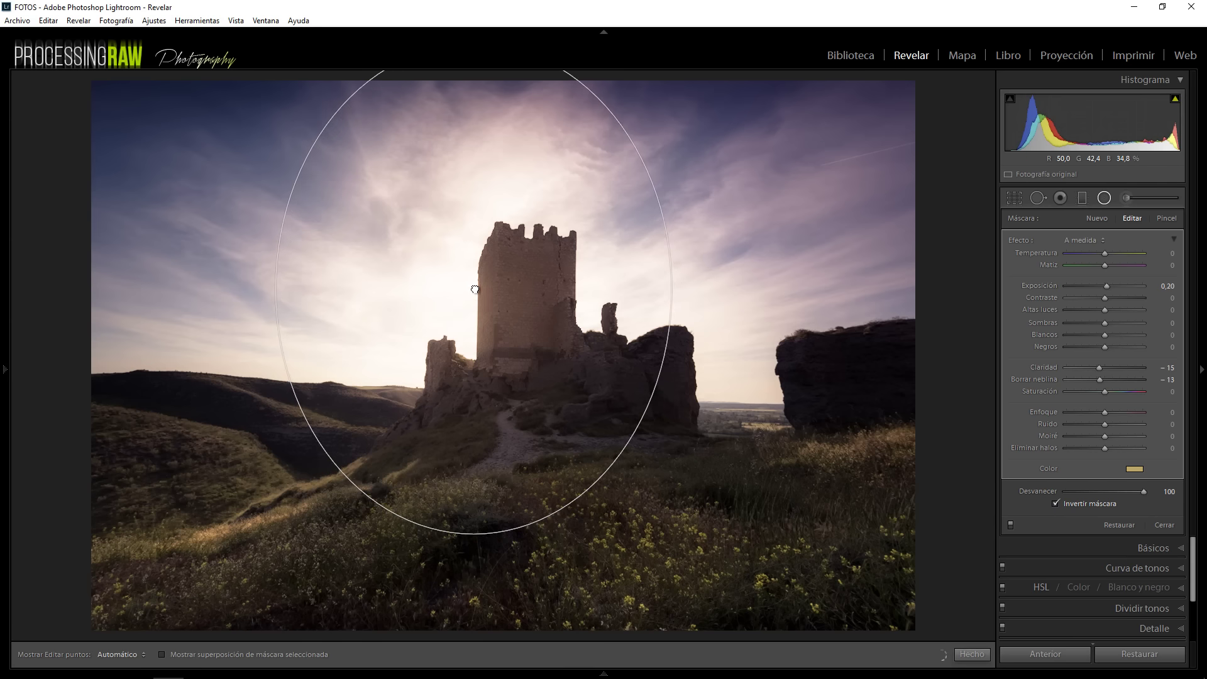
left_click_drag(478, 299, 474, 286)
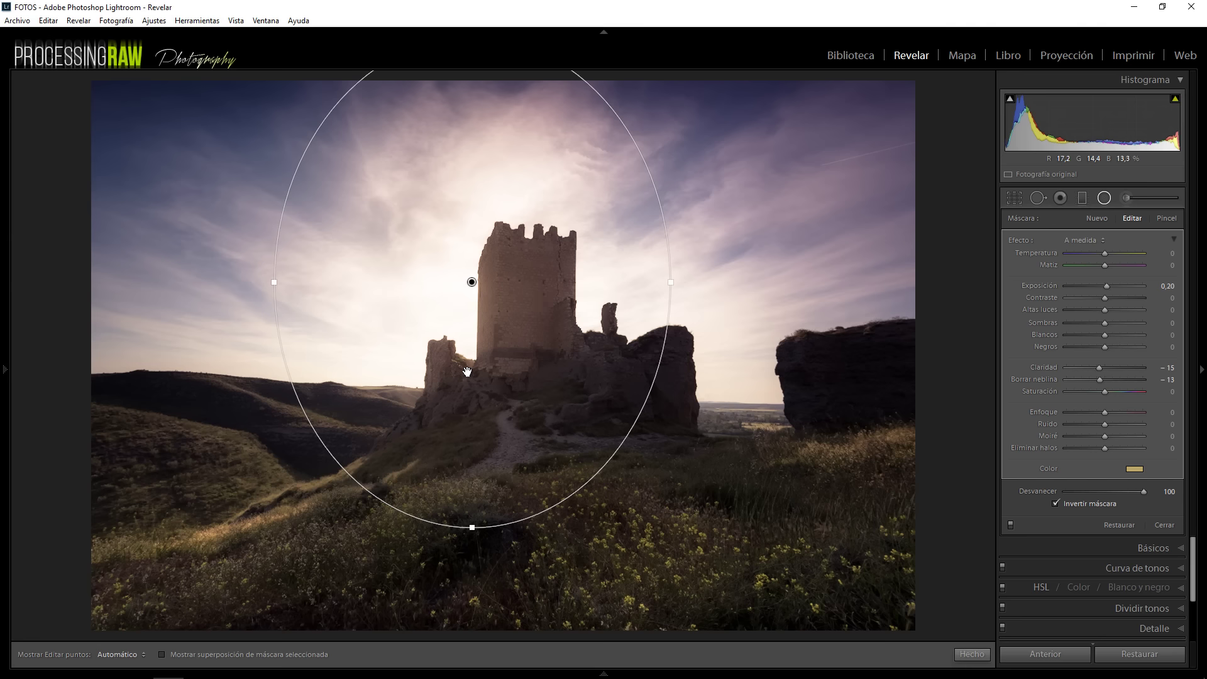
mouse_move(472, 282)
left_mouse_down()
mouse_move(469, 306)
mouse_move(470, 277)
left_mouse_up()
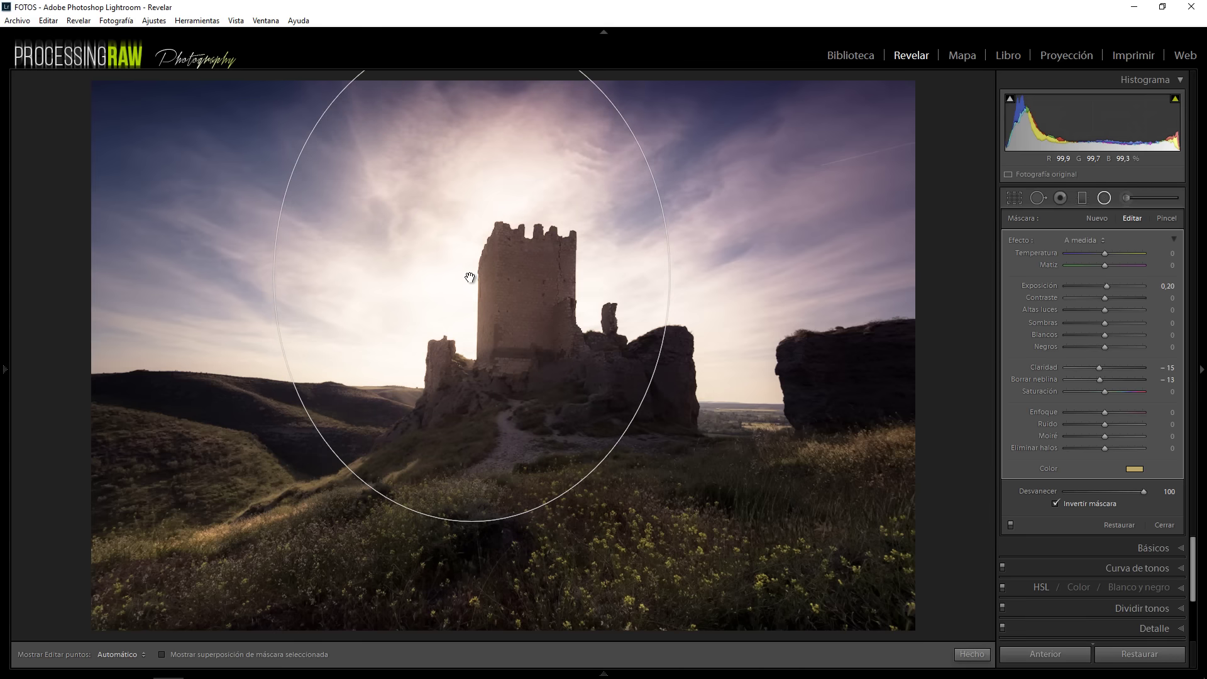
Step: Erase the radial filter's effect from the upper sky with a brush at about 40 flow
left_click(1174, 219)
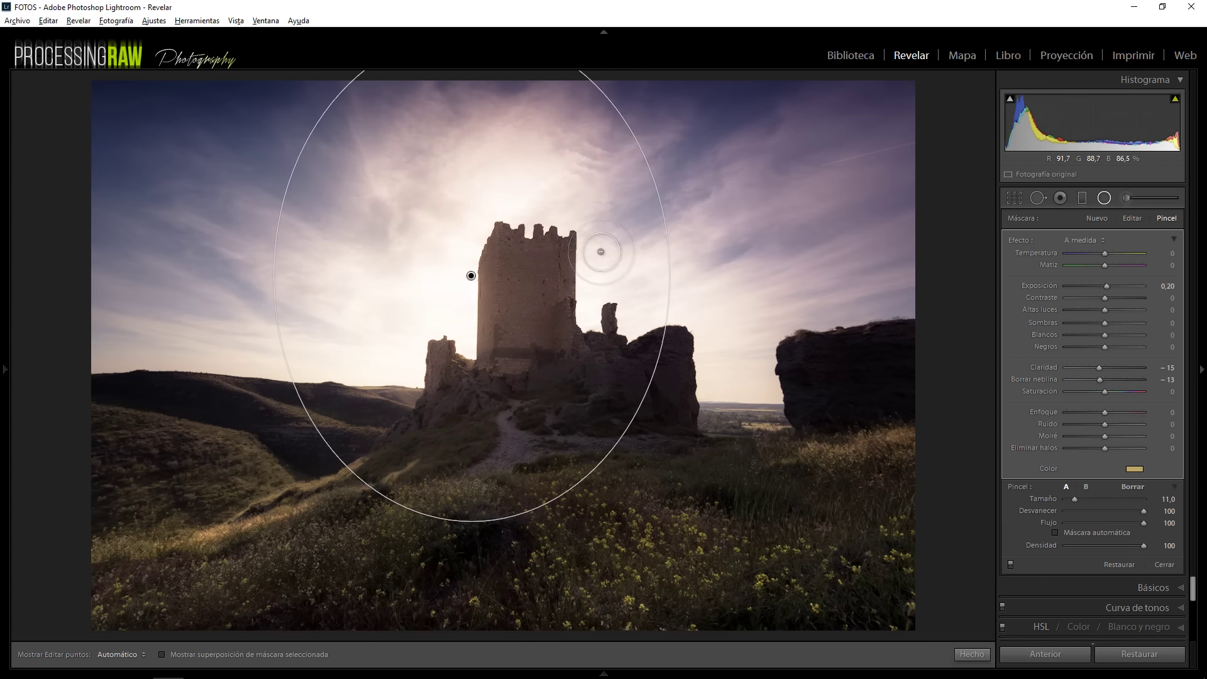
key("alt")
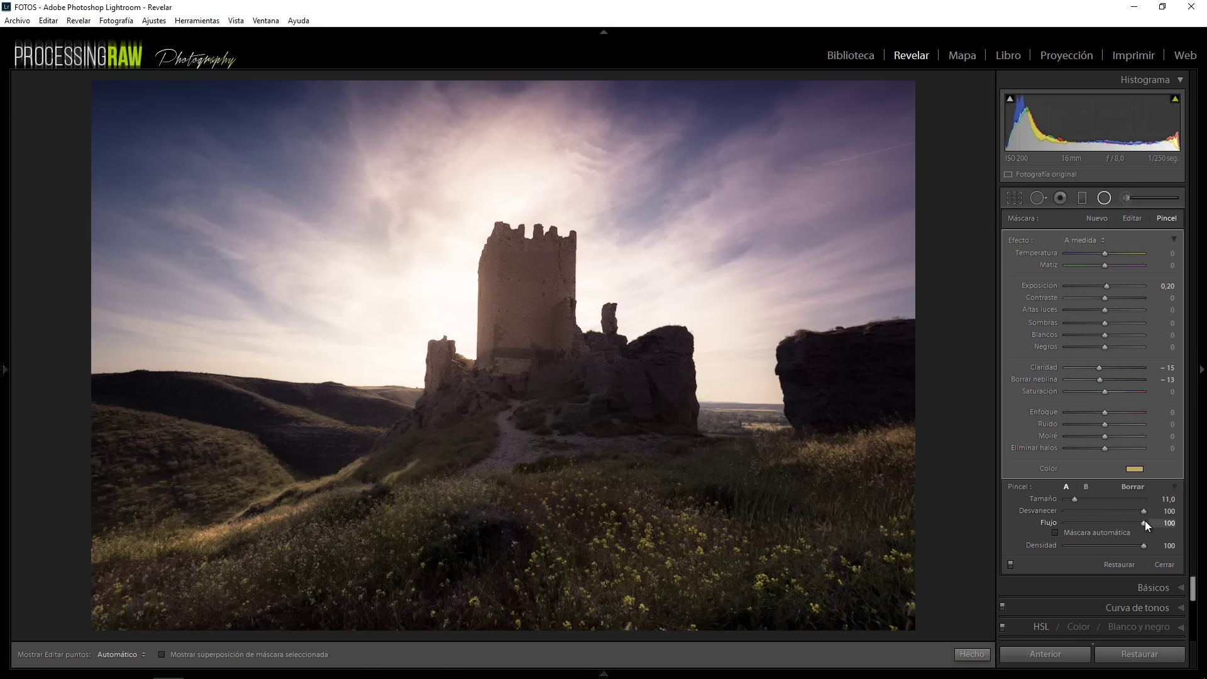
key("alt")
left_click_drag(1103, 526, 1095, 527)
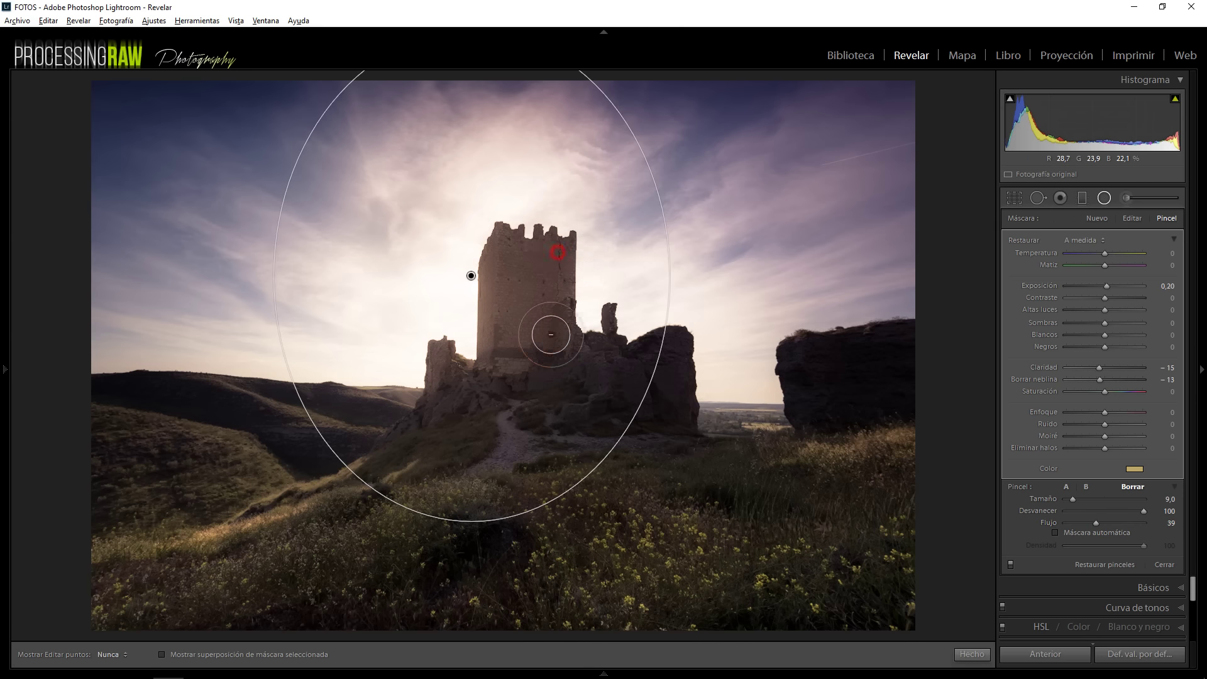
key("h")
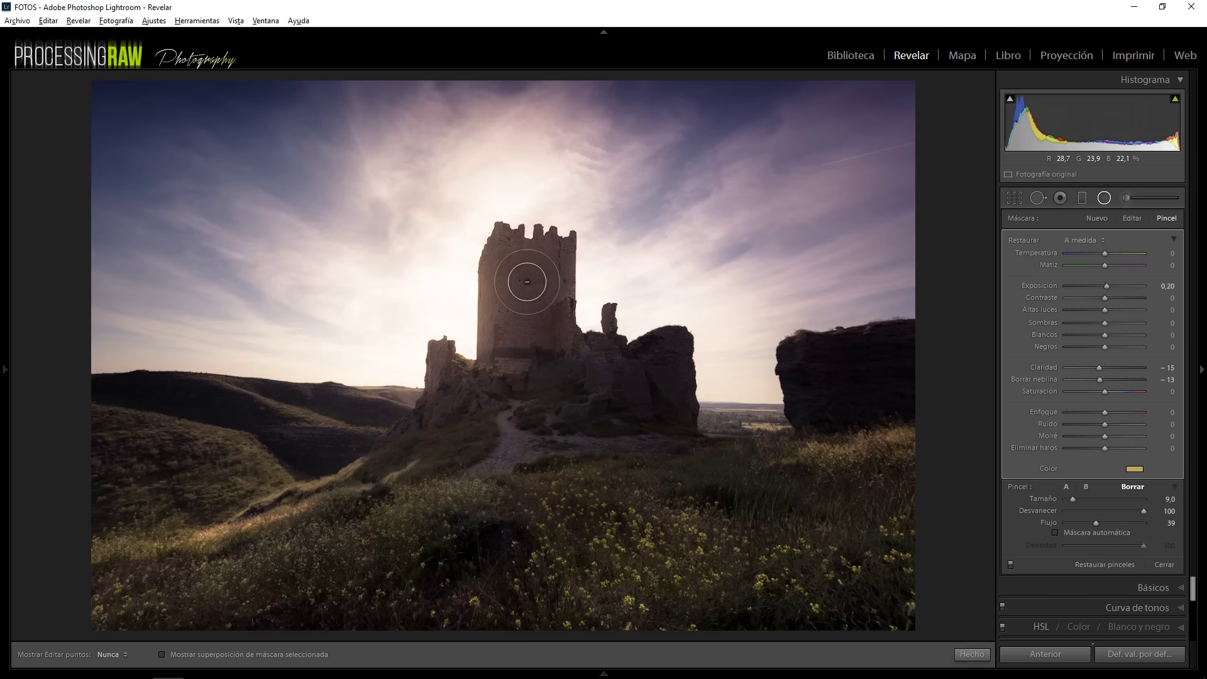
key("h")
key("h")
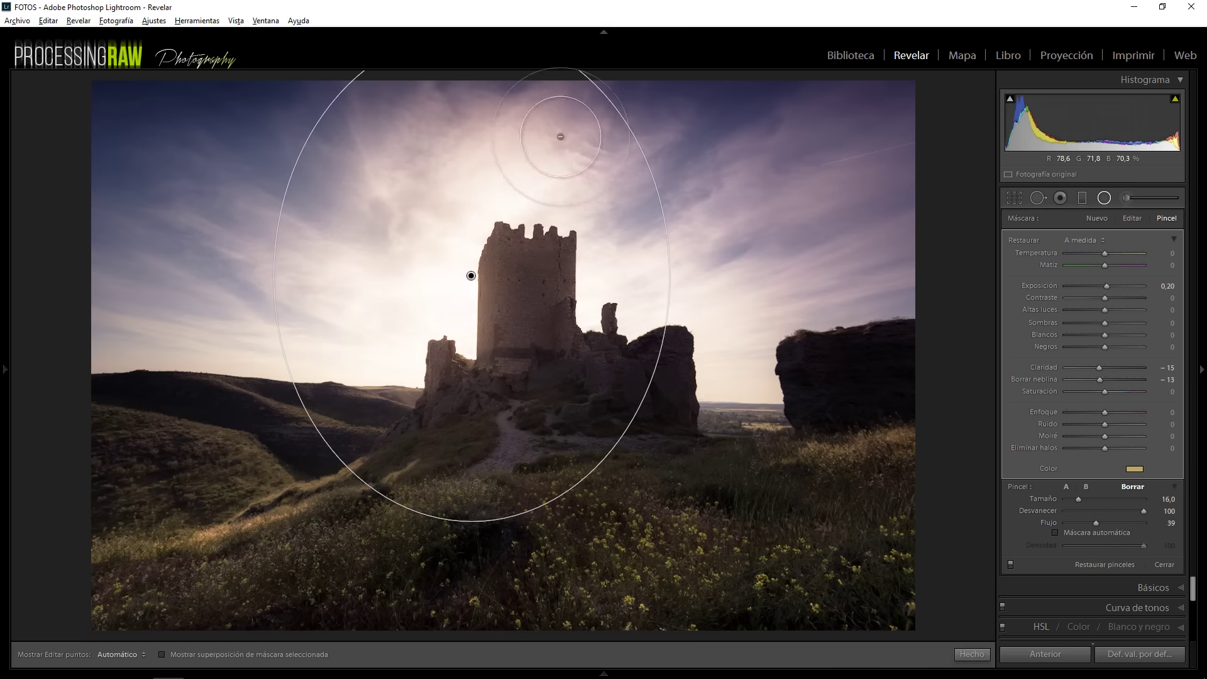
scroll(557, 135, "up", 3)
left_click_drag(559, 117, 498, 88)
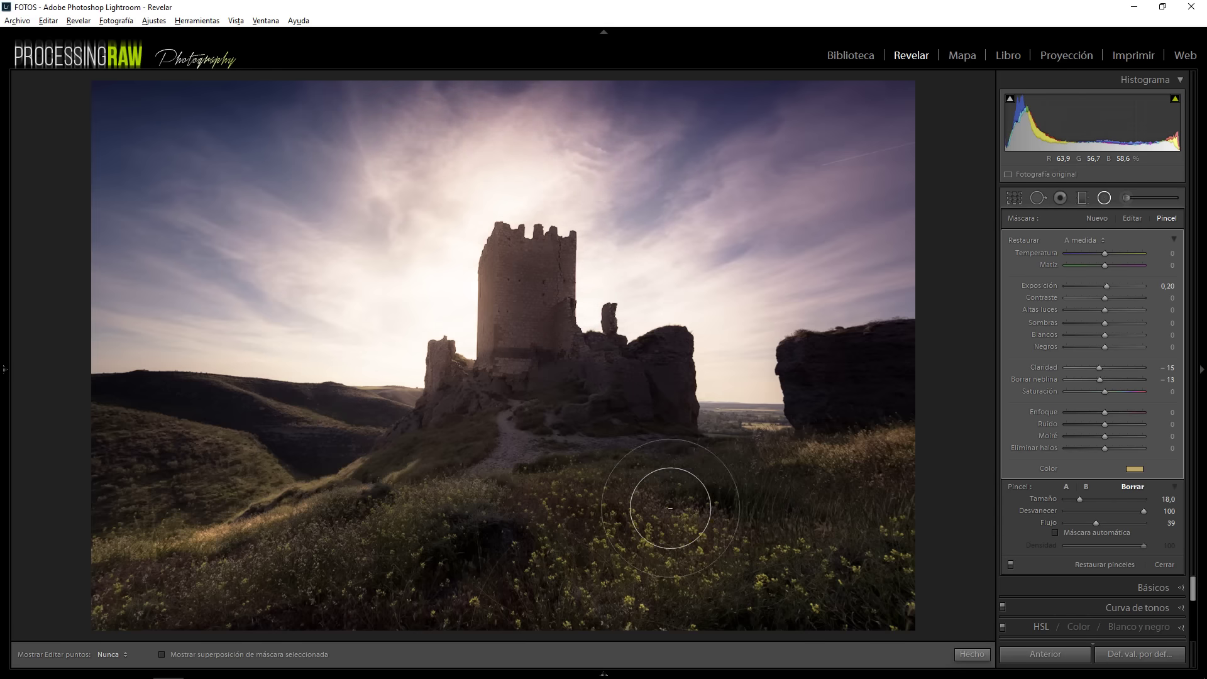
key("h")
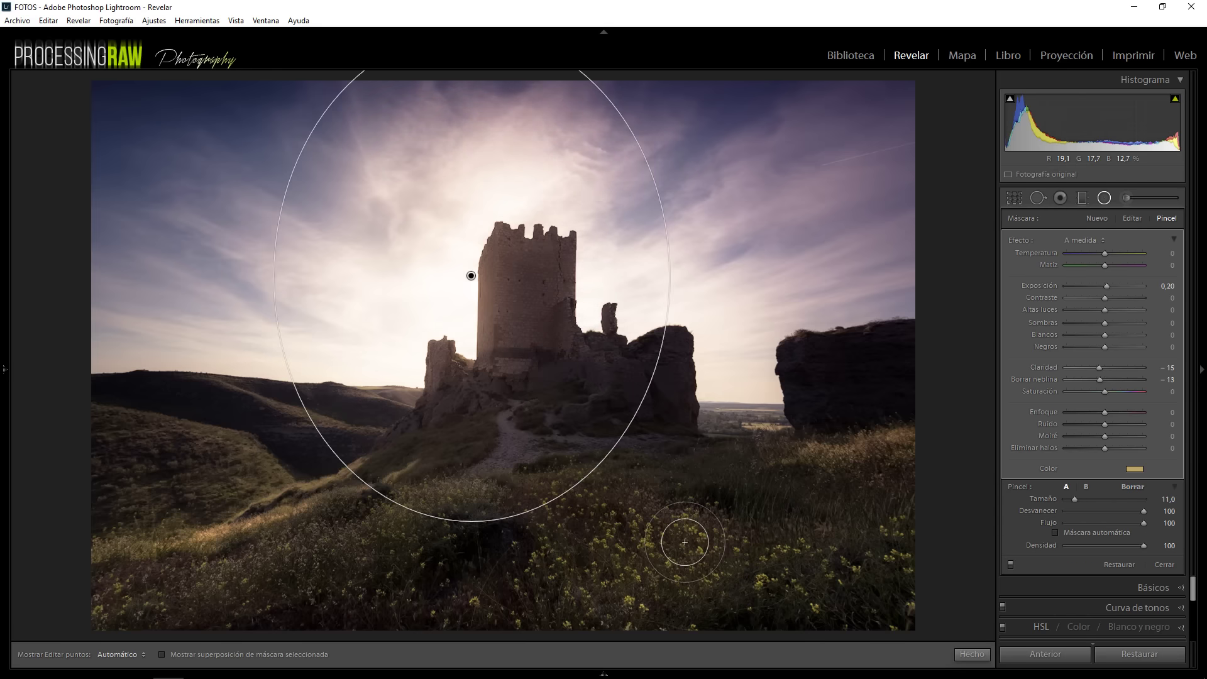
Step: With the red mask overlay shown, erase the filter mask around the castle base
key("o")
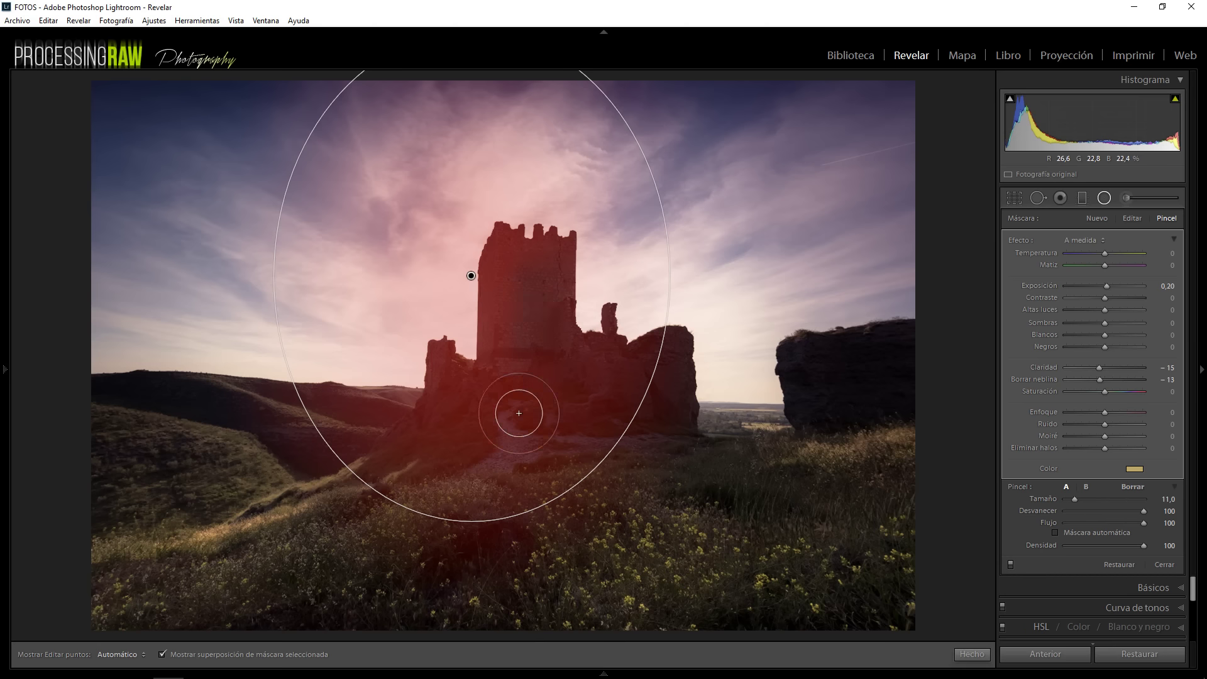
key("alt")
mouse_move(550, 361)
left_mouse_down()
mouse_move(558, 404)
mouse_move(598, 377)
mouse_move(561, 502)
mouse_move(598, 409)
mouse_move(587, 329)
mouse_move(552, 283)
left_mouse_up()
key("h")
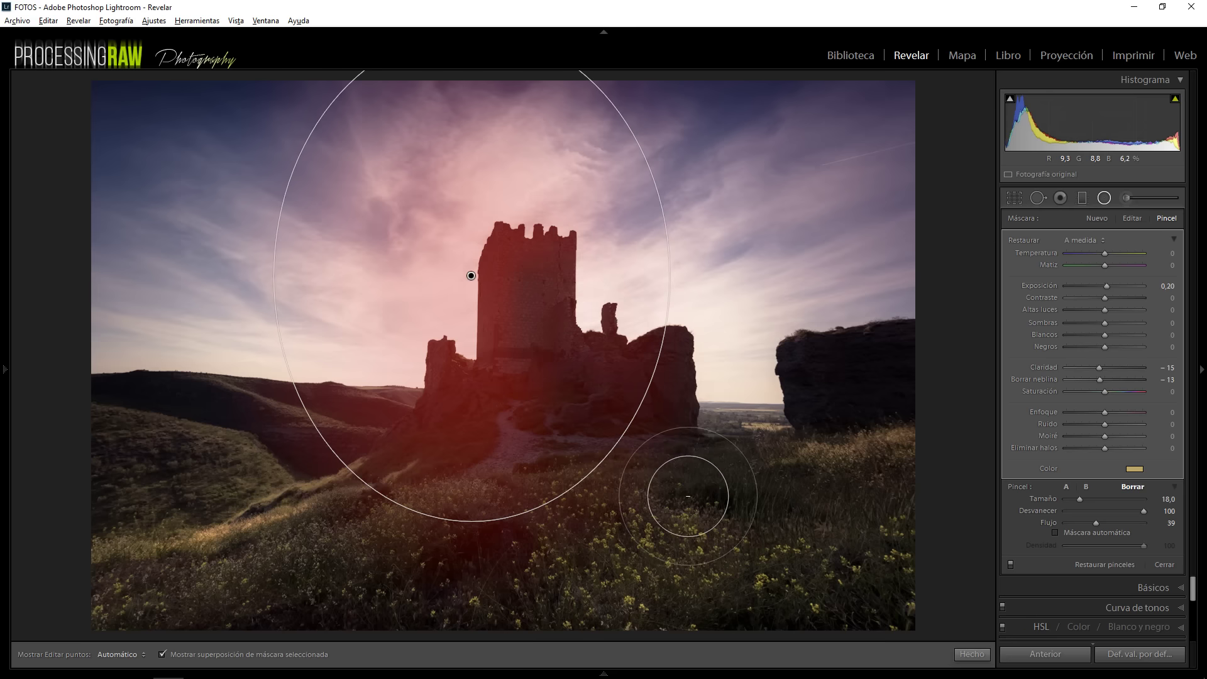
key("alt")
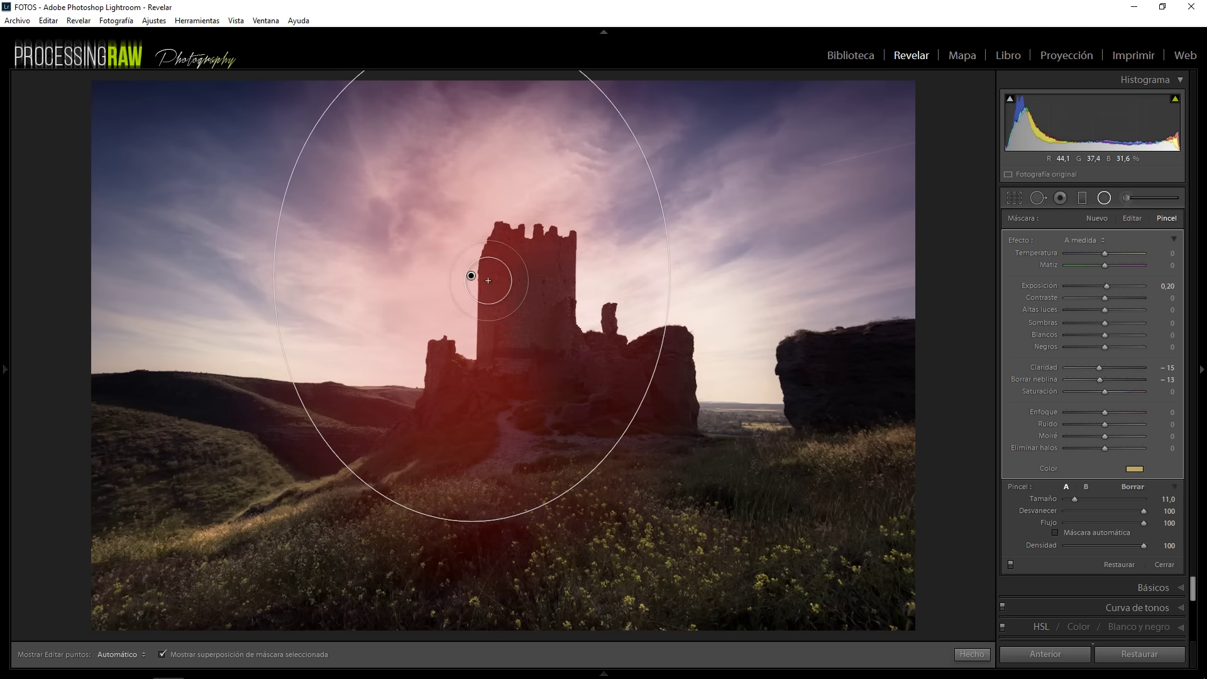
key("o")
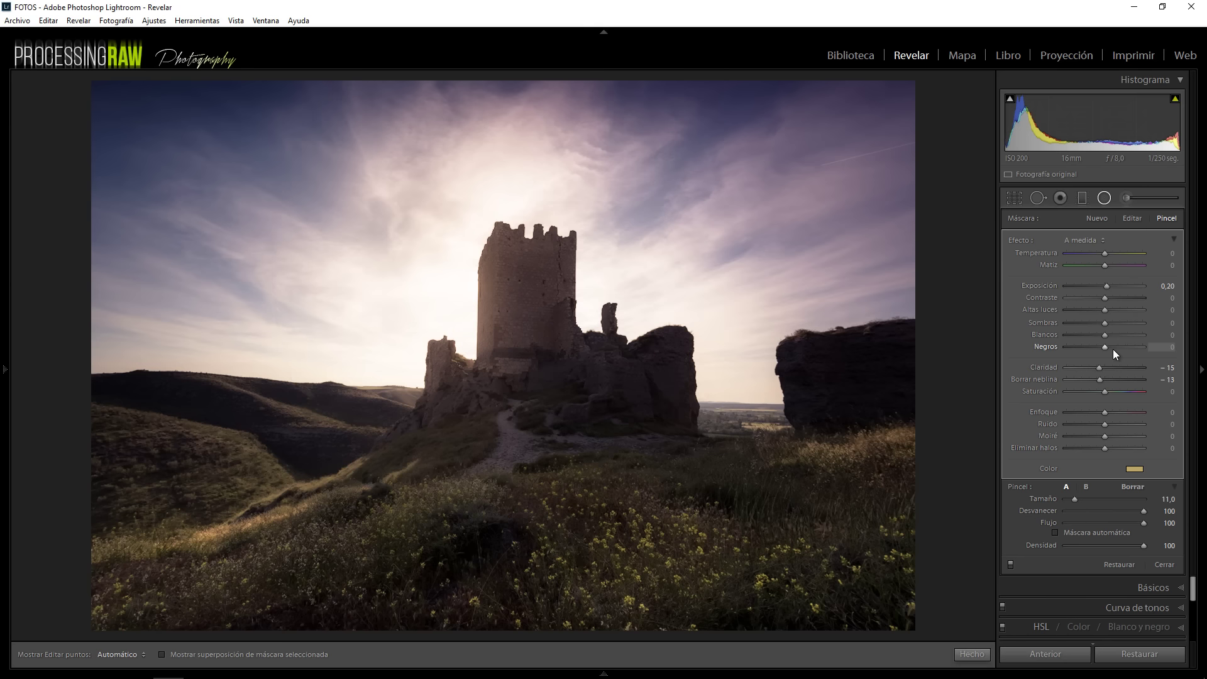
Step: Lower the filter's clarity to −25 and erase the mask at the castle base and right-hand grass
left_click(1100, 368)
left_click_drag(1096, 368, 1095, 369)
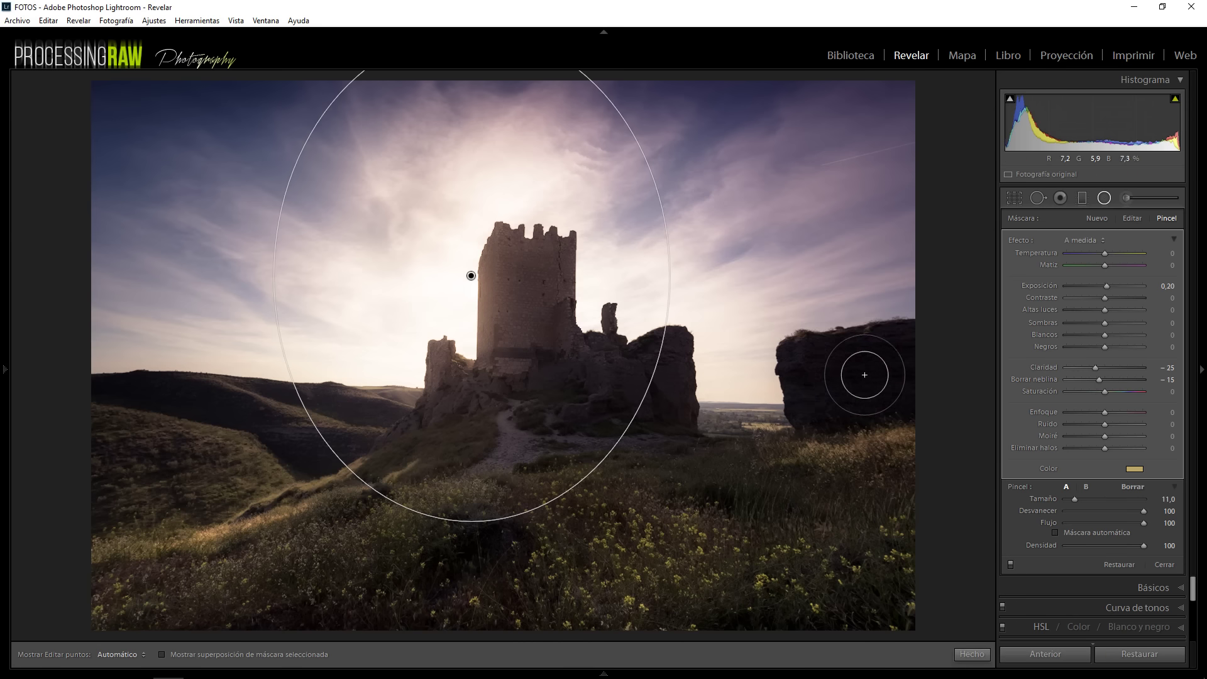
mouse_move(519, 394)
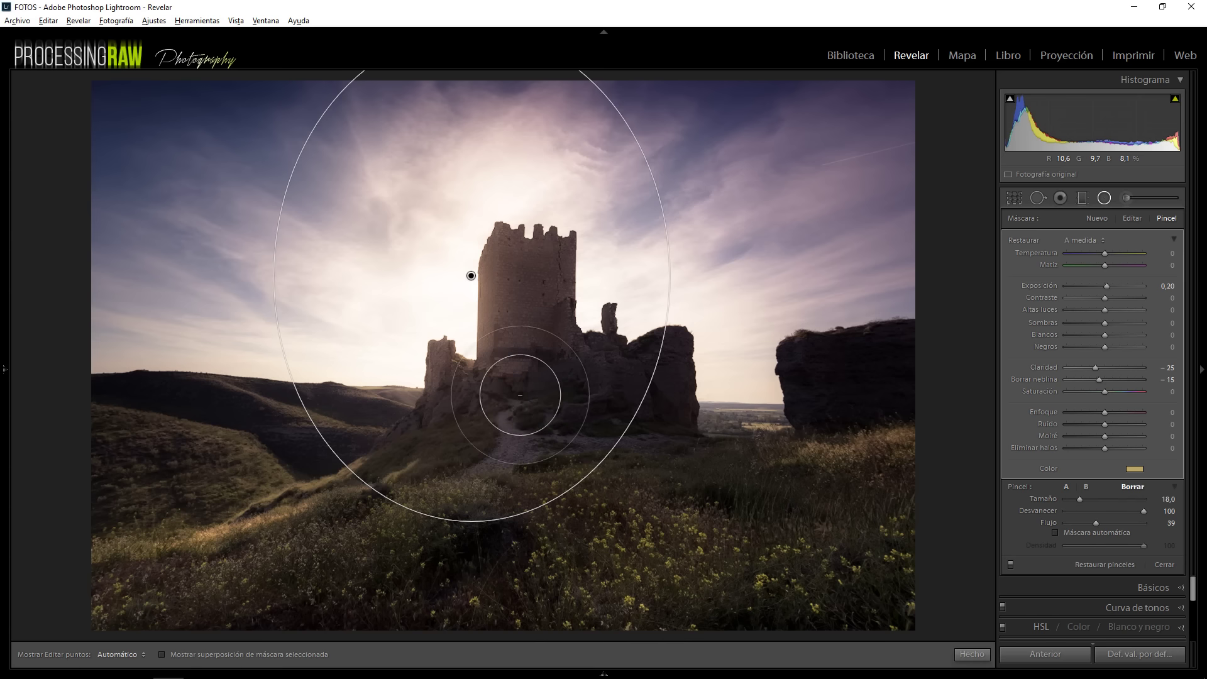
key("alt")
left_click_drag(525, 392, 566, 389)
left_click_drag(472, 432, 713, 463)
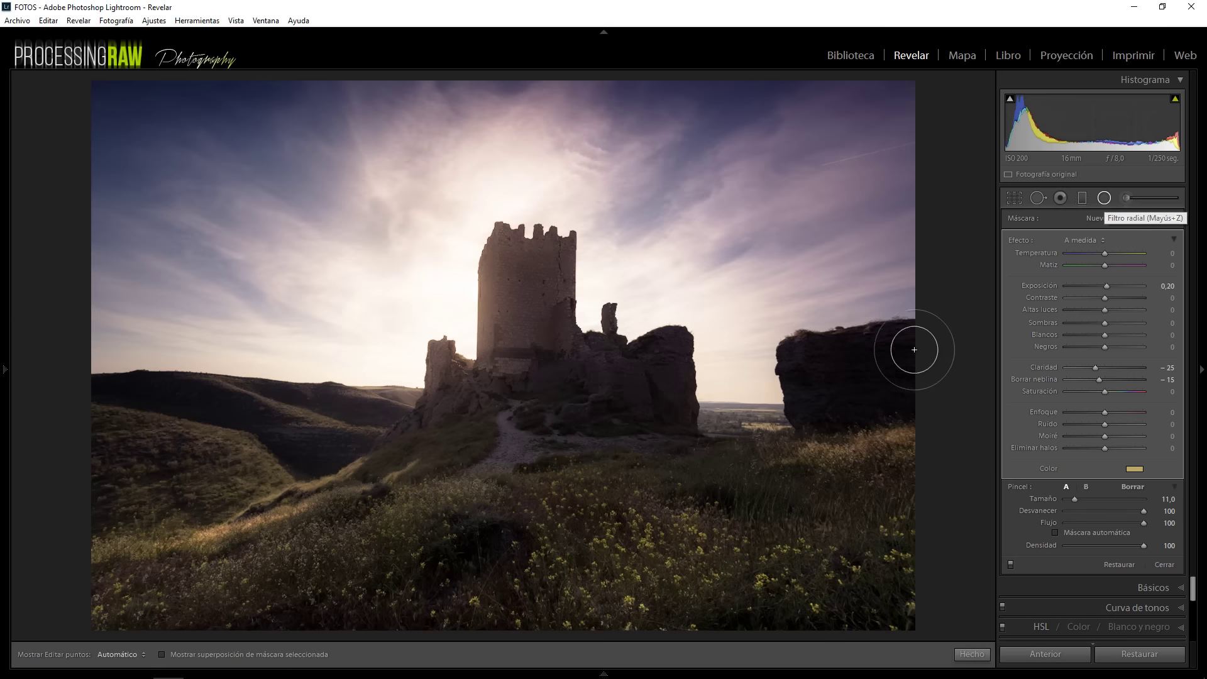
Step: Add an inverted, tilted, narrowed radial ellipse over the left hill, then draw another over the foreground flowers
left_click(1104, 200)
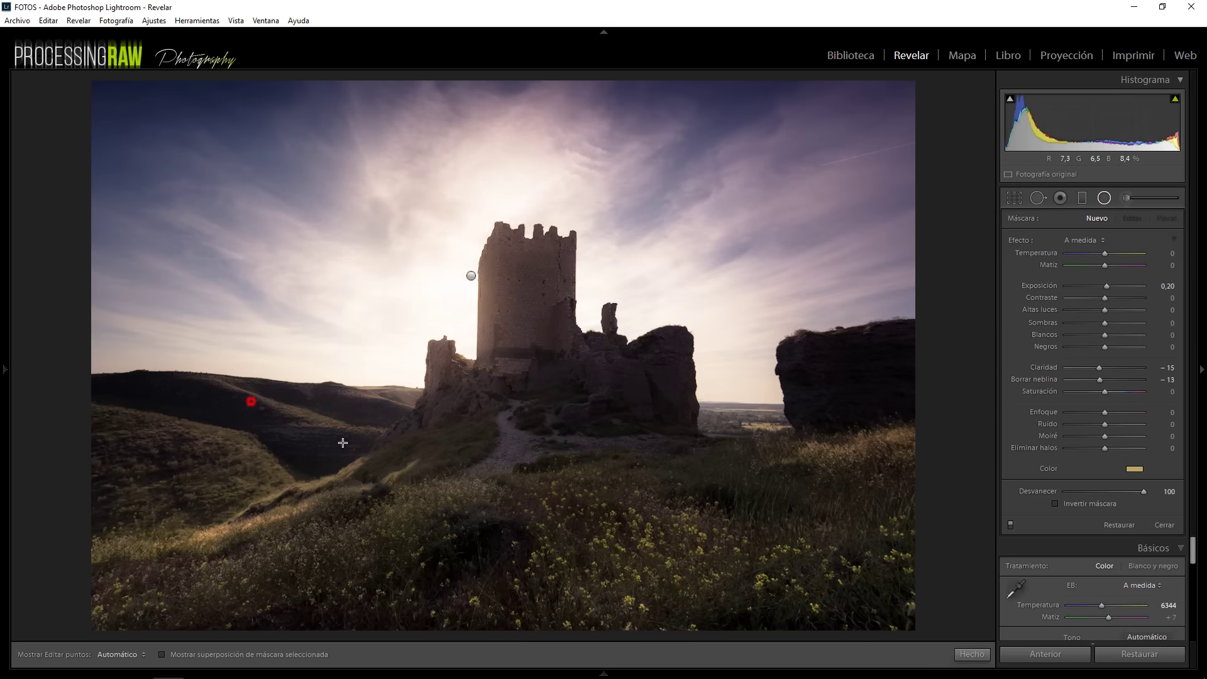
left_click_drag(251, 402, 351, 437)
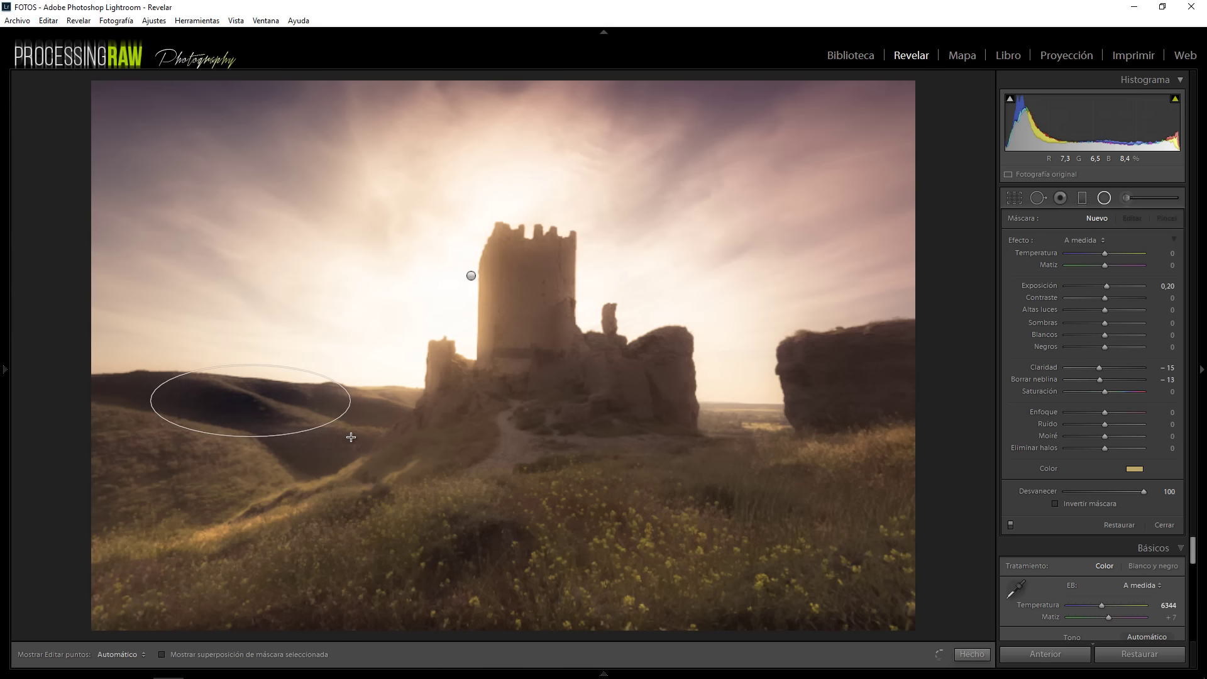
left_click(1055, 503)
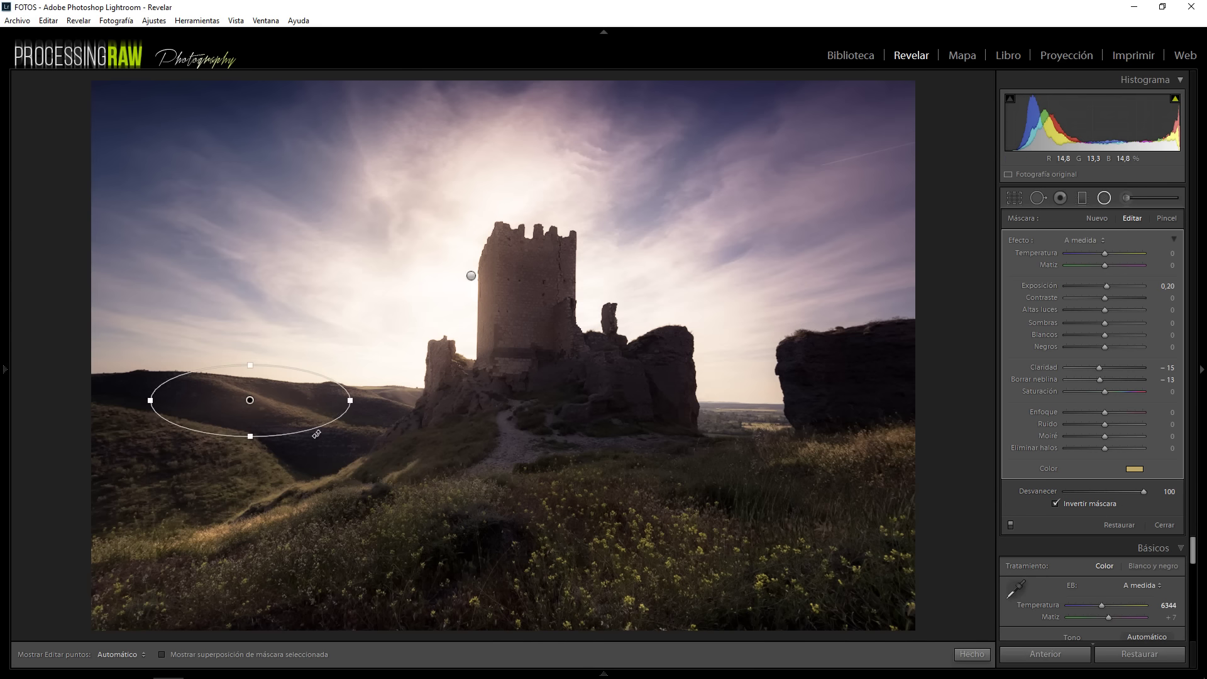
left_click_drag(252, 403, 301, 418)
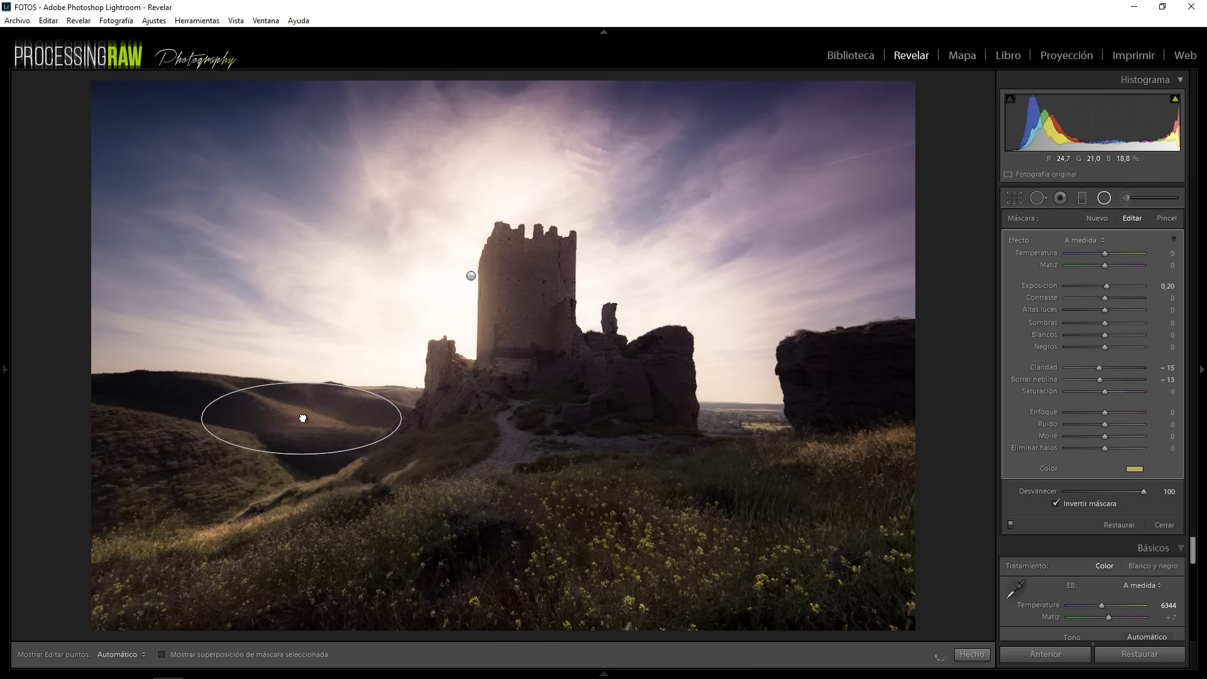
left_click_drag(216, 396, 235, 378)
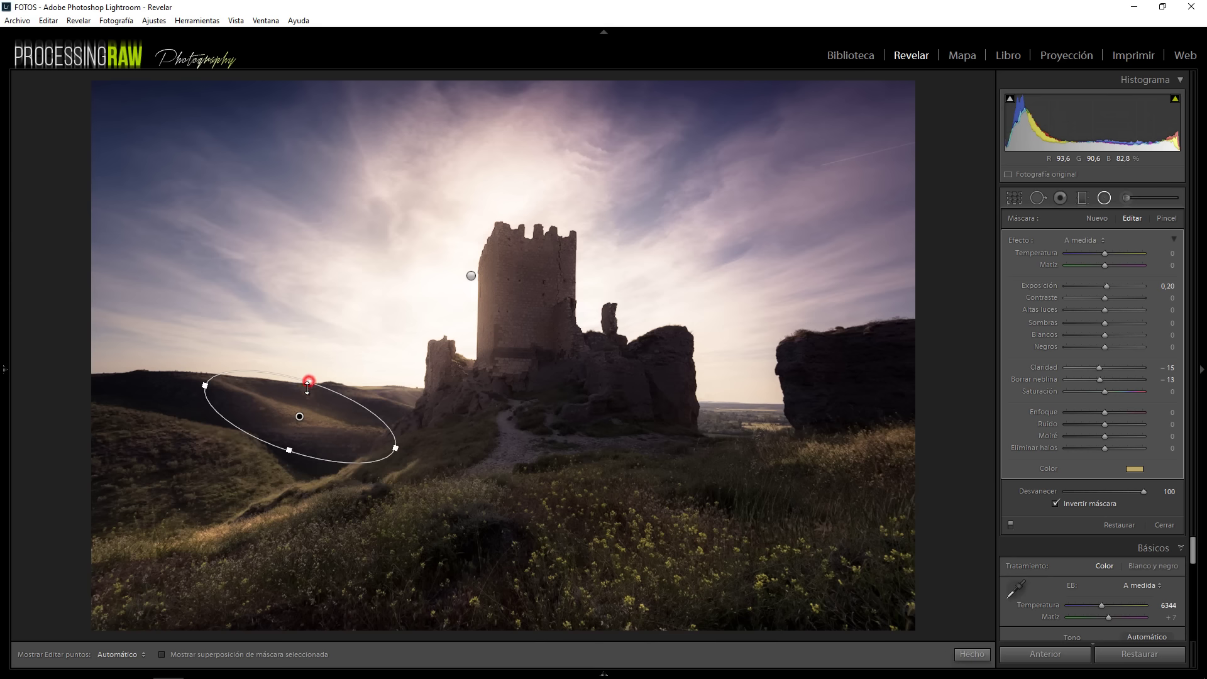
left_click_drag(308, 388, 306, 396)
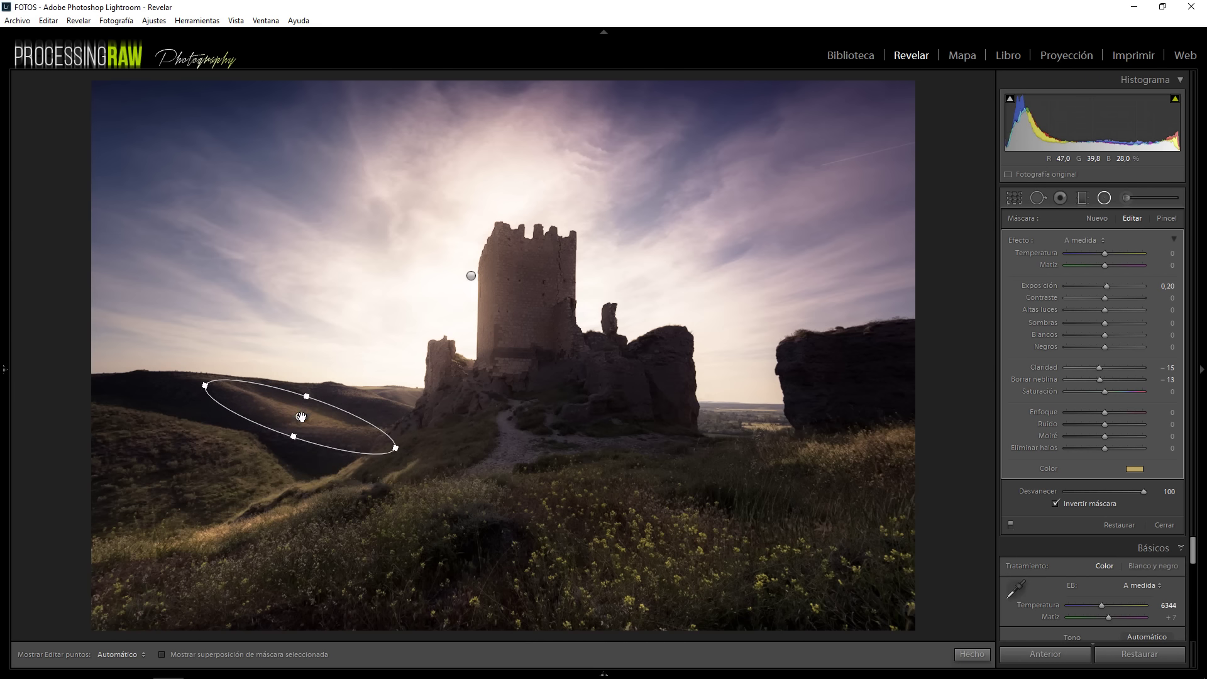
mouse_move(300, 416)
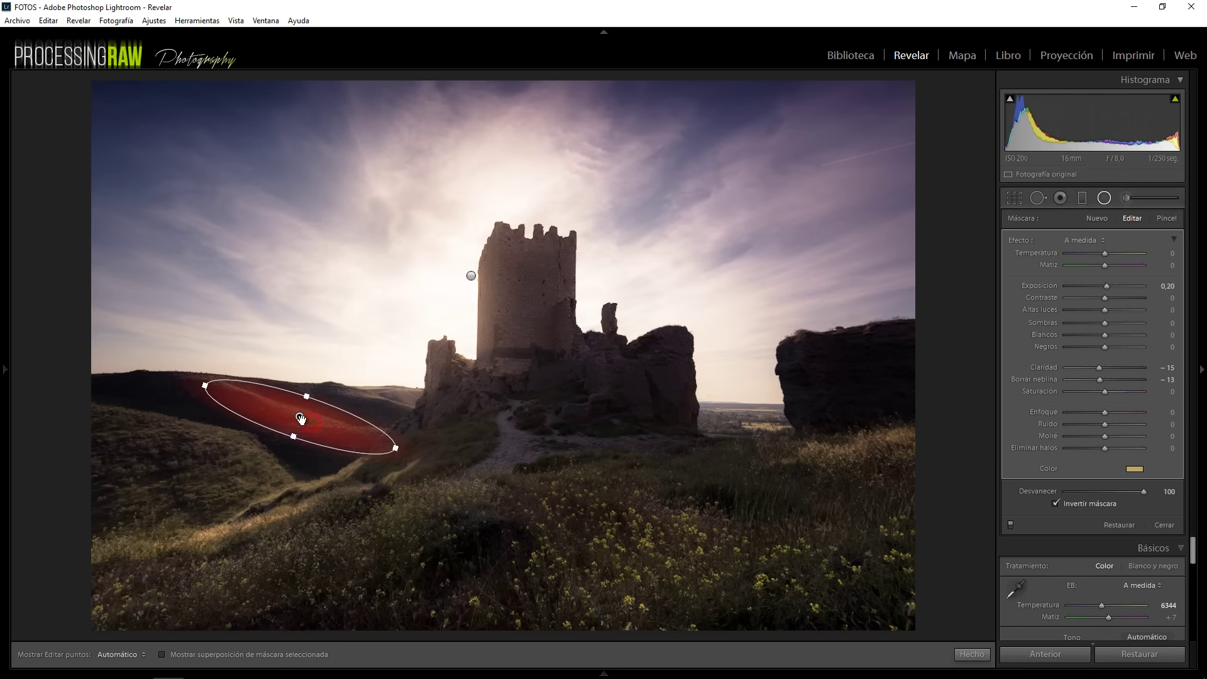
mouse_move(300, 421)
left_mouse_down()
mouse_move(480, 530)
mouse_move(801, 493)
mouse_move(808, 460)
left_mouse_up()
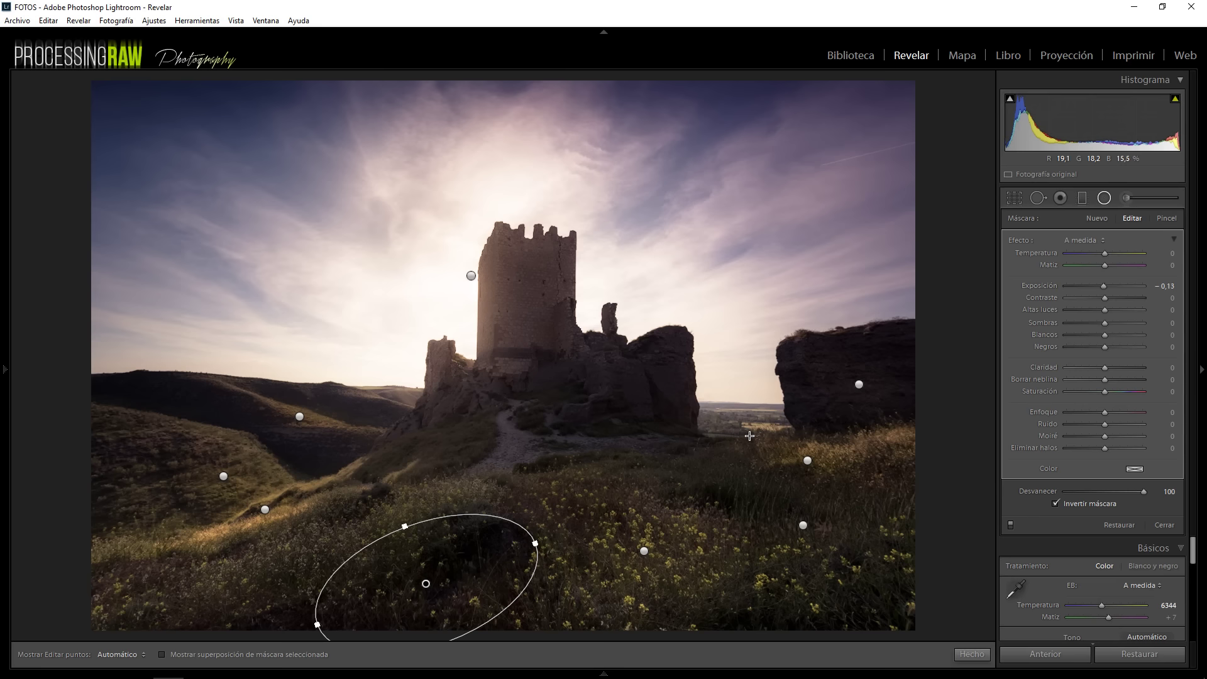
Step: Switch the radial filter effects off and on repeatedly for a before/after comparison, leaving them on
left_click(1012, 525)
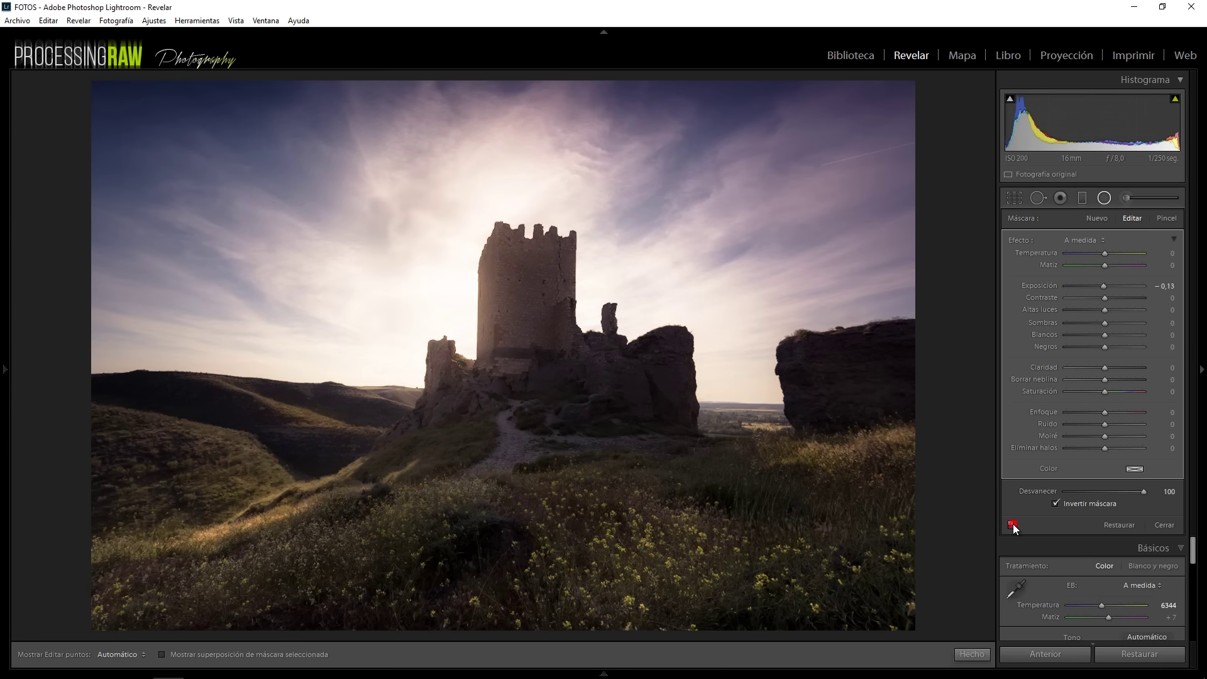
left_click(1011, 525)
left_click(1012, 524)
left_click(1012, 524)
left_click(1012, 525)
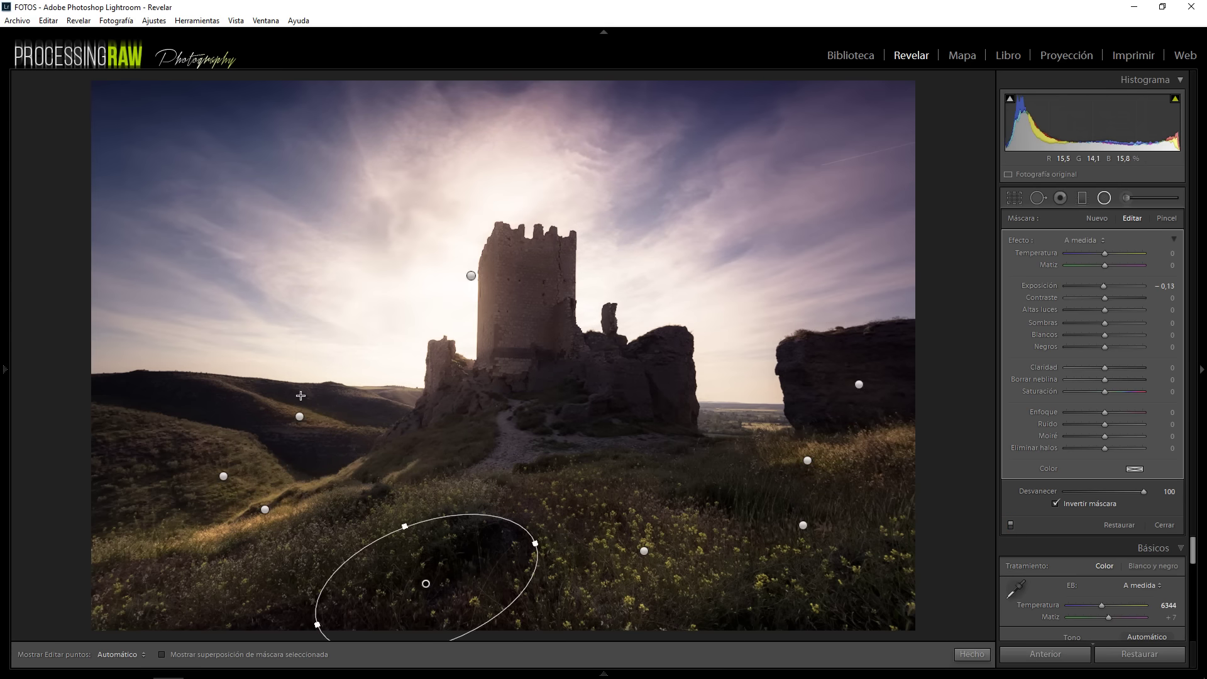
Step: Set up an Adjustment Brush with effects reset, Clarity −54 and flow around half
left_click(1132, 201)
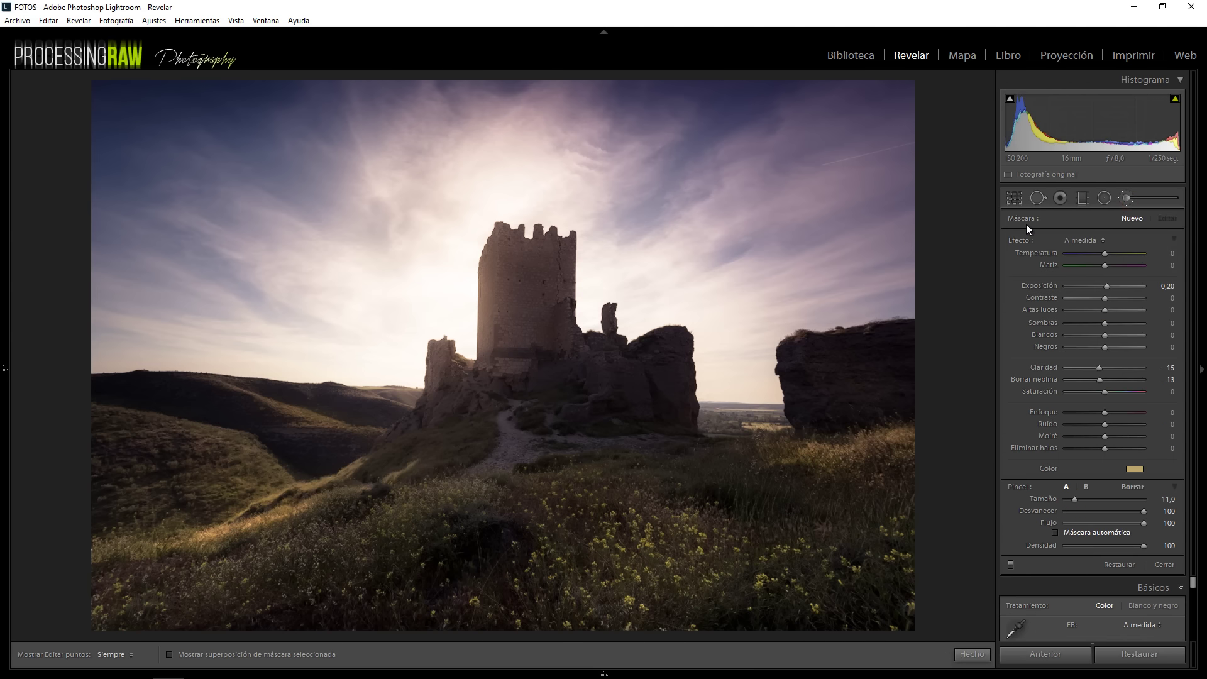
double_click(1021, 242)
left_click_drag(1102, 368, 1084, 368)
left_click_drag(1143, 524, 1092, 528)
scroll(373, 399, "up", 2)
key("h")
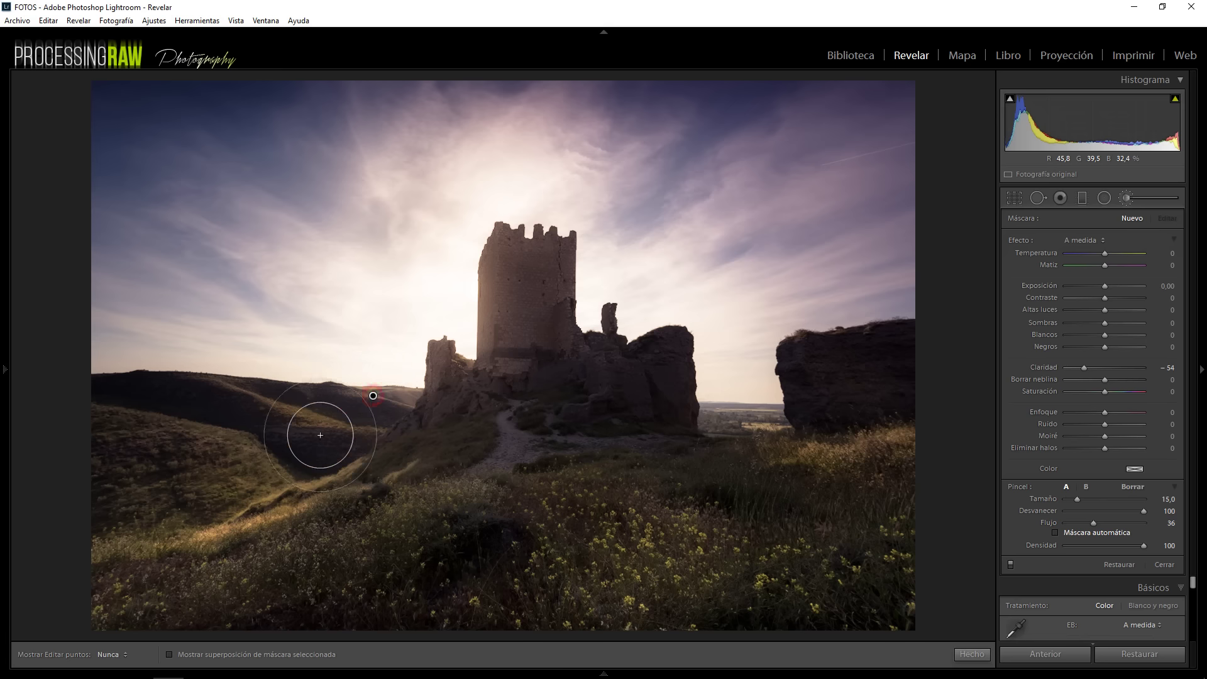
Step: Paint the clarity adjustment on the left hill and rock edge with a smaller brush
left_click(373, 397)
key("h")
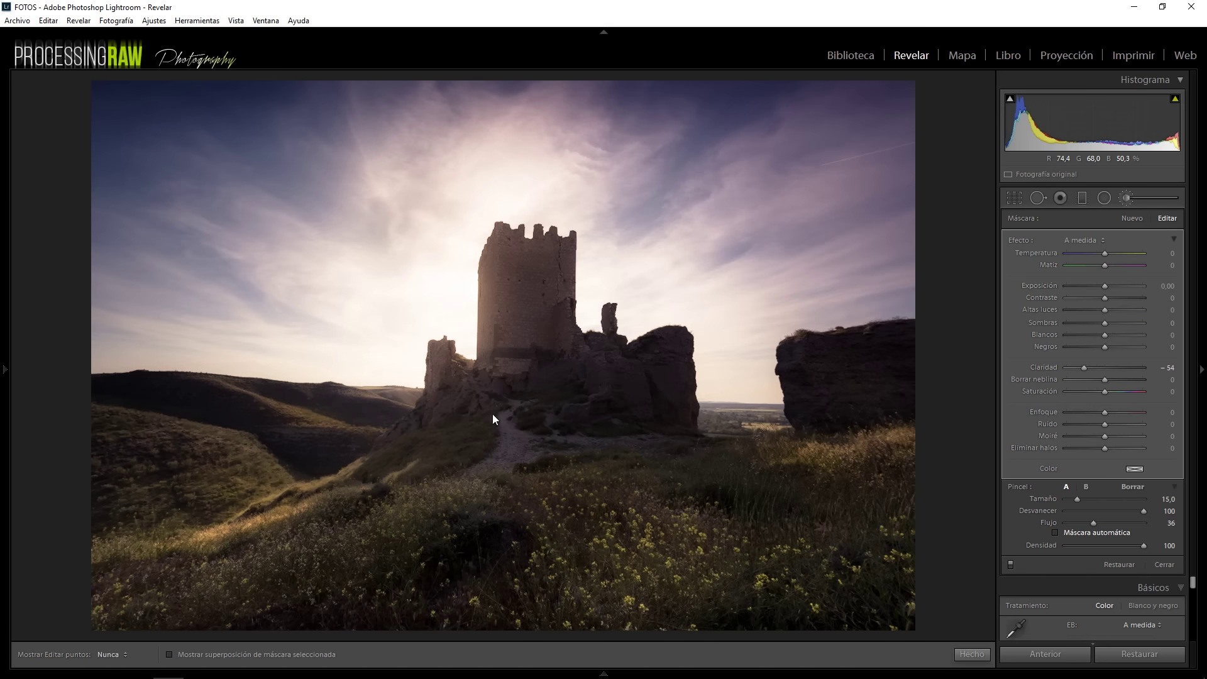
key("h")
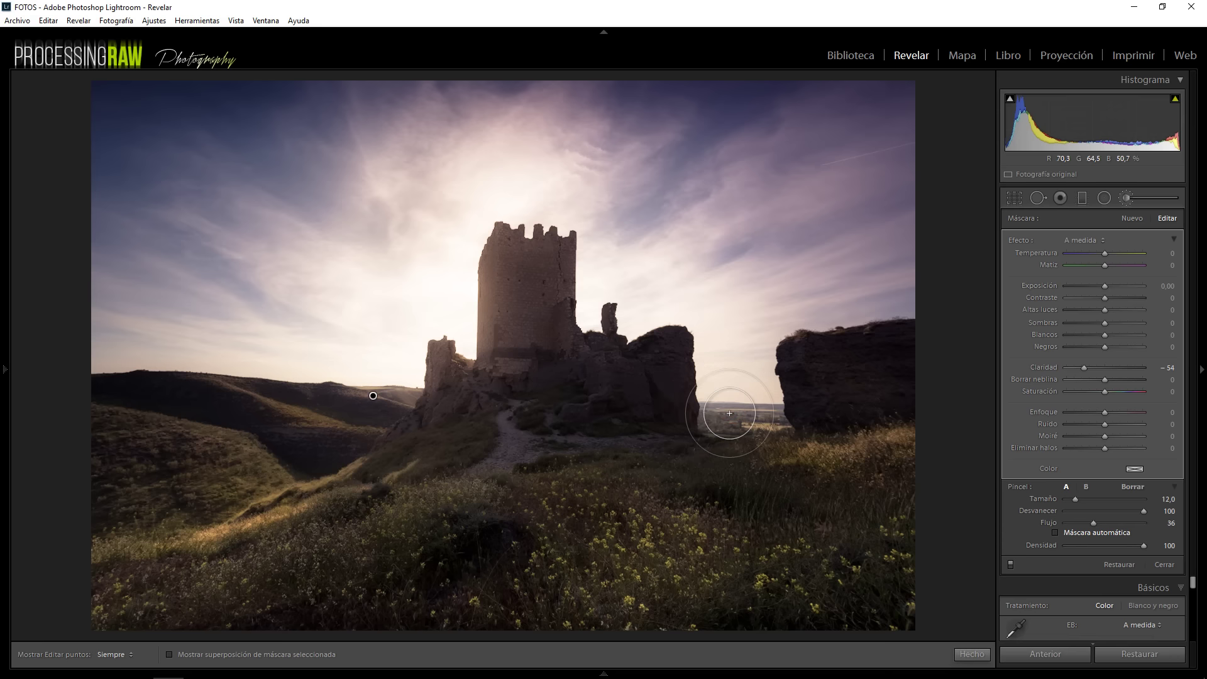
key("bracketleft")
key("bracketleft")
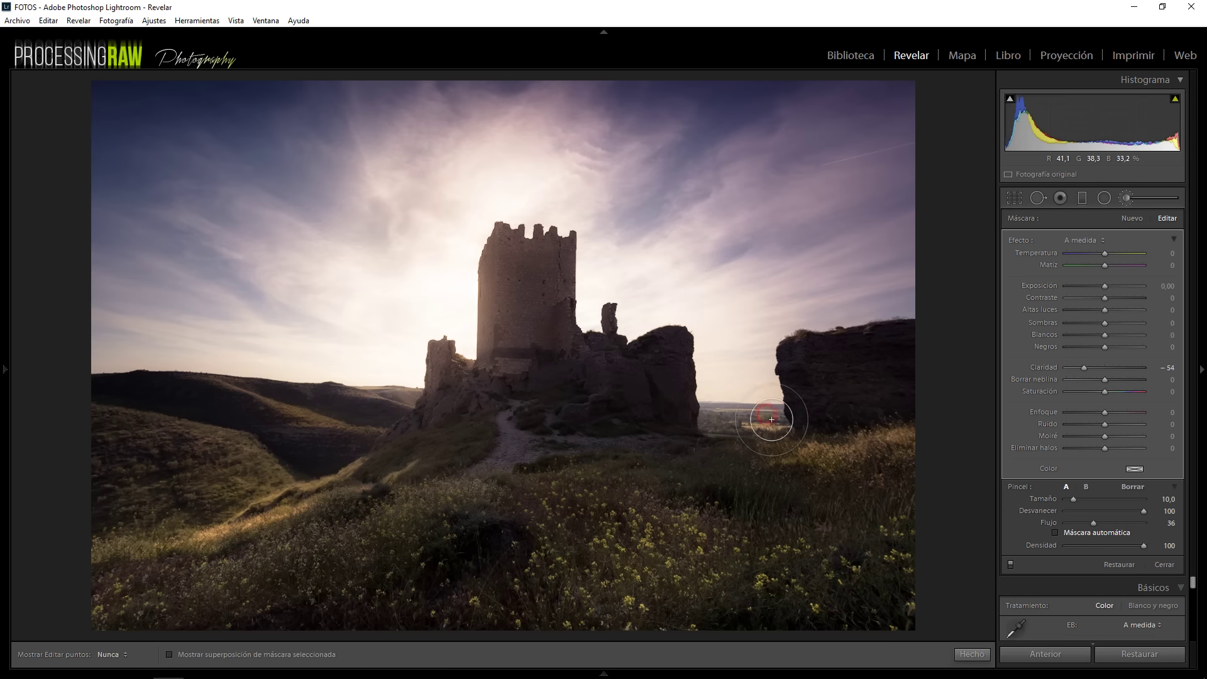
left_click(789, 417)
key("h")
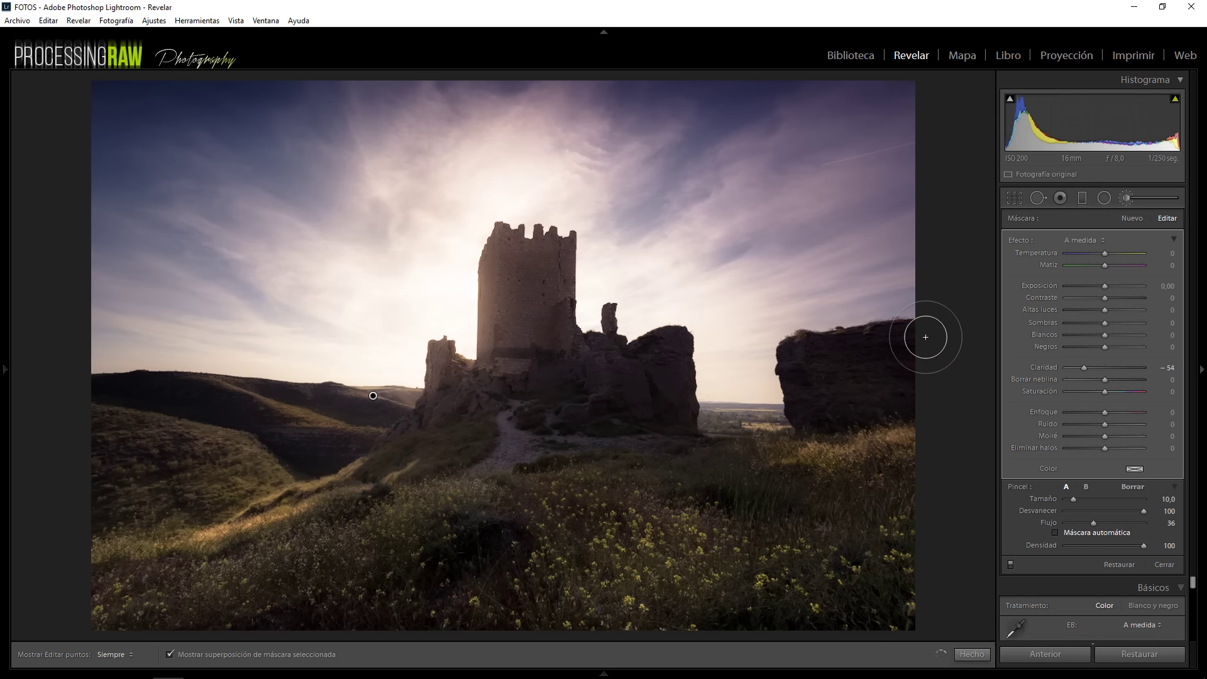
key("o")
Step: Paint the right-hand rocks, castle base and right cliff edge, then hide the red overlay
left_click(866, 330)
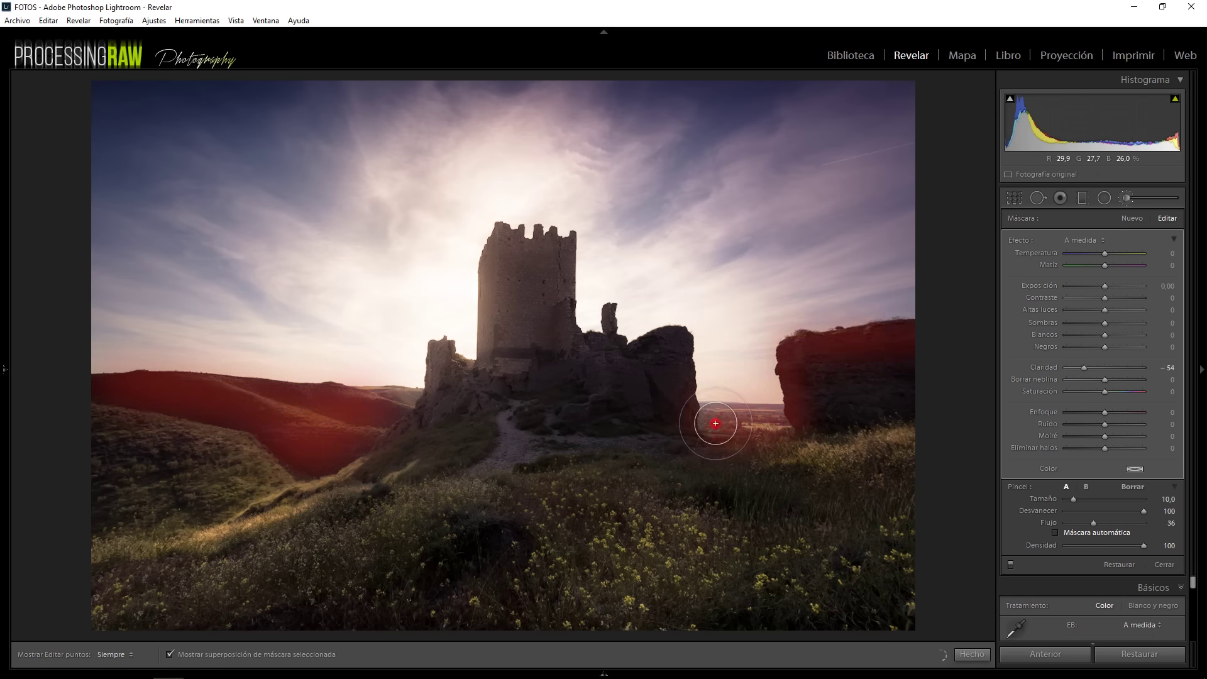
left_click_drag(715, 423, 476, 268)
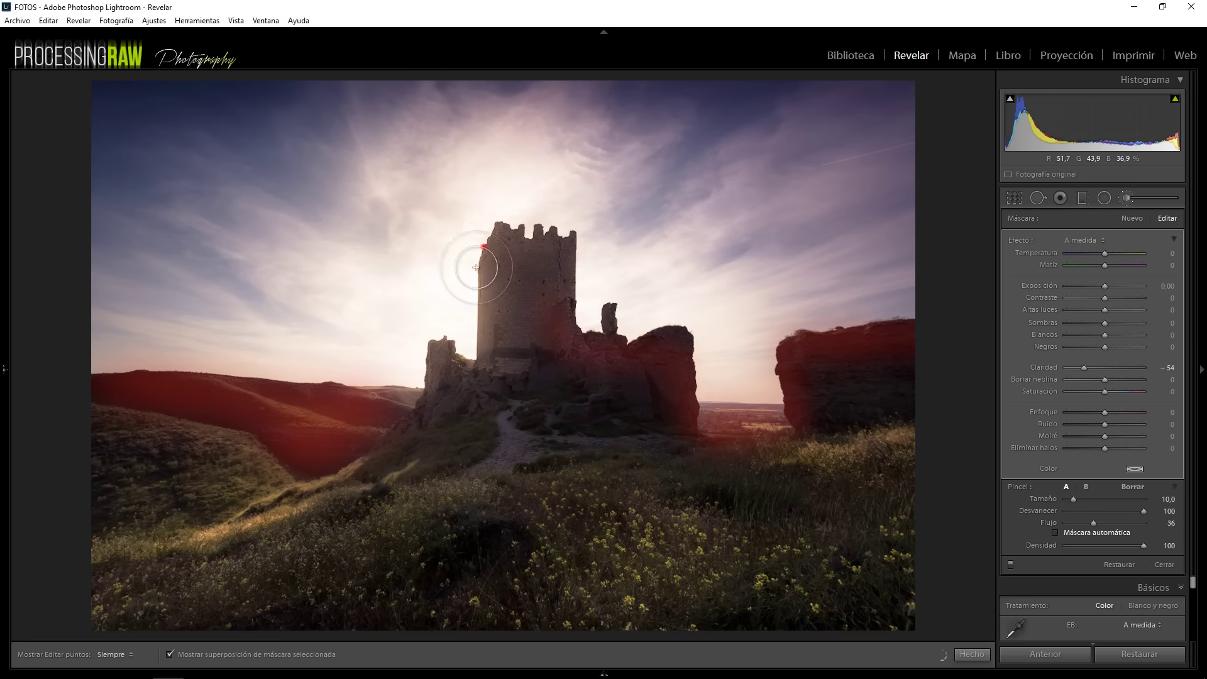
mouse_move(476, 267)
left_mouse_down()
mouse_move(395, 395)
mouse_move(413, 398)
left_mouse_up()
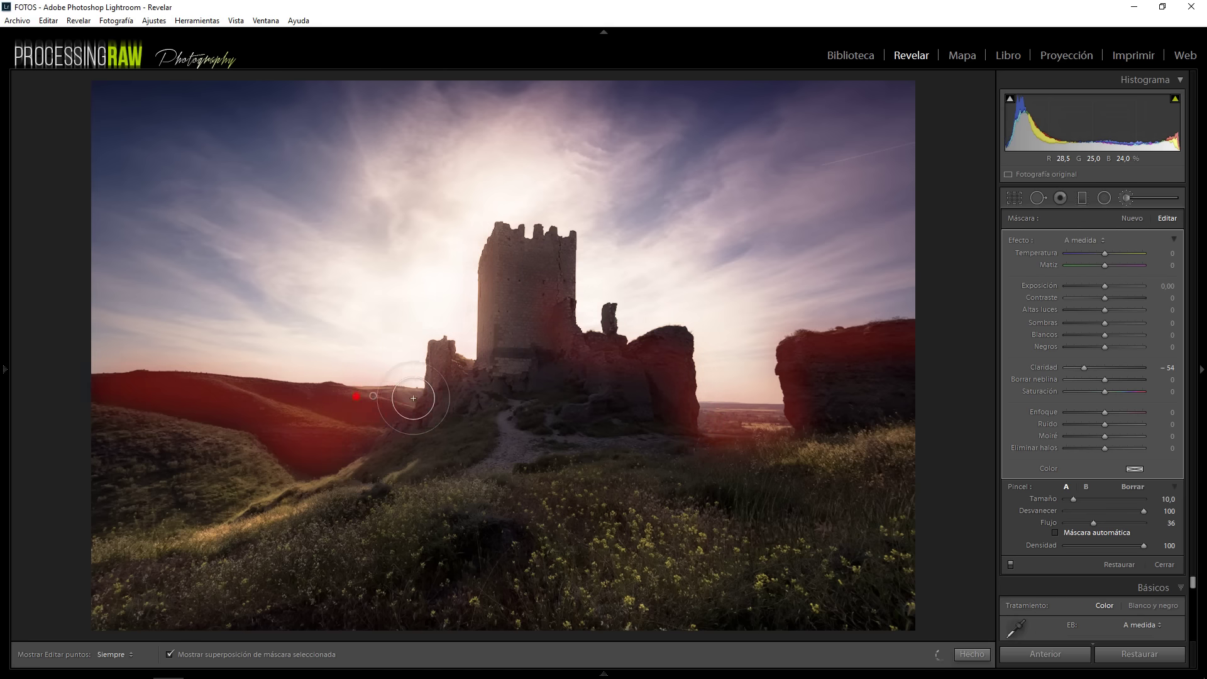
key("h")
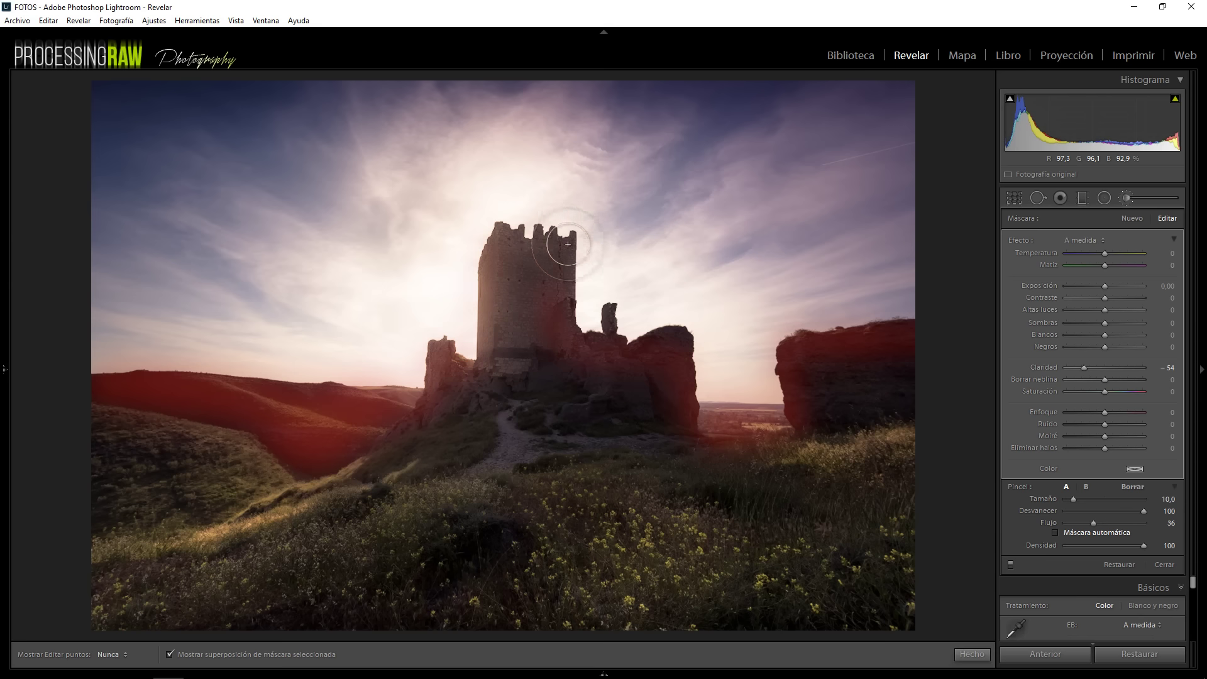
key("h")
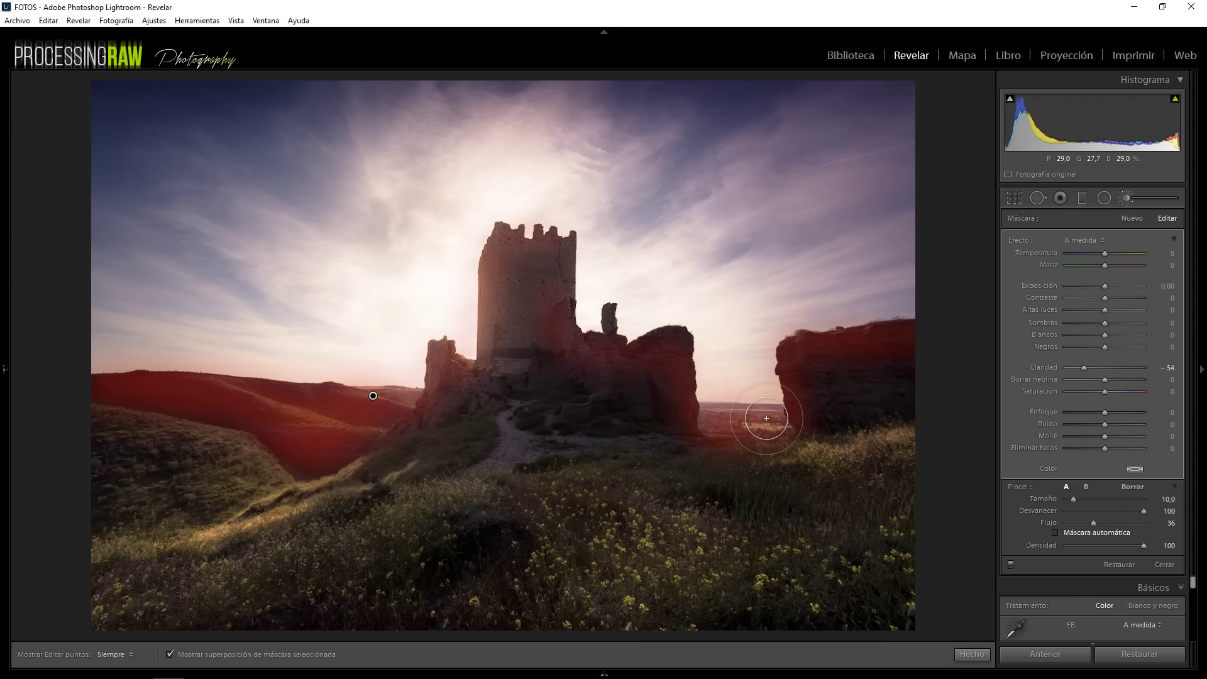
left_click_drag(766, 418, 901, 347)
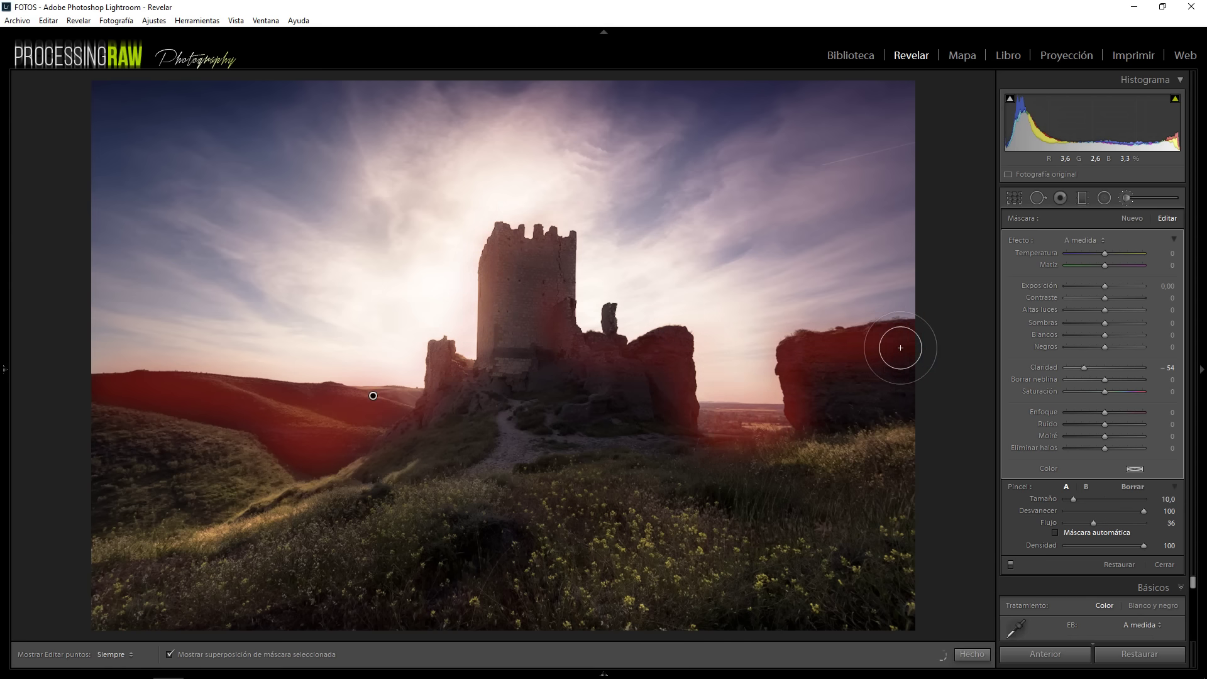
key("o")
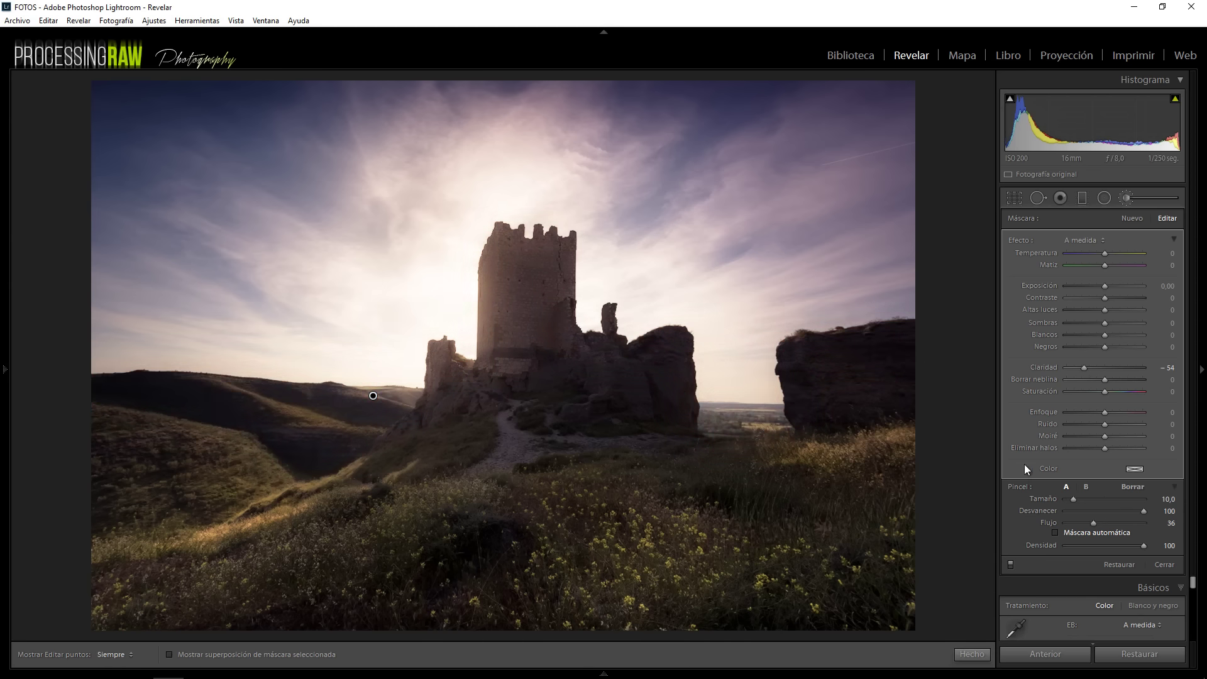
Step: Toggle the brush adjustment off and on repeatedly to compare before and after
left_click(1011, 565)
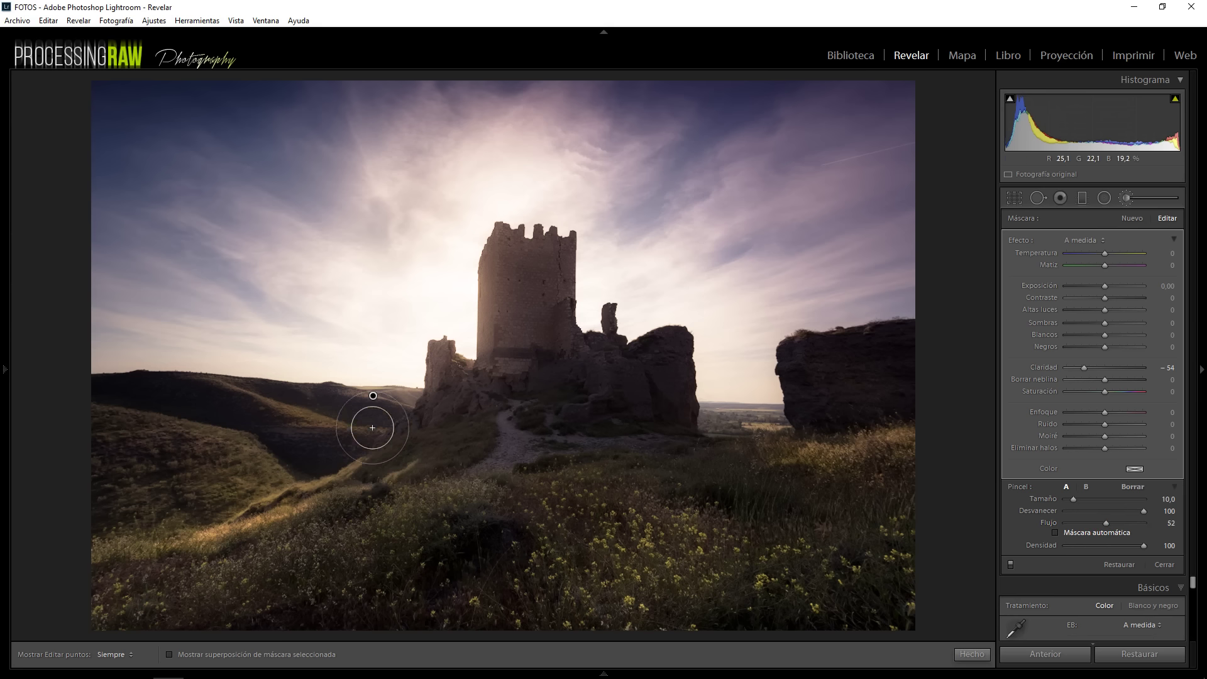
key("h")
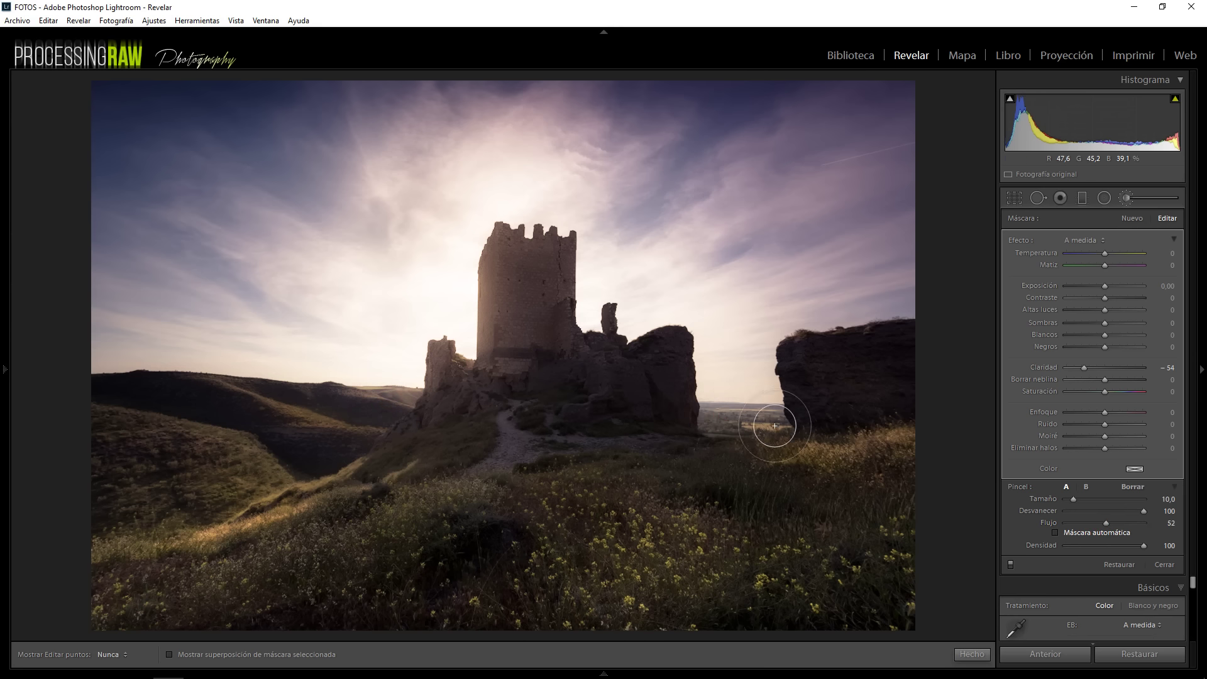
key("h")
left_click(1011, 565)
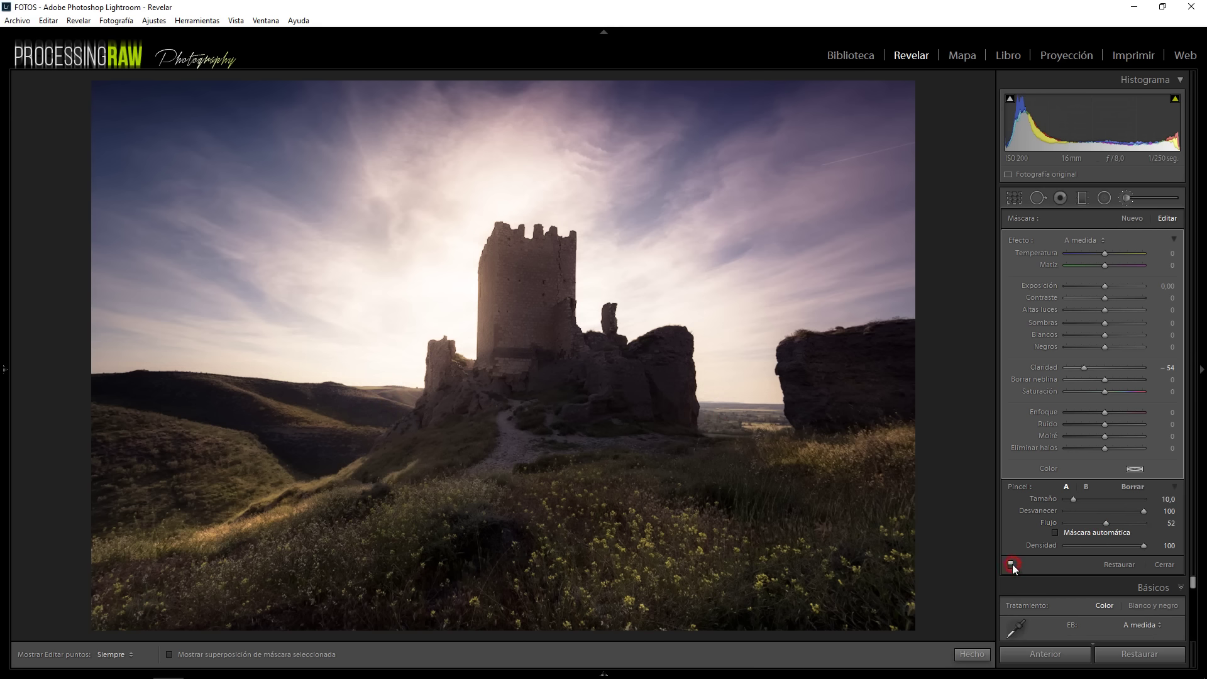
left_click(1011, 565)
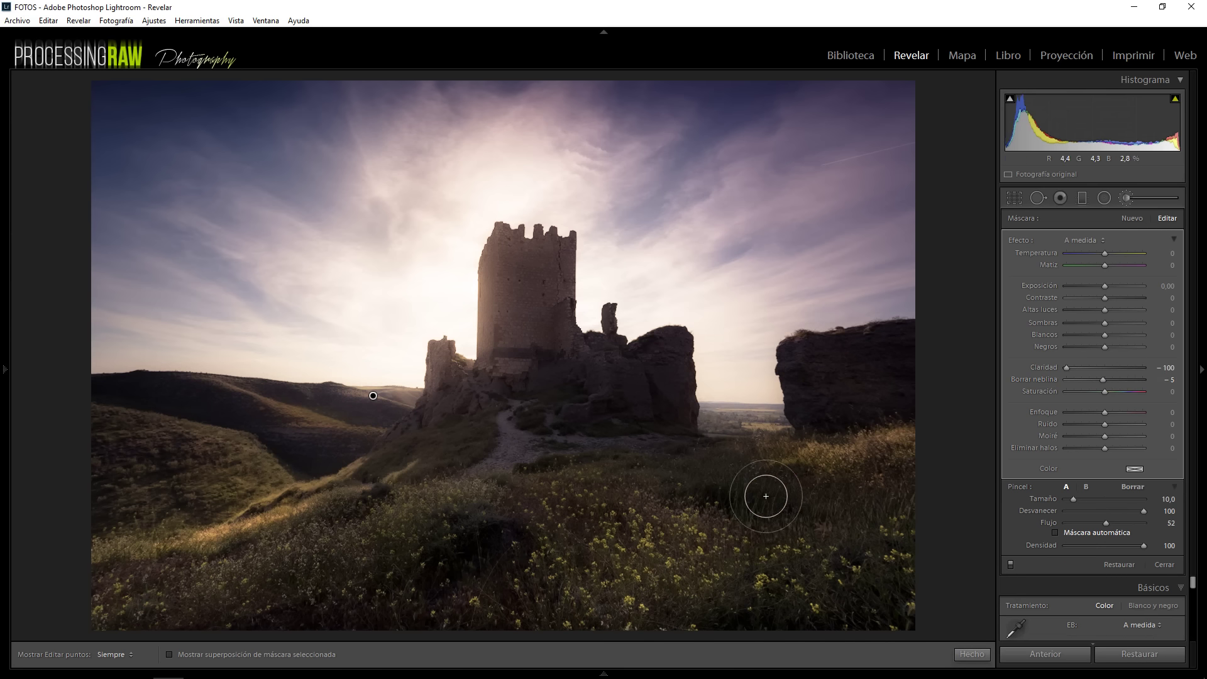
left_click(1009, 564)
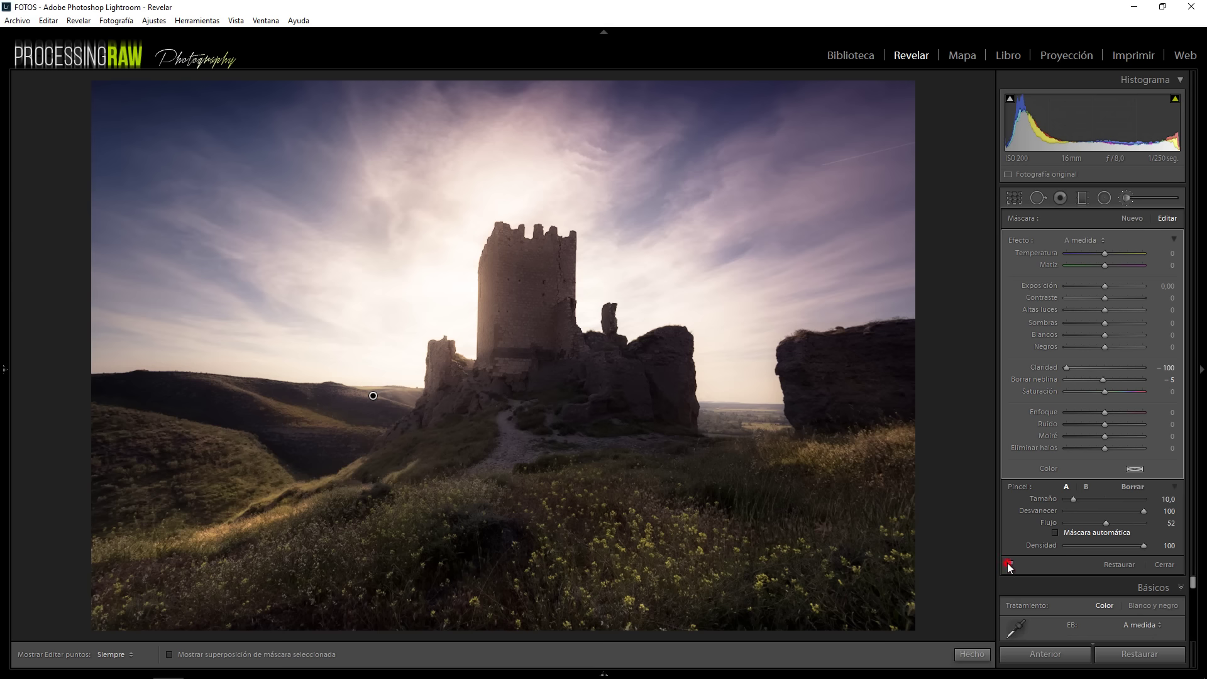
left_click(1011, 566)
left_click(1010, 566)
Step: Lower the brush flow to 19 for touch-ups right of the castle, then start a new brush adjustment
left_click_drag(1104, 525, 1081, 524)
scroll(847, 445, "down", 2)
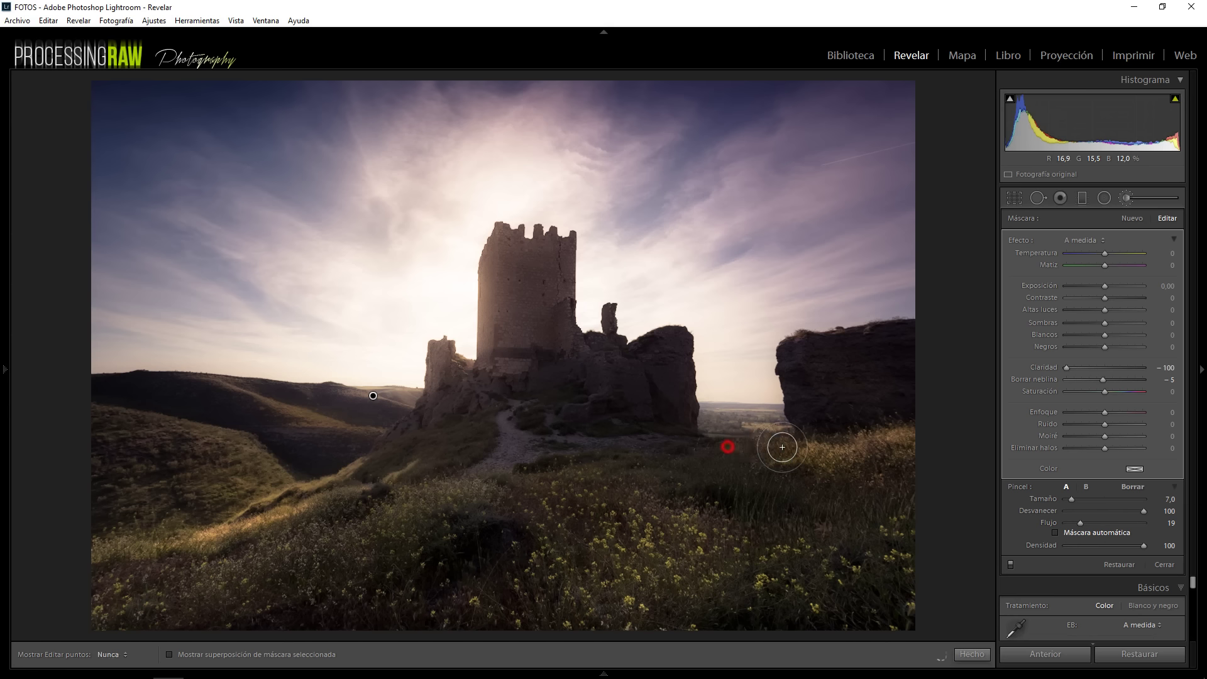
key("h")
scroll(778, 445, "down", 1)
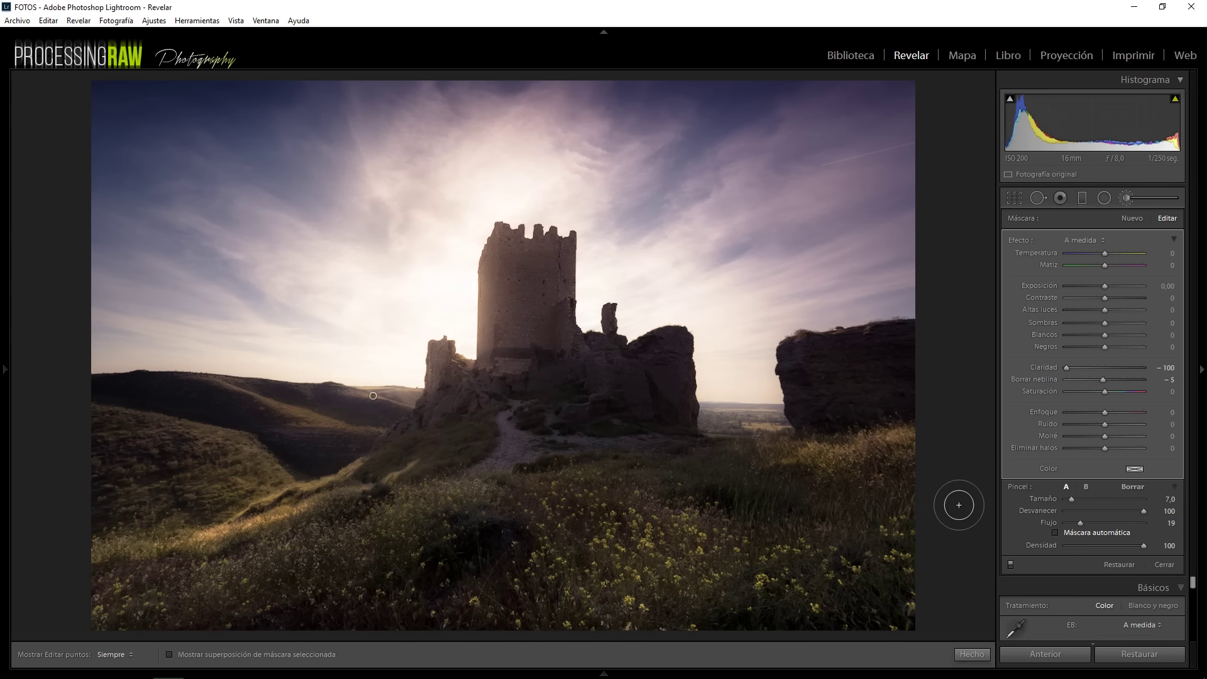
key("h")
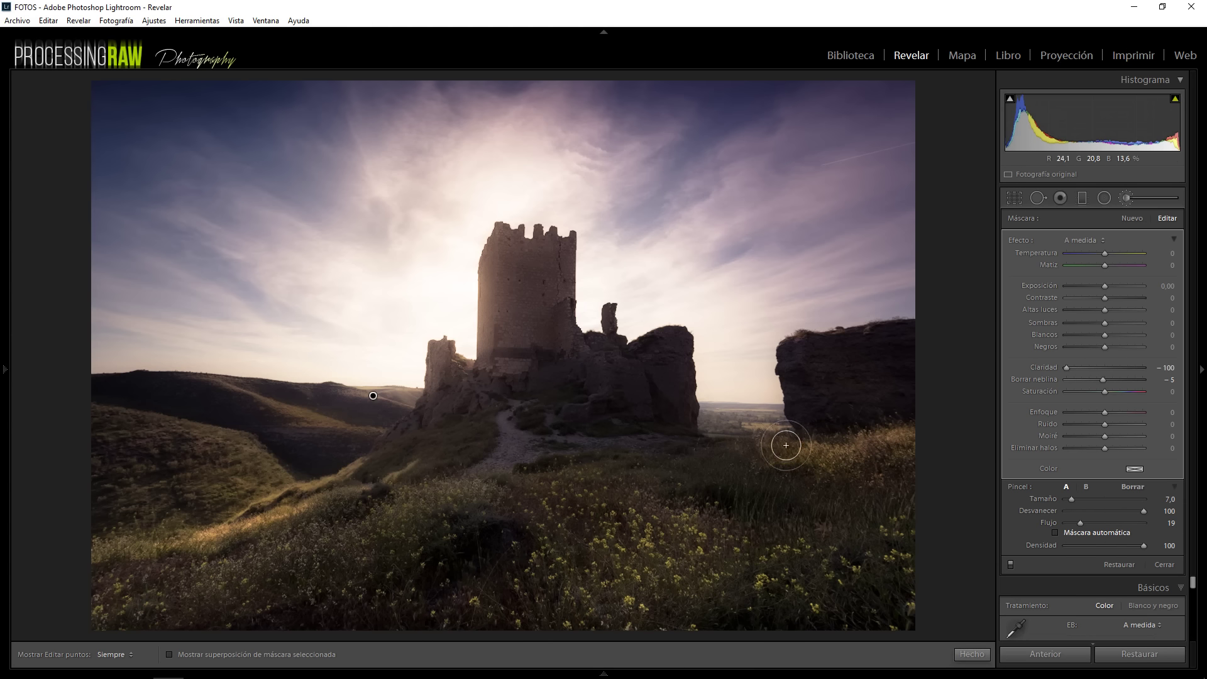
key("h")
key("h")
key("h")
key("h")
left_click(1130, 220)
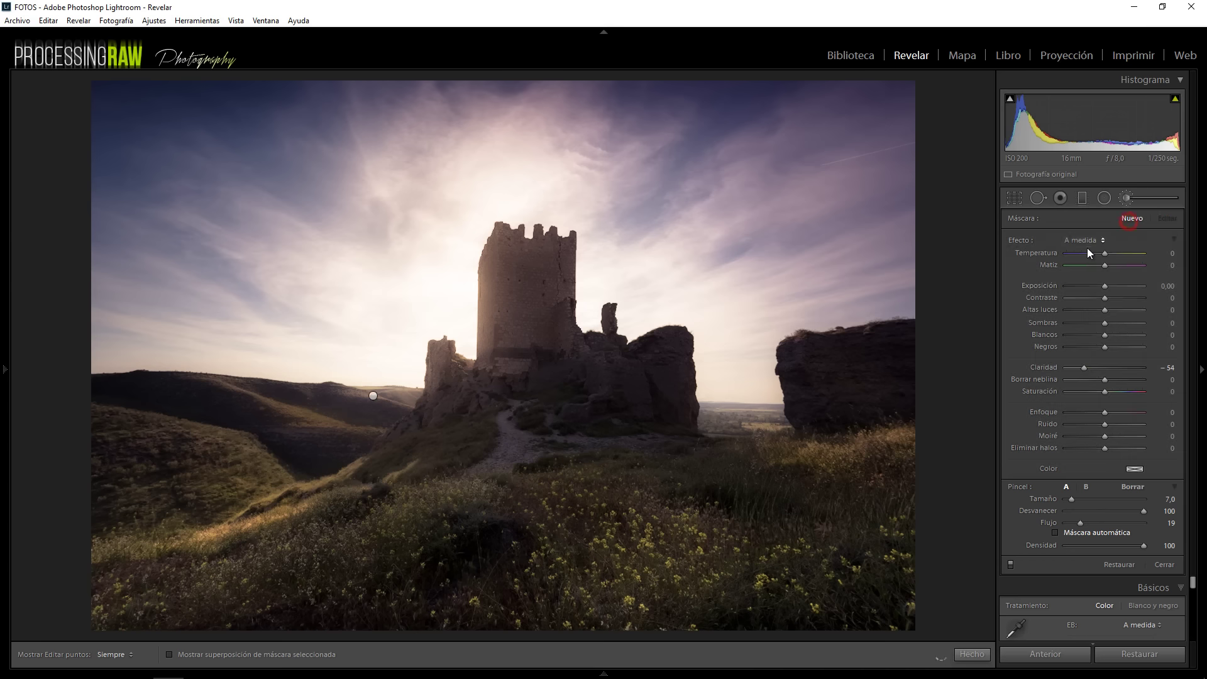
Step: Reset the new brush's effects and set Exposure −0.46 for the lower-right foreground flowers
double_click(1025, 239)
left_click_drag(1100, 288, 1101, 288)
scroll(886, 565, "up", 5)
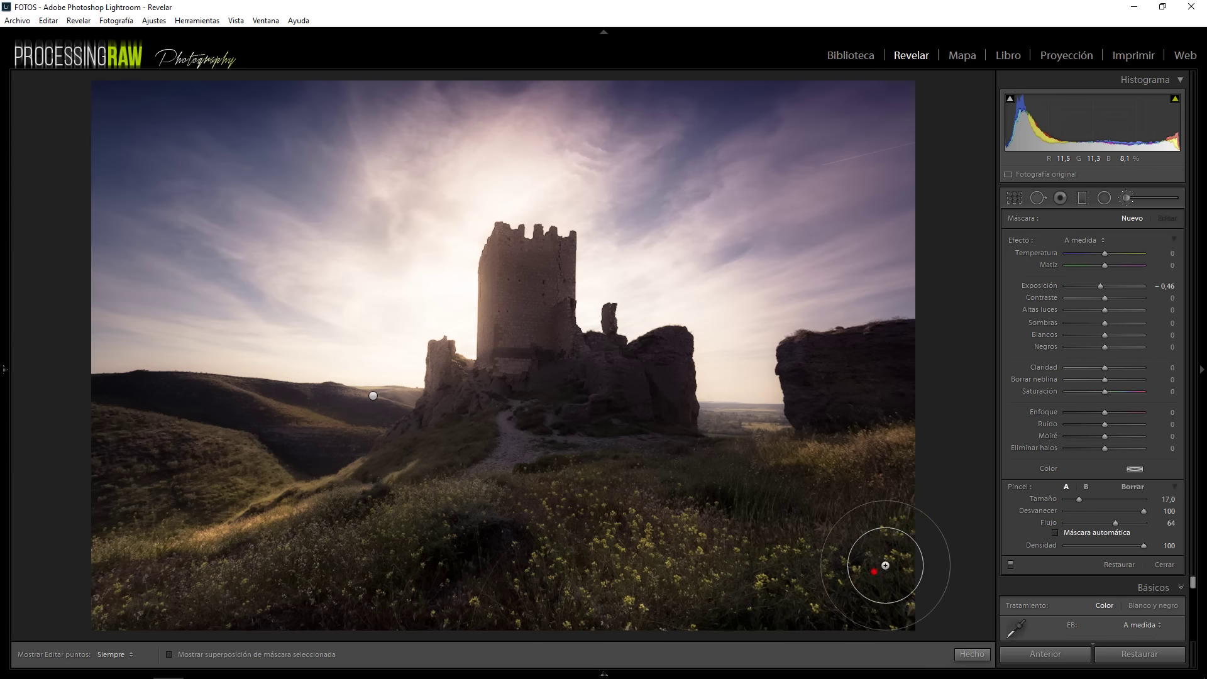
key("h")
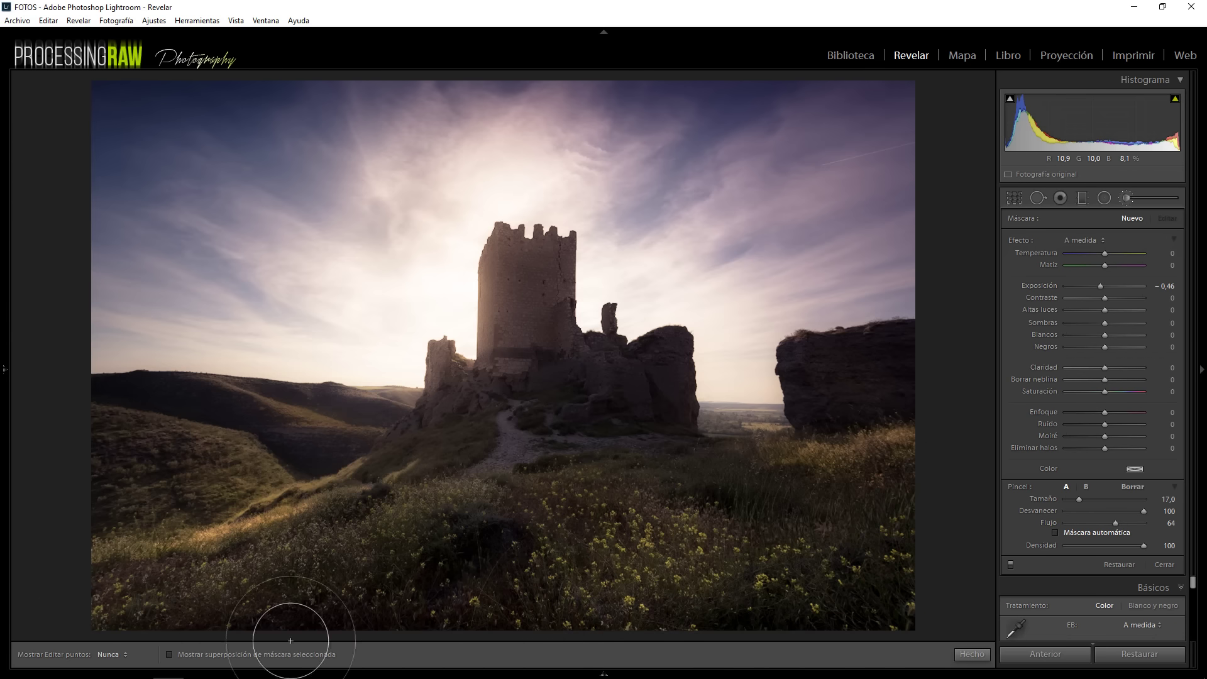
key("h")
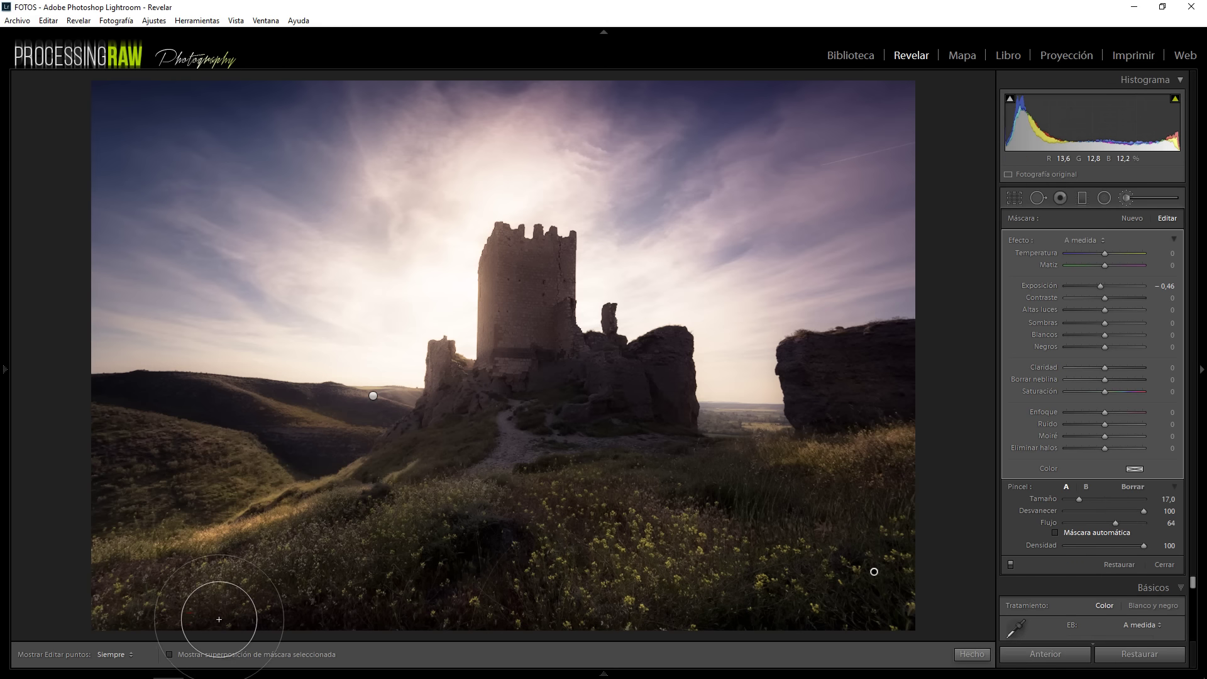
key("h")
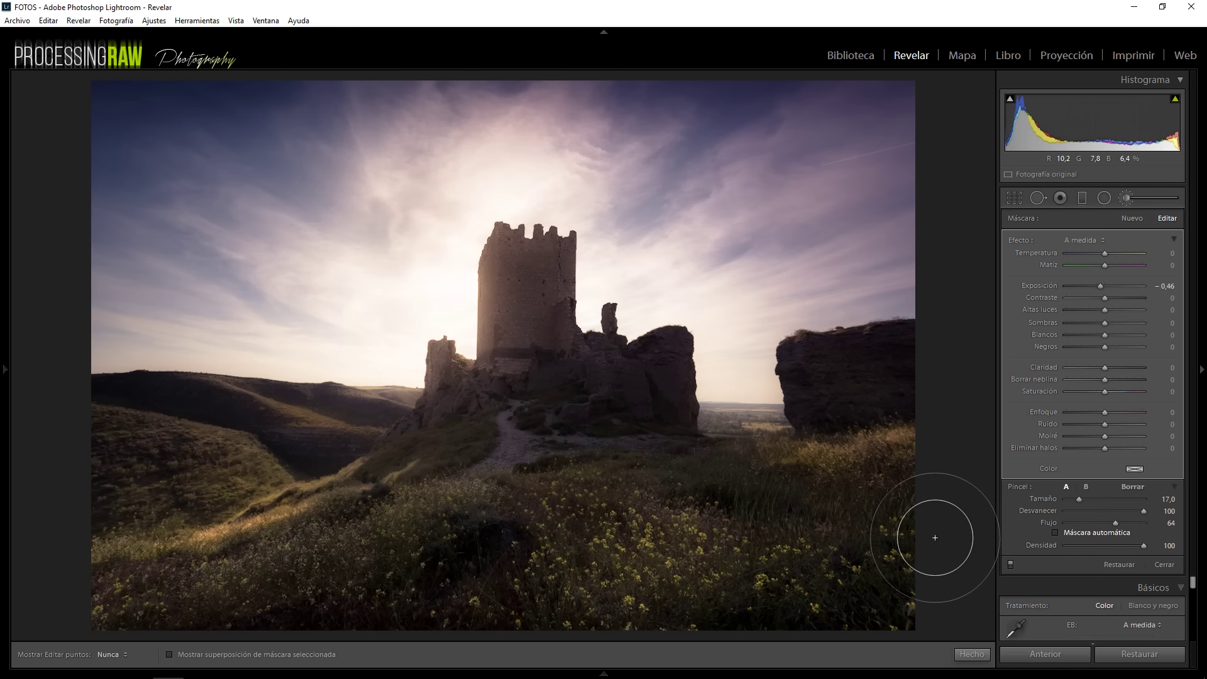